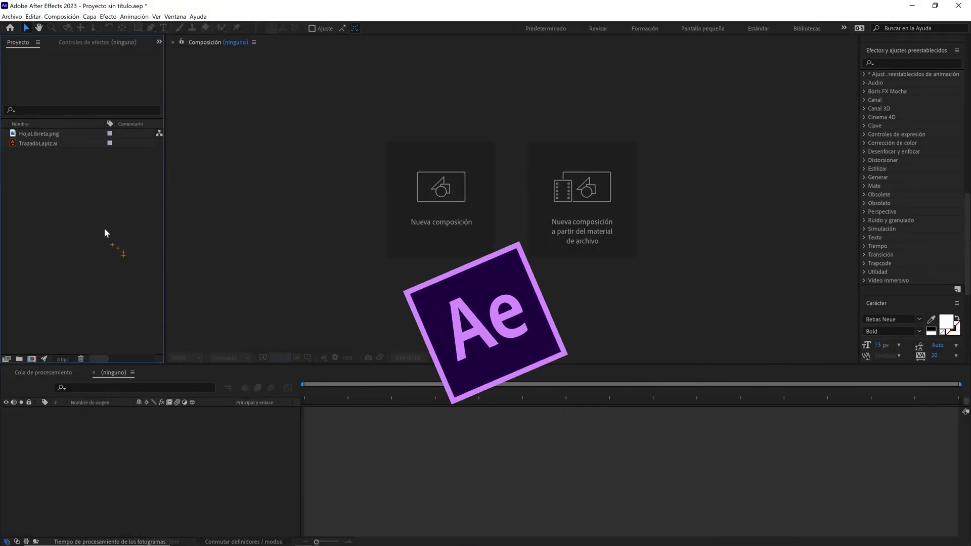
Step: Build the 1000×2000, 24 fps TrazadoLapiz composition from the TrazadoLapiz.ai artwork
drag(52, 144, 32, 359)
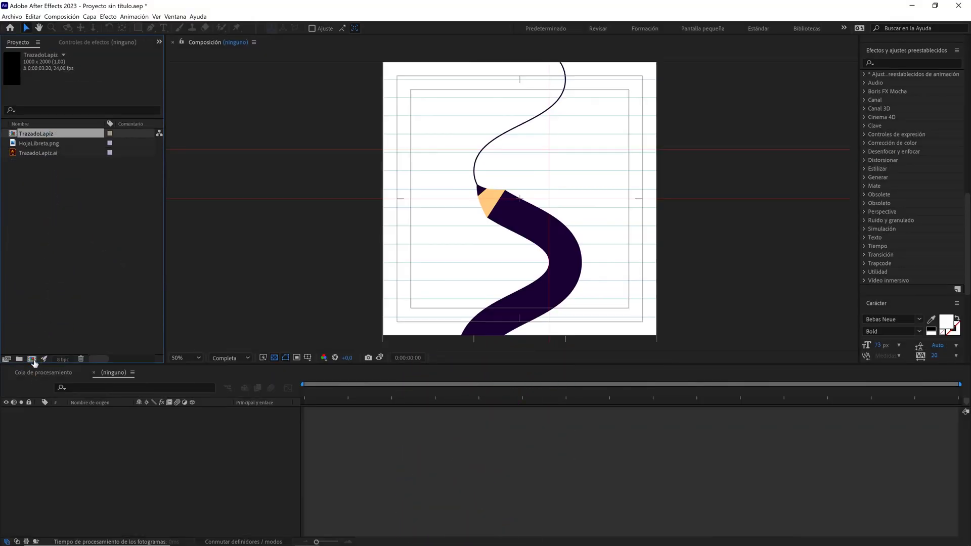
Step: Rename the composition 'animación' and set its duration to 20 seconds (2000)
click(62, 16)
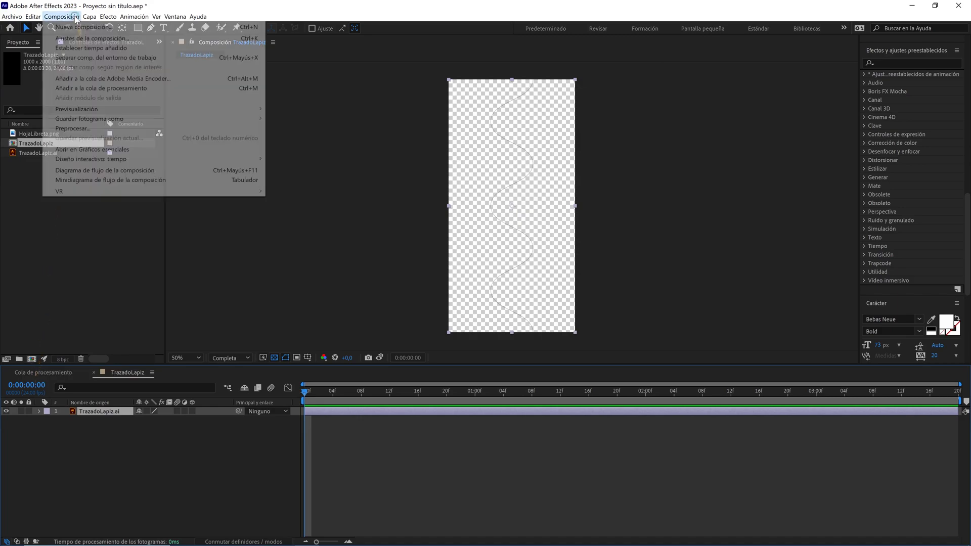
click(76, 37)
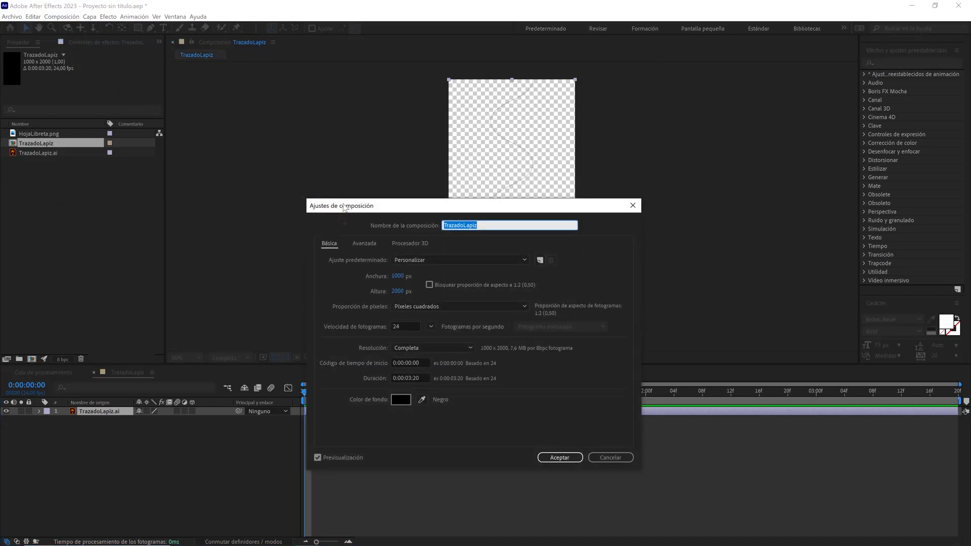
text(animación)
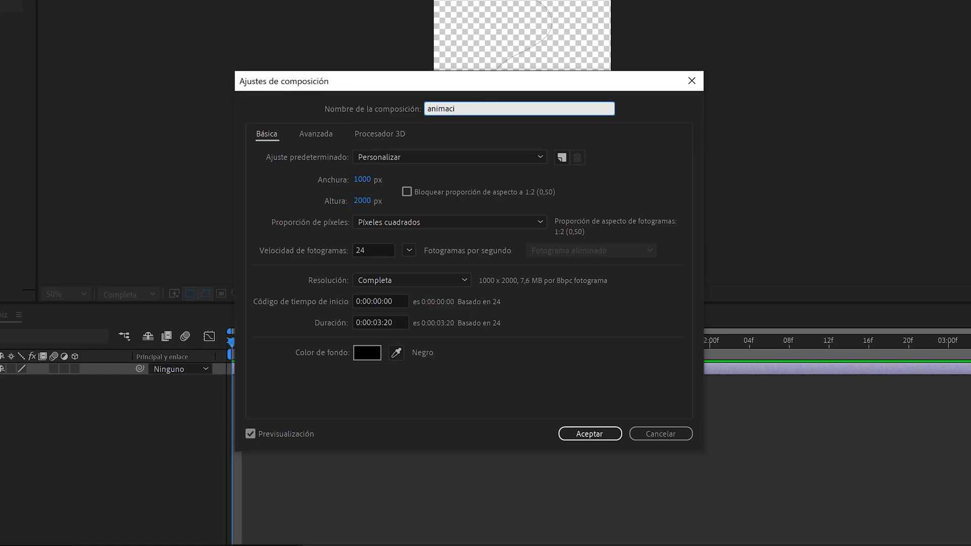
click(362, 179)
click(366, 201)
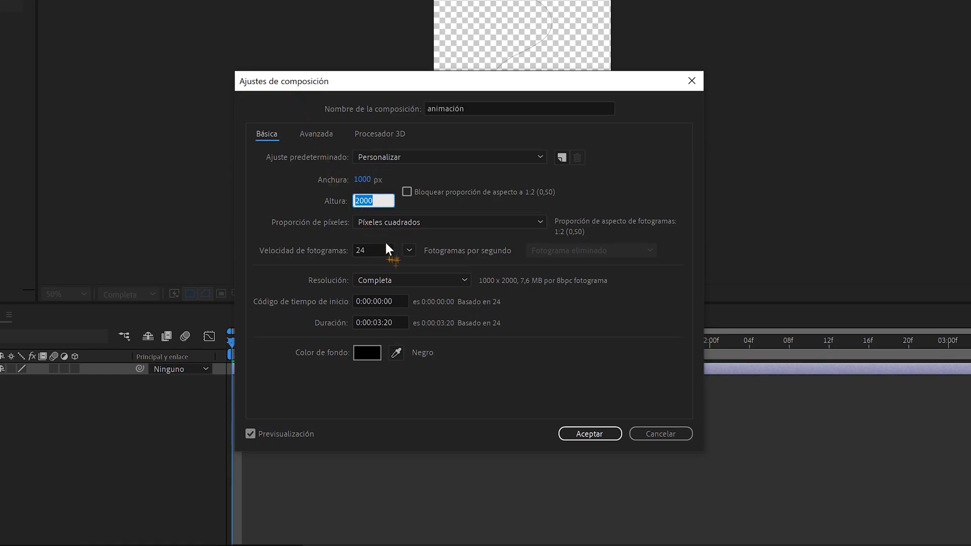
click(359, 251)
click(397, 318)
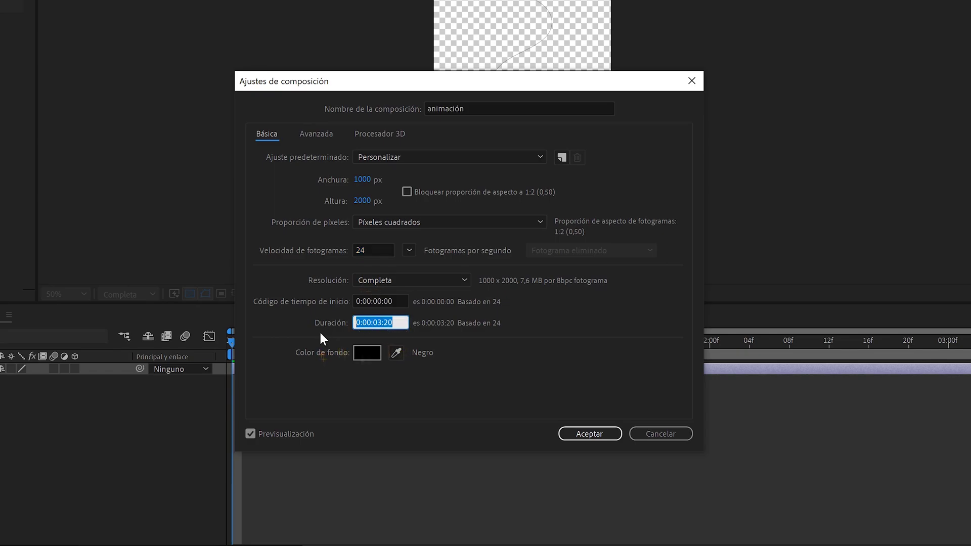
text(2000)
click(478, 367)
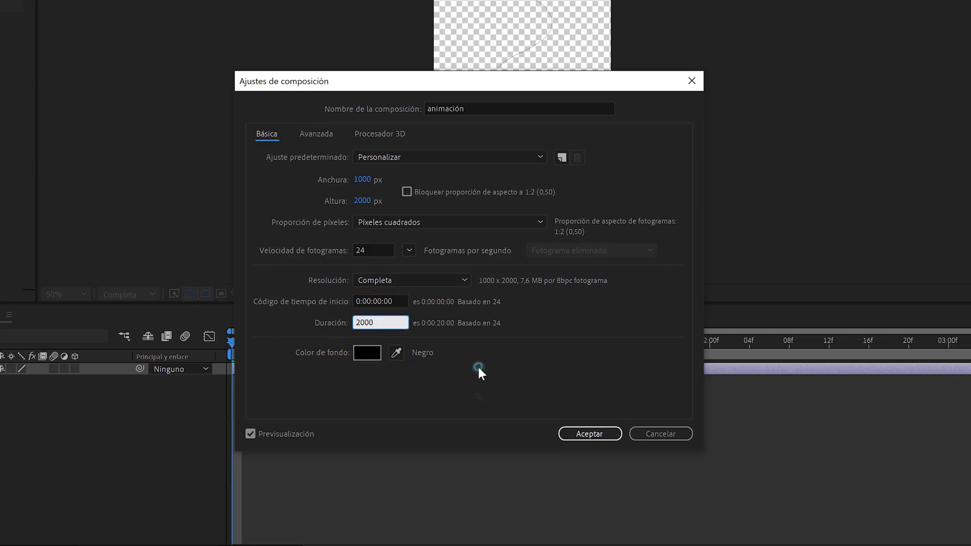
click(576, 435)
Step: Add a white solid layer named bg
right_click(176, 449)
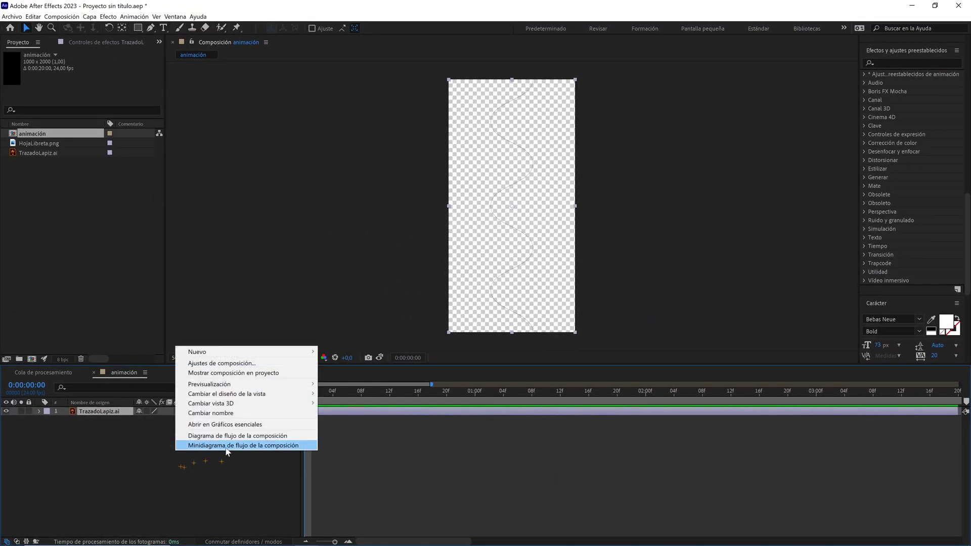
mouse_move(298, 354)
click(339, 363)
text(bg)
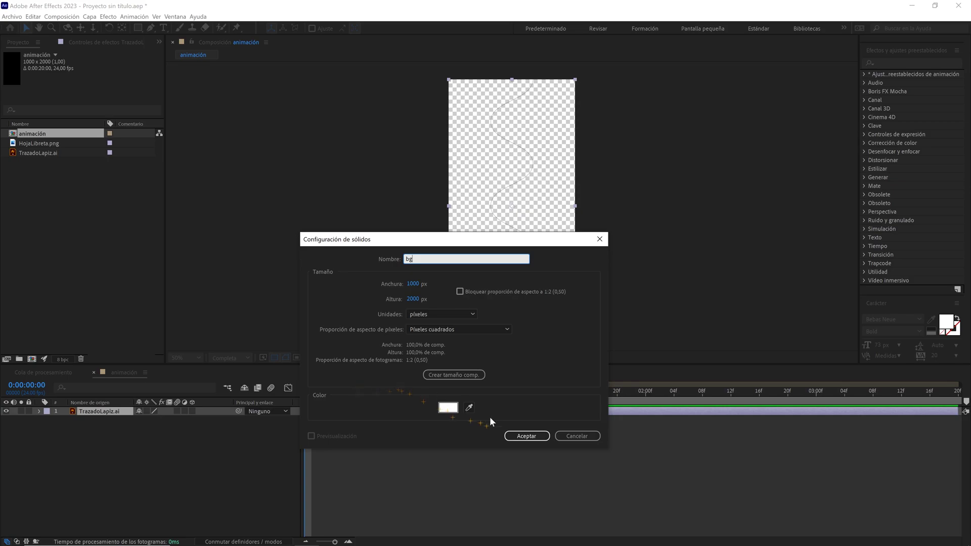
click(526, 436)
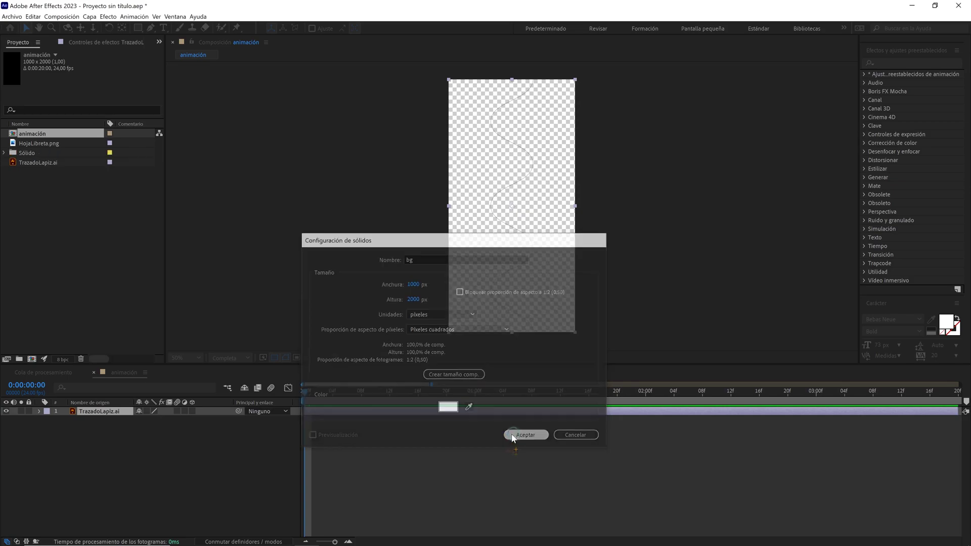
Step: Place bg beneath the artwork and create shapes from the TrazadoLapiz.ai vector layer
drag(131, 445, 129, 436)
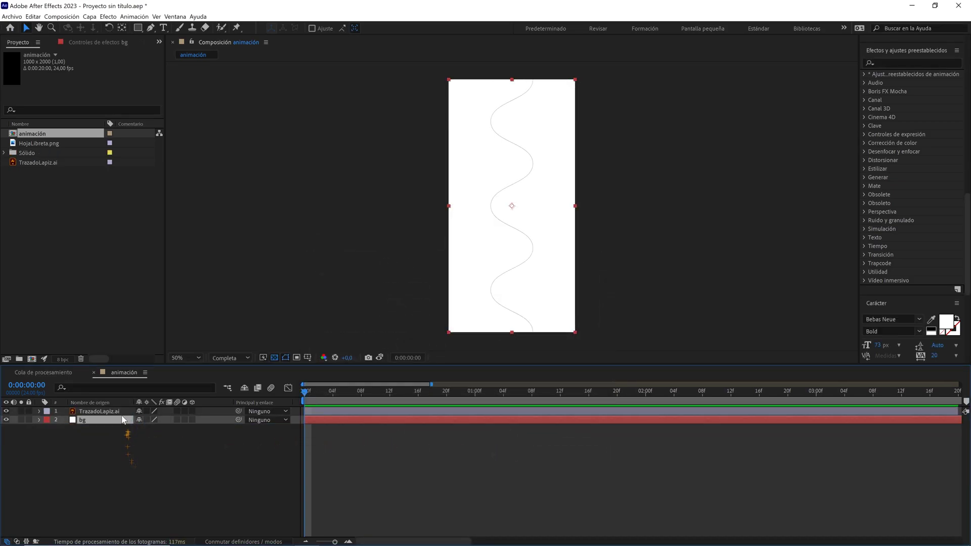
right_click(123, 411)
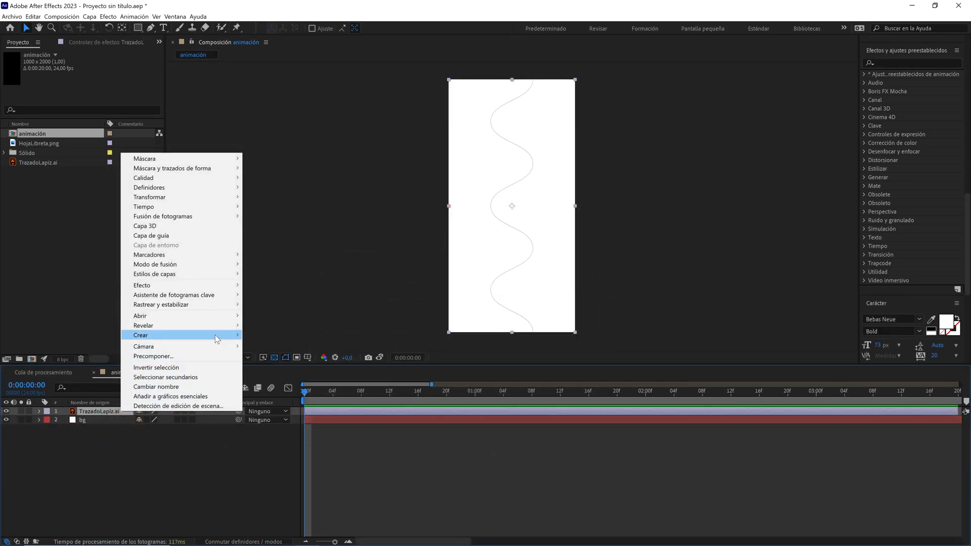
mouse_move(216, 335)
click(295, 361)
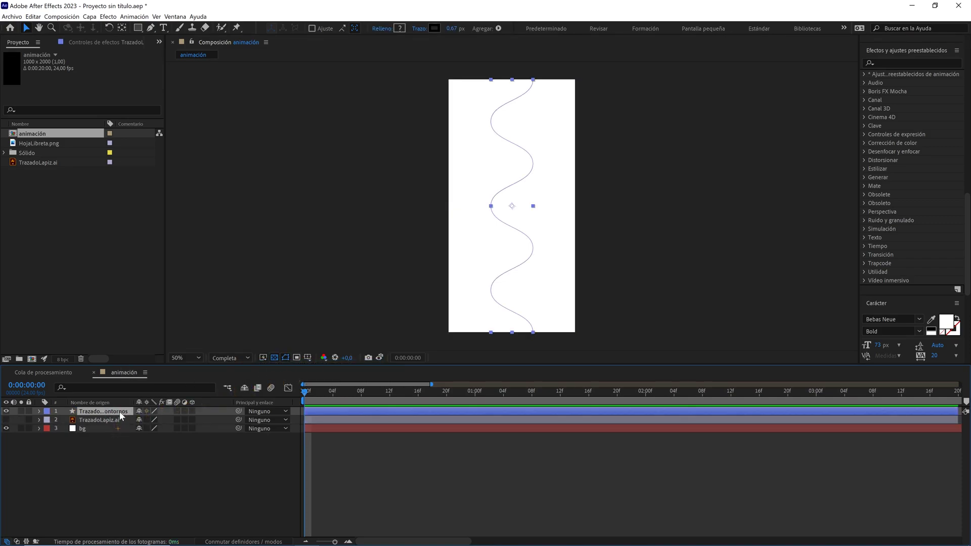
Step: Name the new shape layer 'cuerpo lápiz' and select the original Illustrator layer
key(Return)
text(cuerpo lápiz)
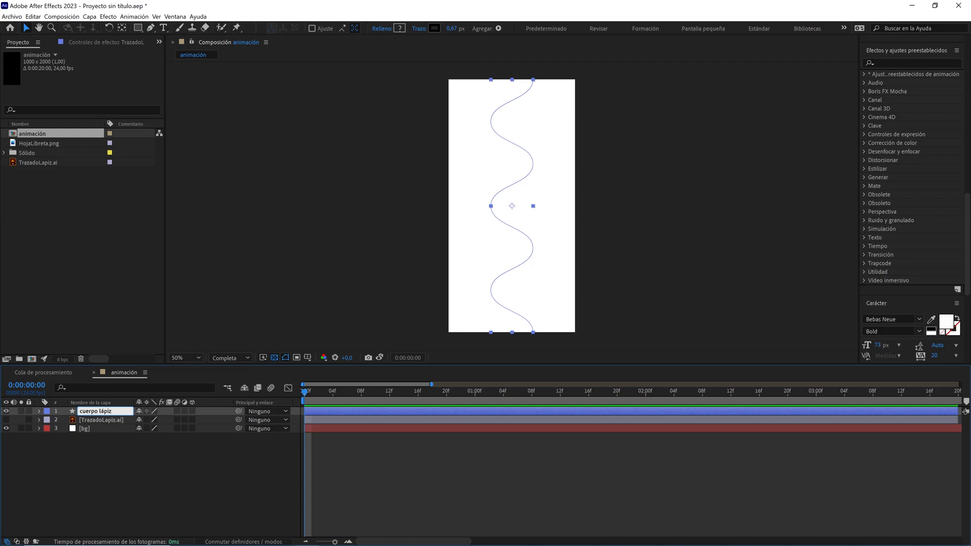
click(115, 420)
Step: Delete the original Illustrator layer and set the cuerpo lápiz stroke width to 120 px
key(Delete)
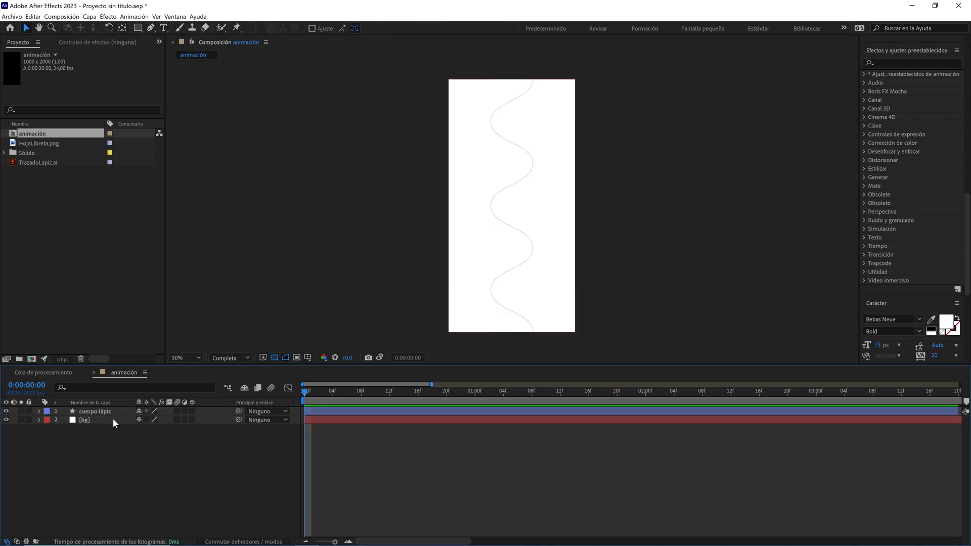
click(113, 412)
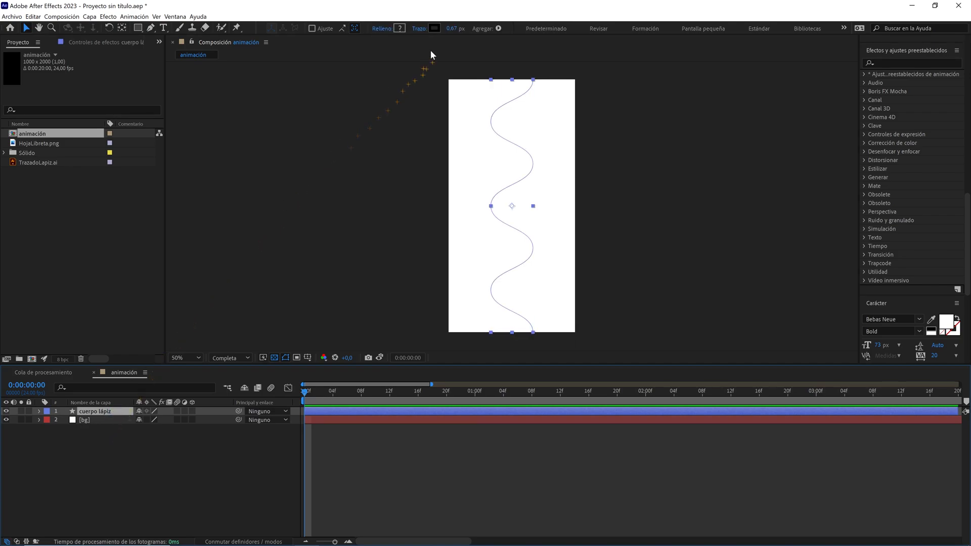
drag(452, 28, 495, 28)
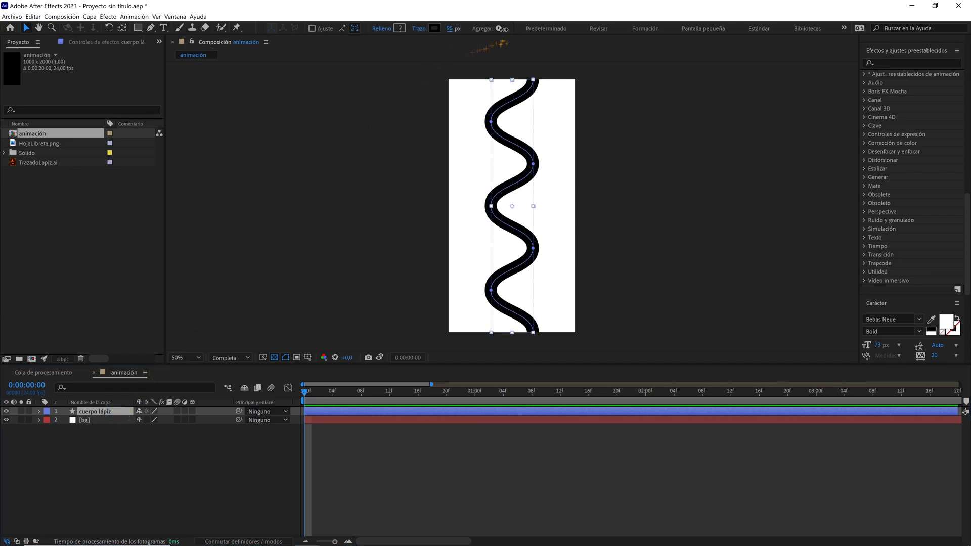
click(453, 28)
text(120)
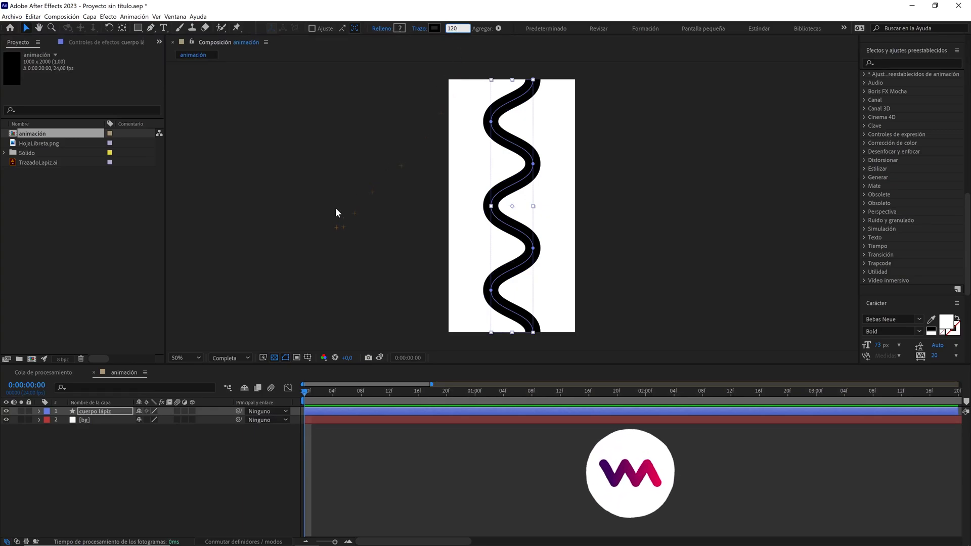
click(338, 212)
scroll(515, 211, up, 2)
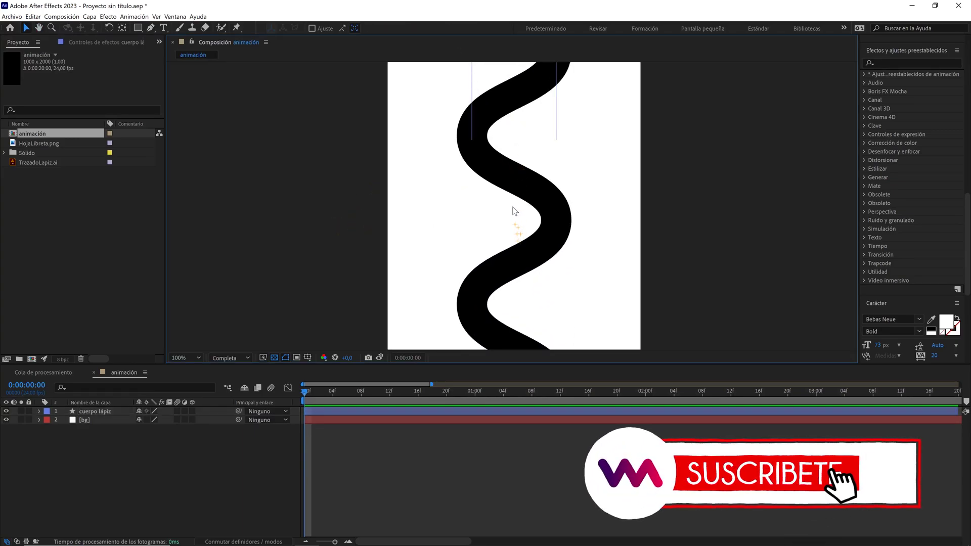
click(529, 212)
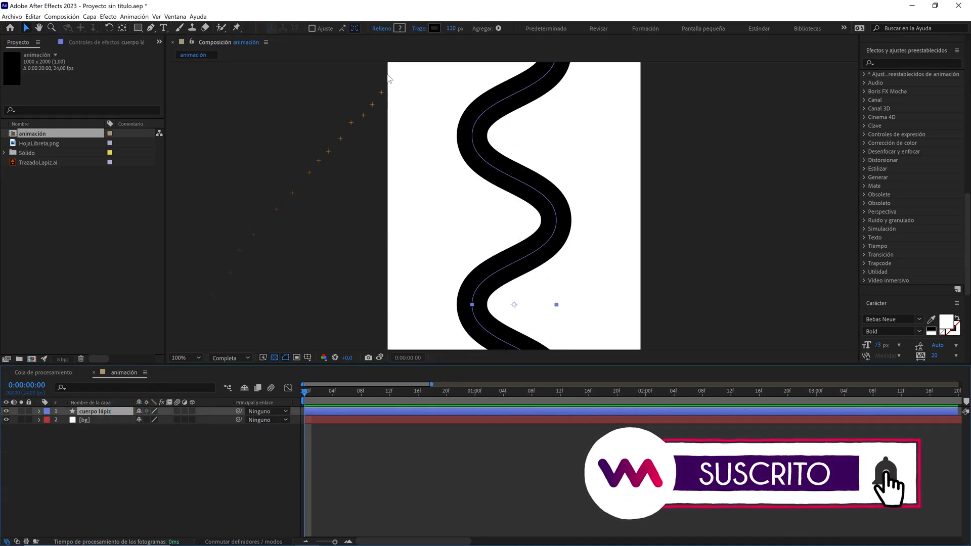
Step: Change the cuerpo lápiz stroke colour to dark purple (#270035) and view at 50%
click(434, 28)
click(324, 150)
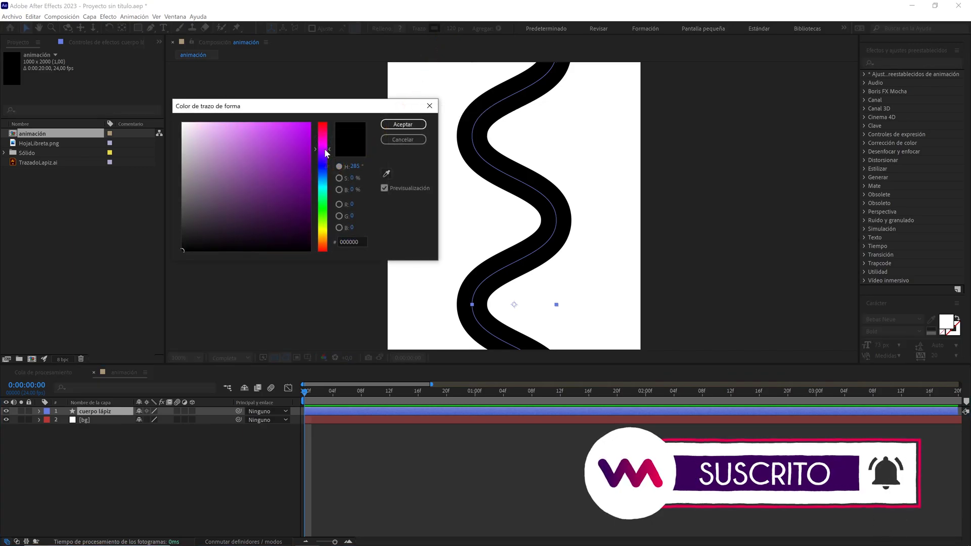
mouse_move(309, 151)
mouse_down()
mouse_move(322, 221)
mouse_move(331, 216)
mouse_up()
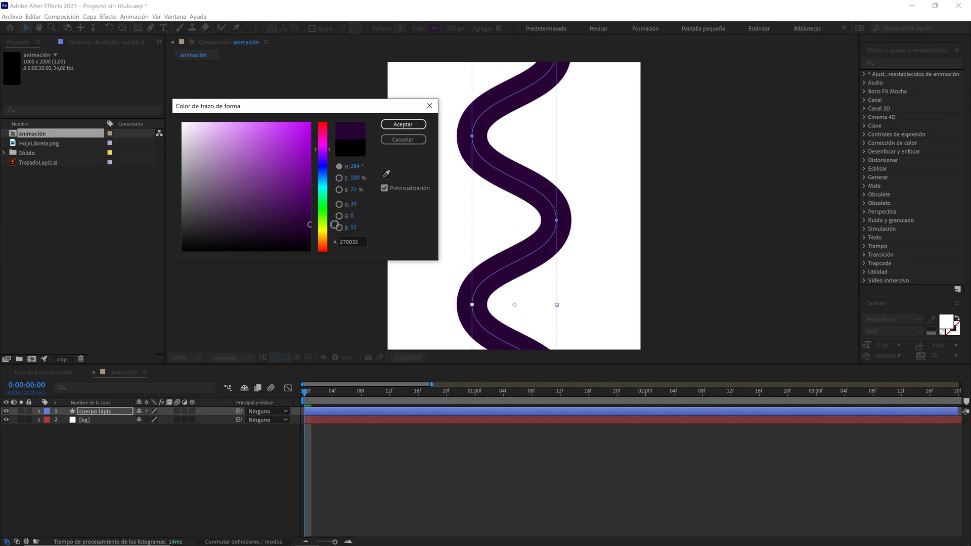
click(403, 124)
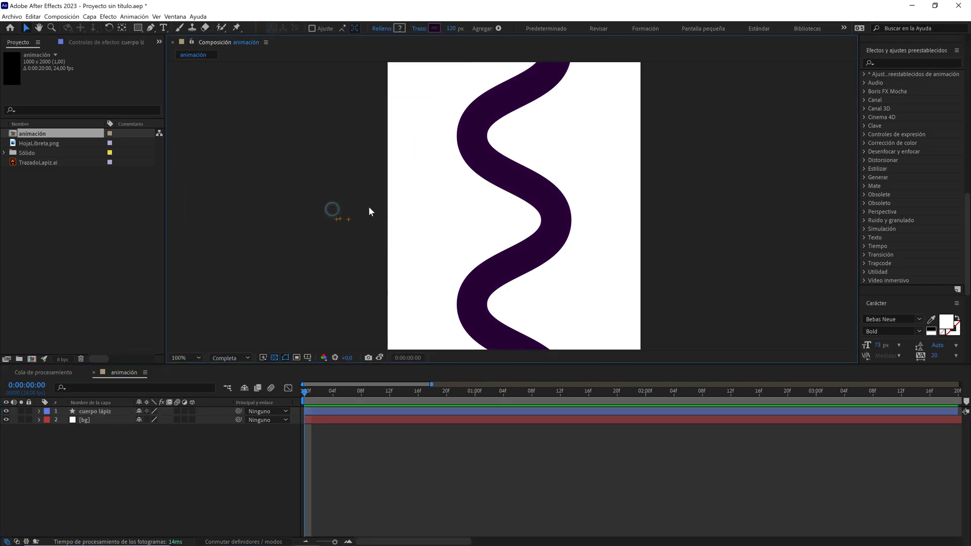
key(comma)
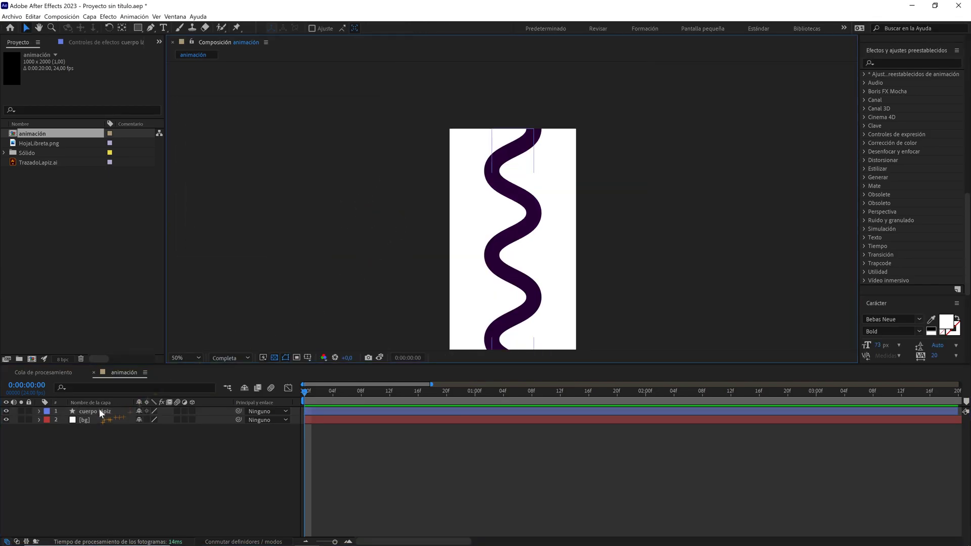
Step: Drag Trazado 1 and Trazo 1 out of Grupo 1 to sit directly under Contenido
click(100, 412)
click(39, 411)
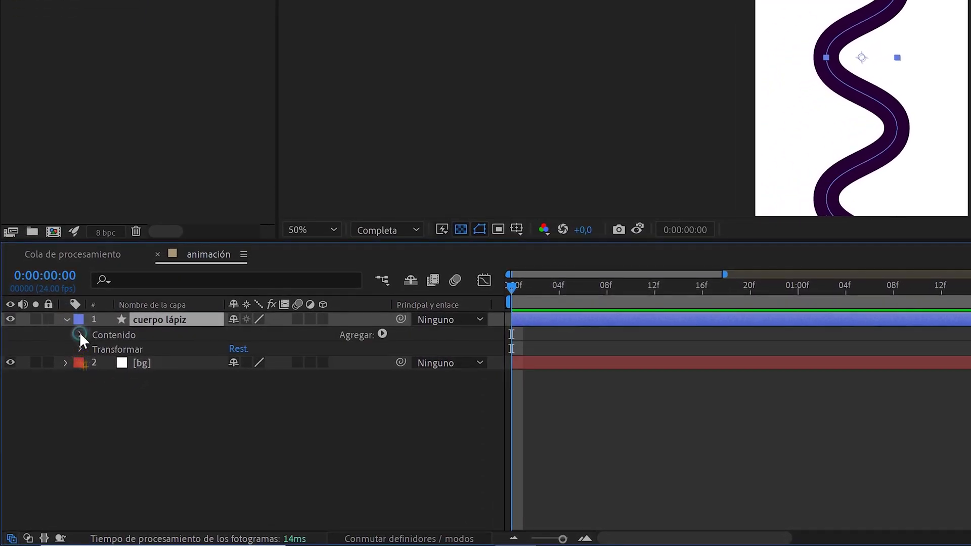
click(80, 335)
click(94, 348)
click(127, 363)
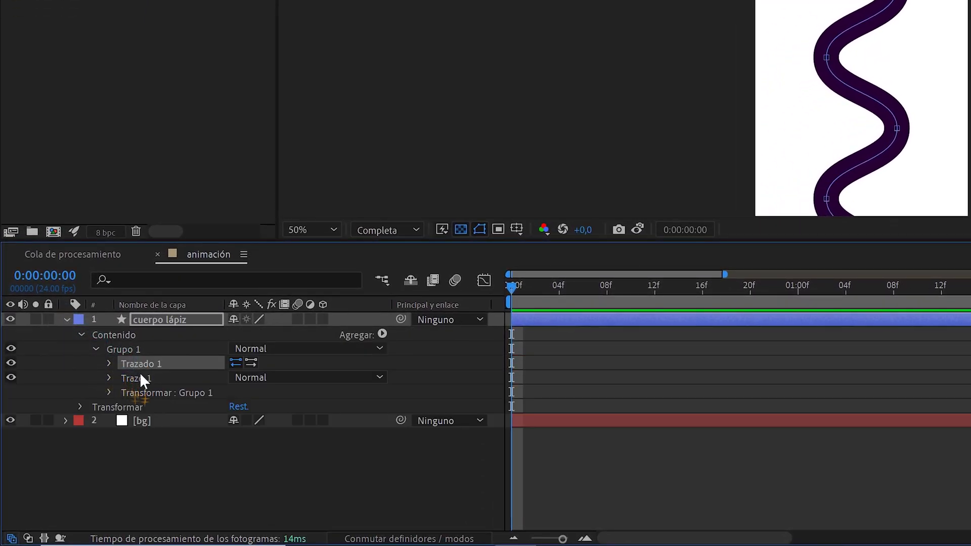
ctrl+click(140, 378)
drag(140, 373, 135, 344)
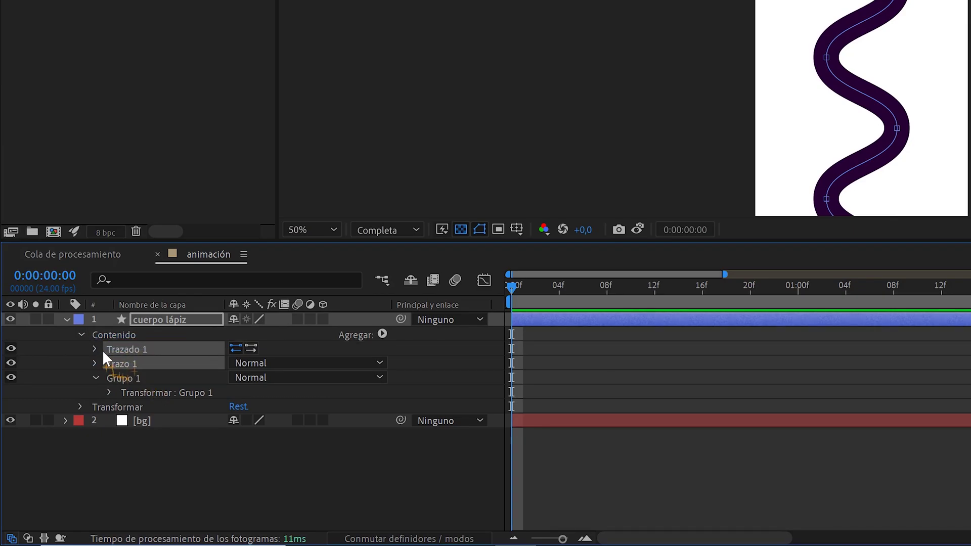
click(95, 348)
click(146, 363)
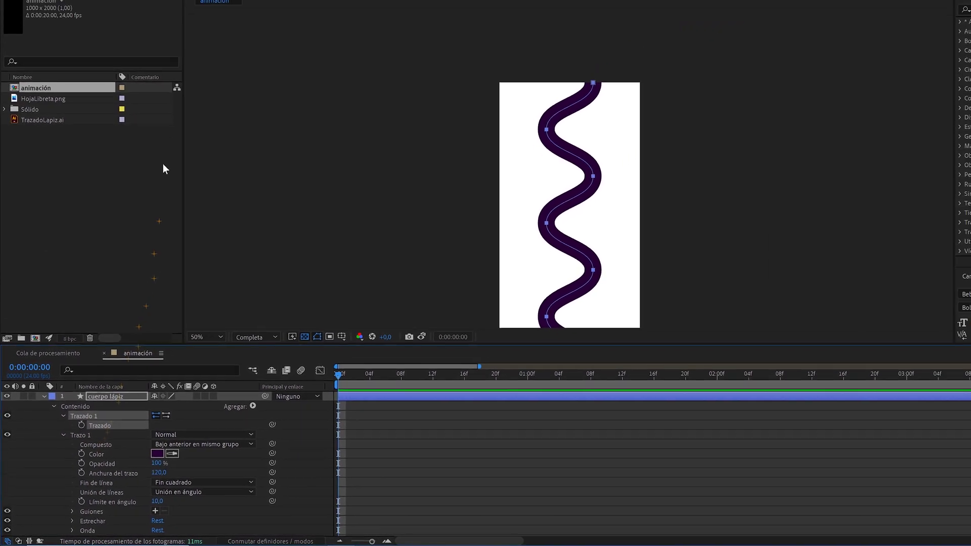
click(175, 17)
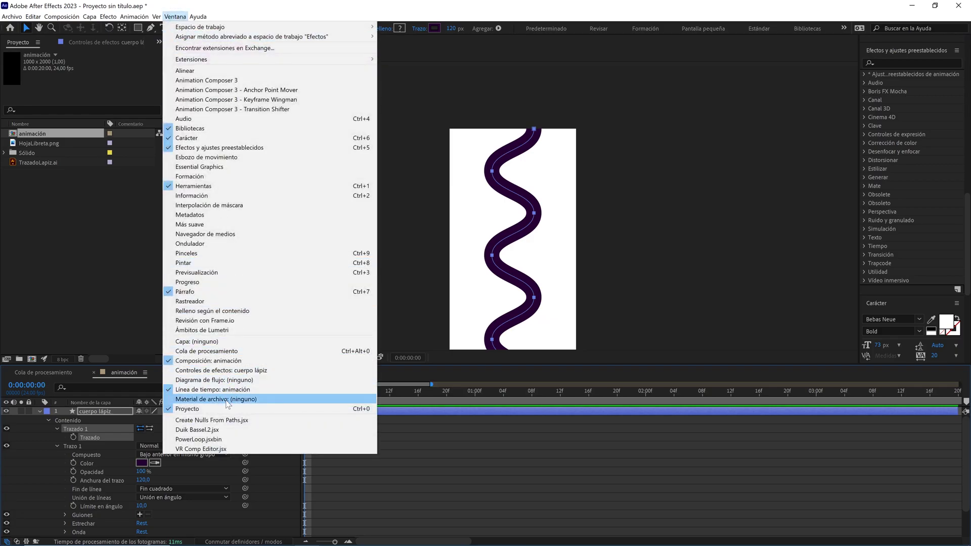
Step: Create a Trazar ruta trace null for the wave path with Create Nulls From Paths, previewing at third resolution
click(226, 420)
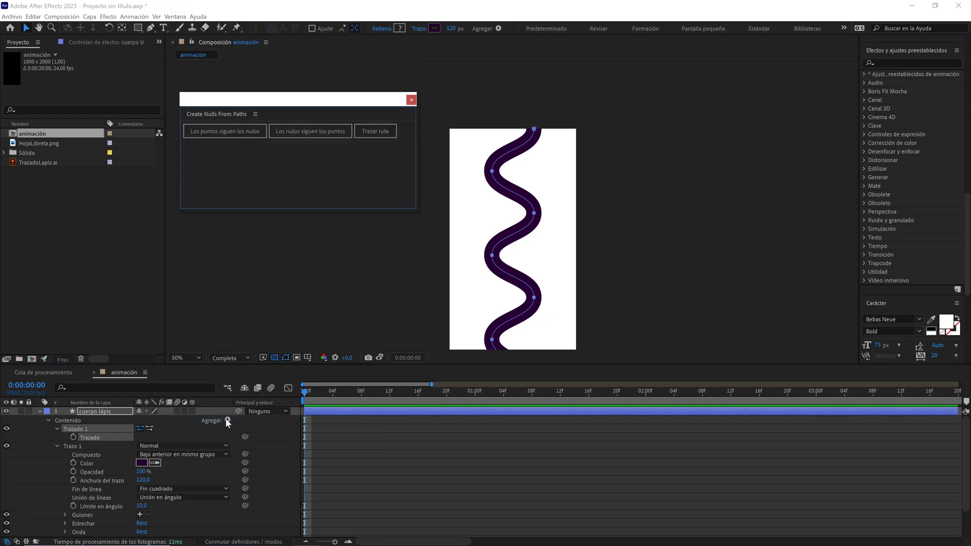
click(375, 137)
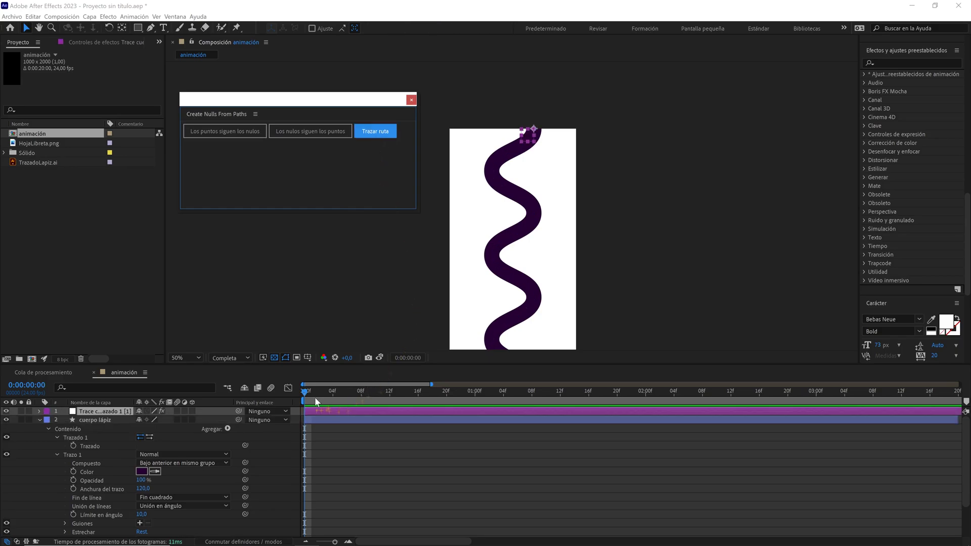
drag(307, 392, 324, 393)
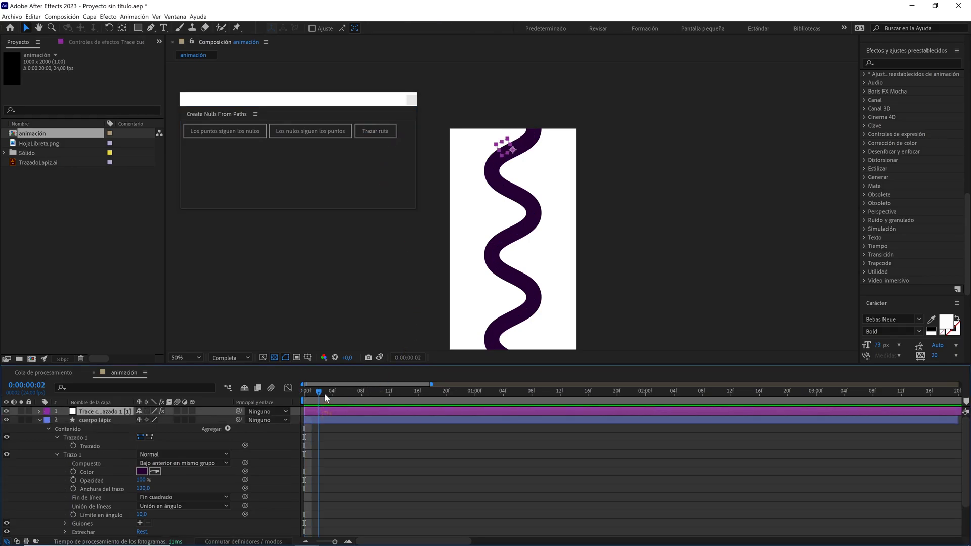
click(230, 358)
click(233, 397)
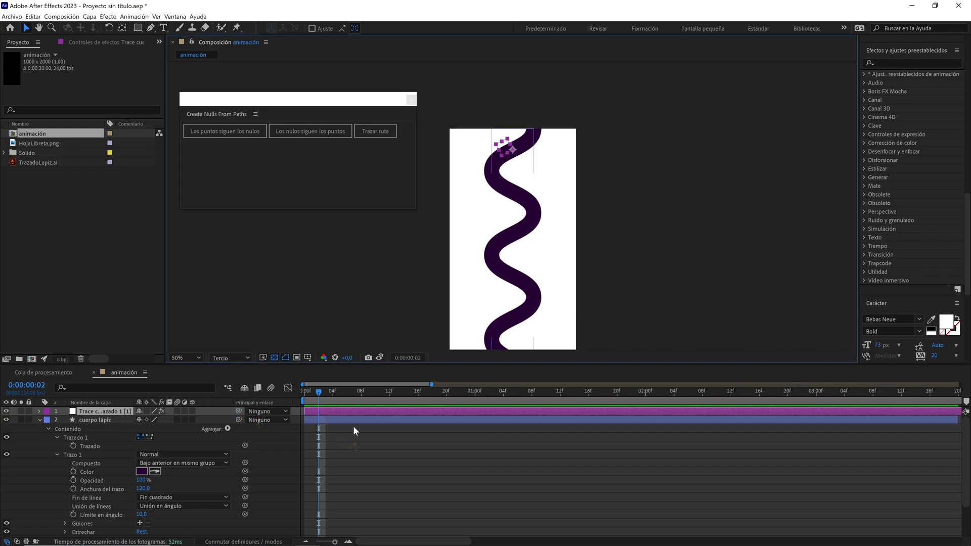
mouse_move(418, 392)
mouse_down()
mouse_move(353, 393)
mouse_move(368, 393)
mouse_move(356, 266)
mouse_up()
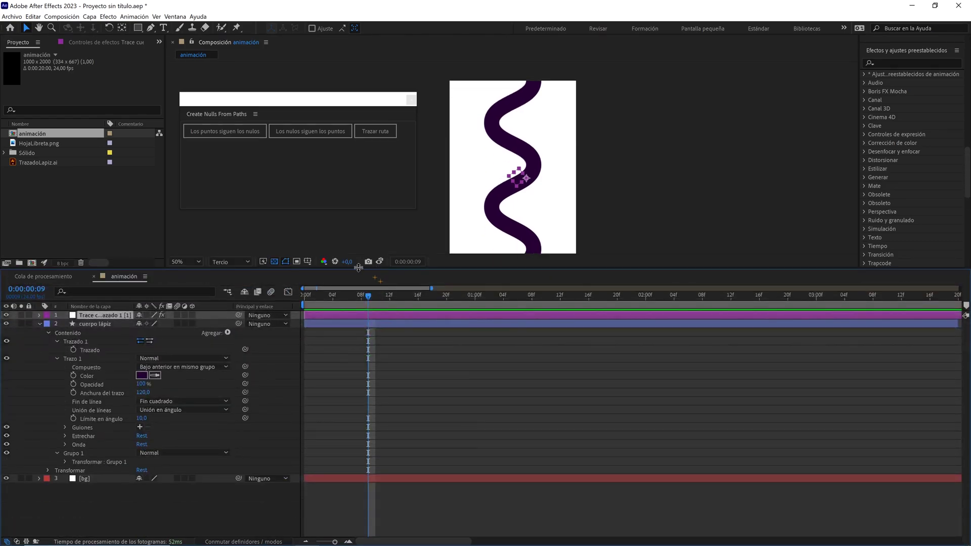
click(184, 262)
click(177, 283)
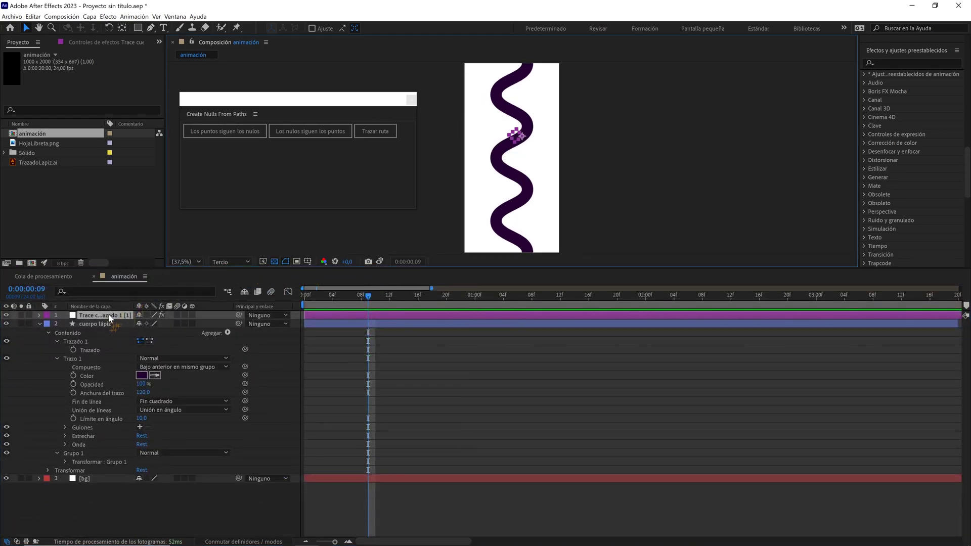
Step: Clear the null's default Progreso keyframes and return to the timeline start
key(u)
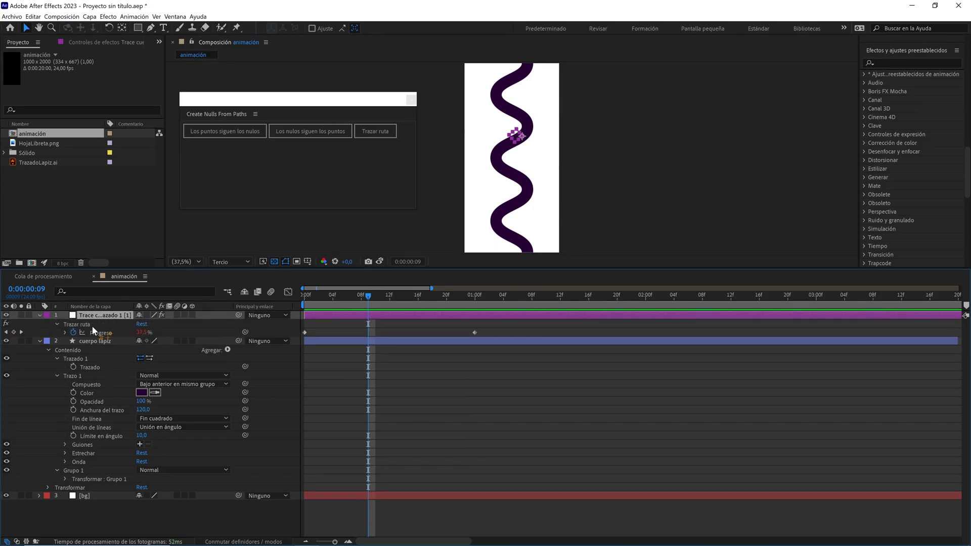
click(74, 332)
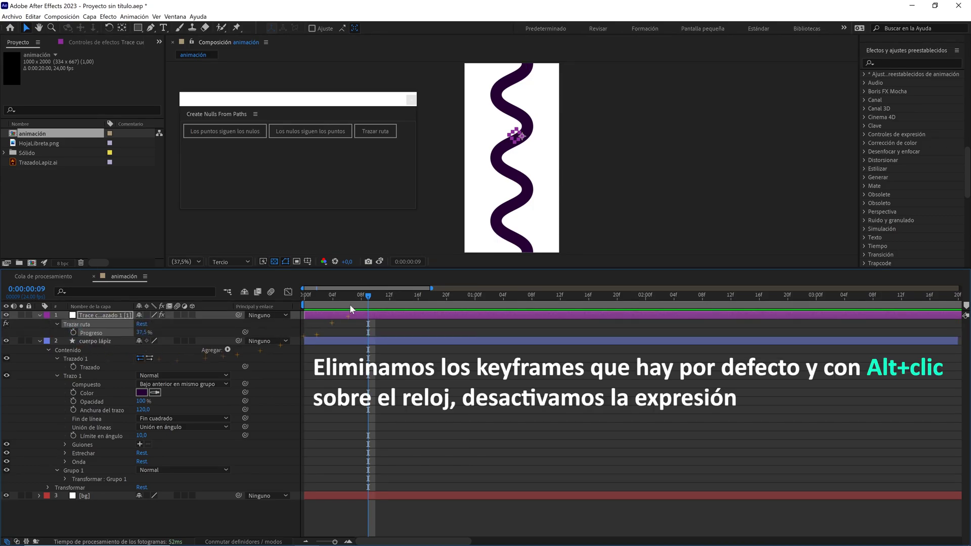
drag(367, 296, 291, 298)
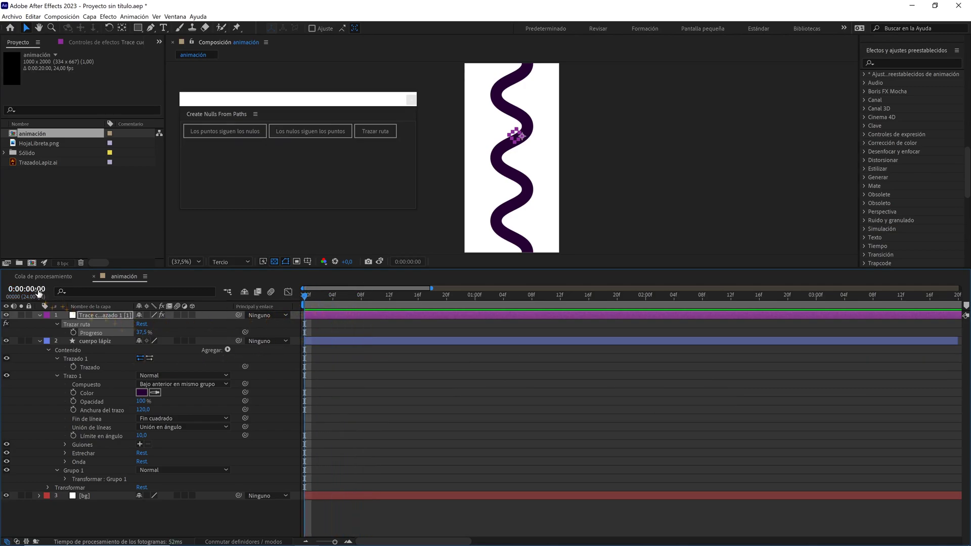
Step: Keyframe Progreso at 0% on frame 0 and extend cuerpo lápiz to the full 20 seconds
drag(132, 332, 130, 349)
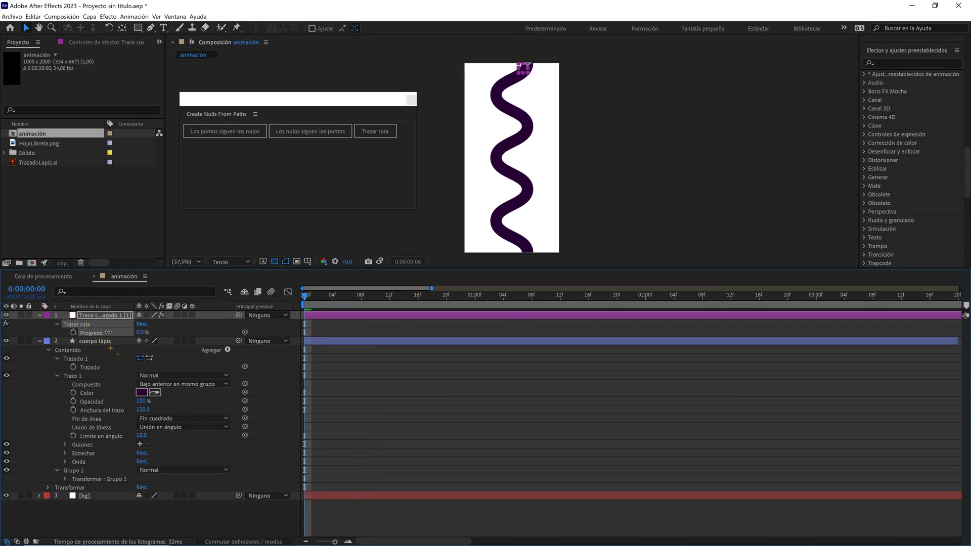
click(73, 333)
drag(345, 302, 556, 317)
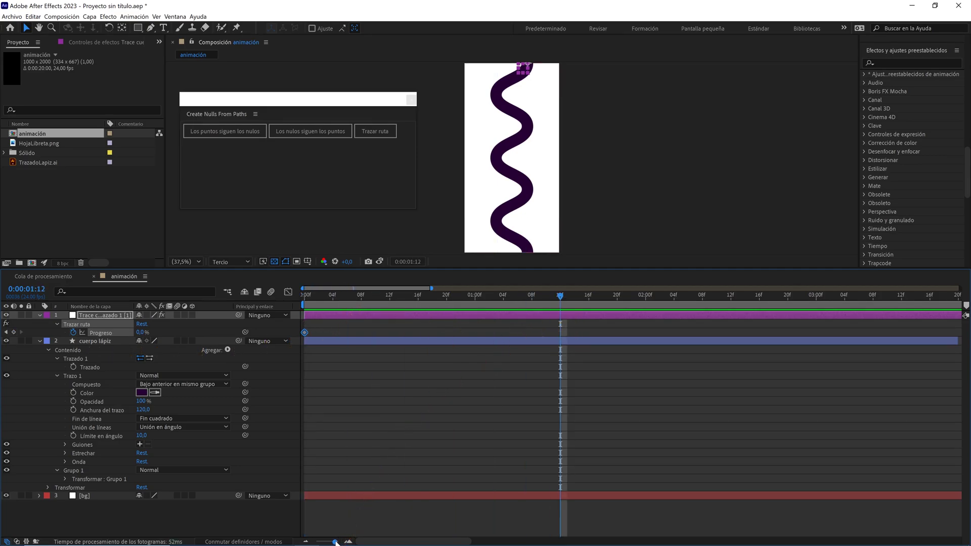
drag(336, 542, 316, 542)
click(432, 340)
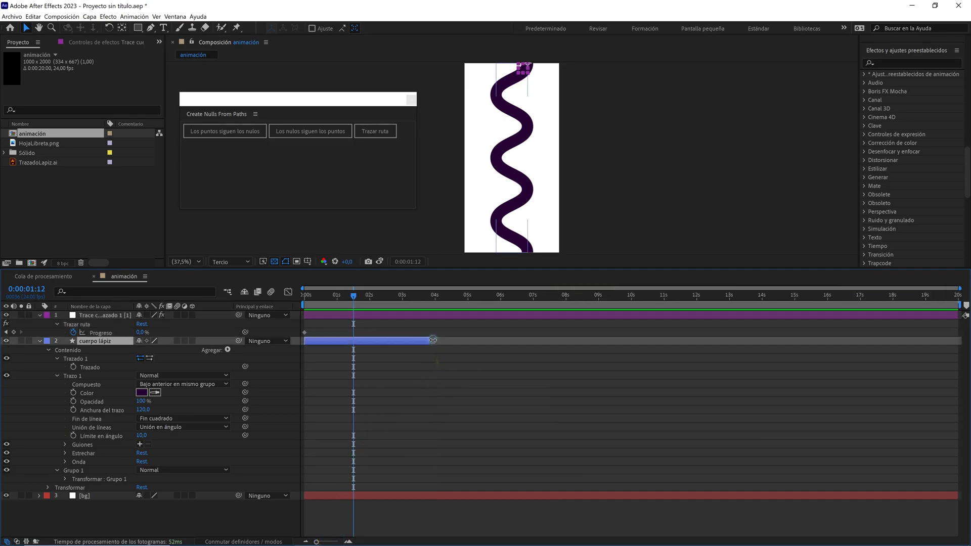
drag(433, 340, 959, 341)
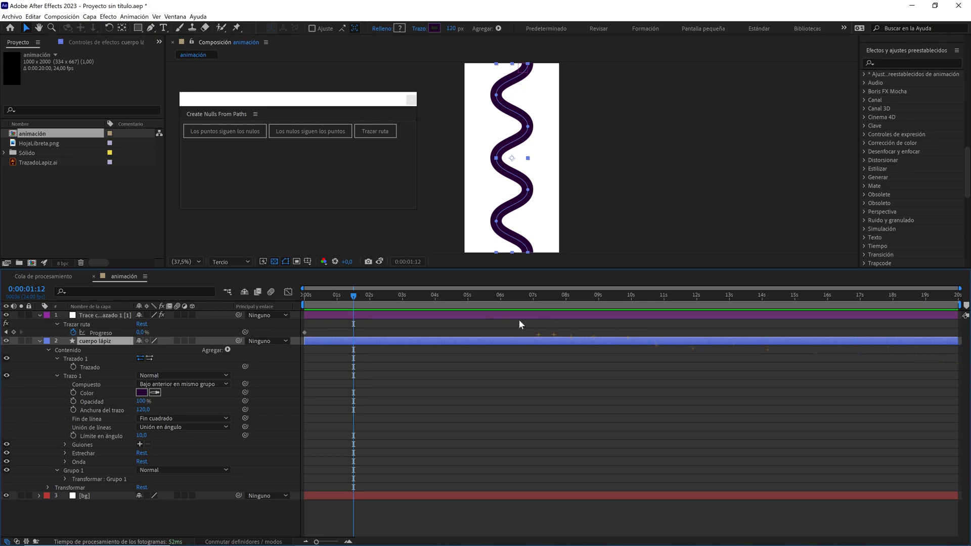
Step: Keyframe Progreso at 100% at 10 seconds
drag(430, 292, 631, 311)
drag(140, 332, 211, 332)
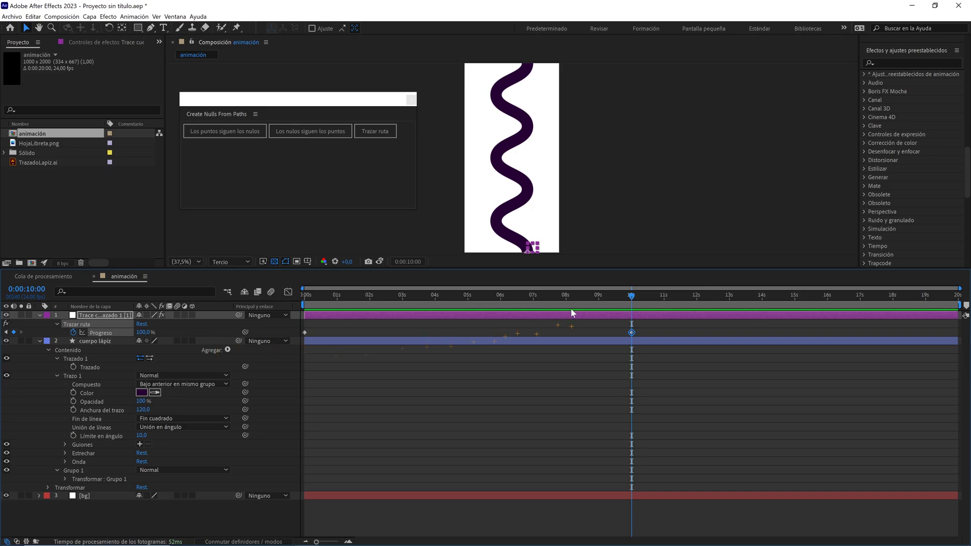
drag(561, 296, 412, 281)
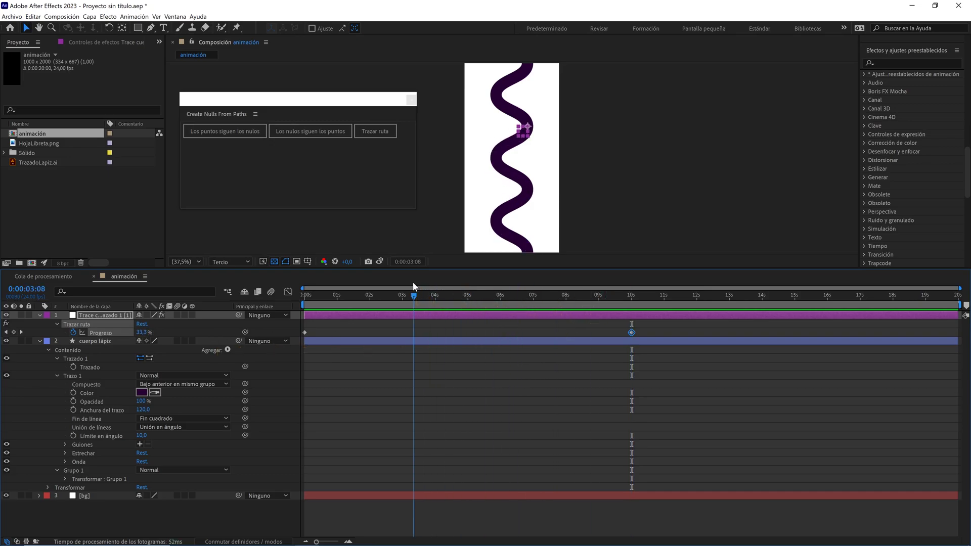
click(116, 342)
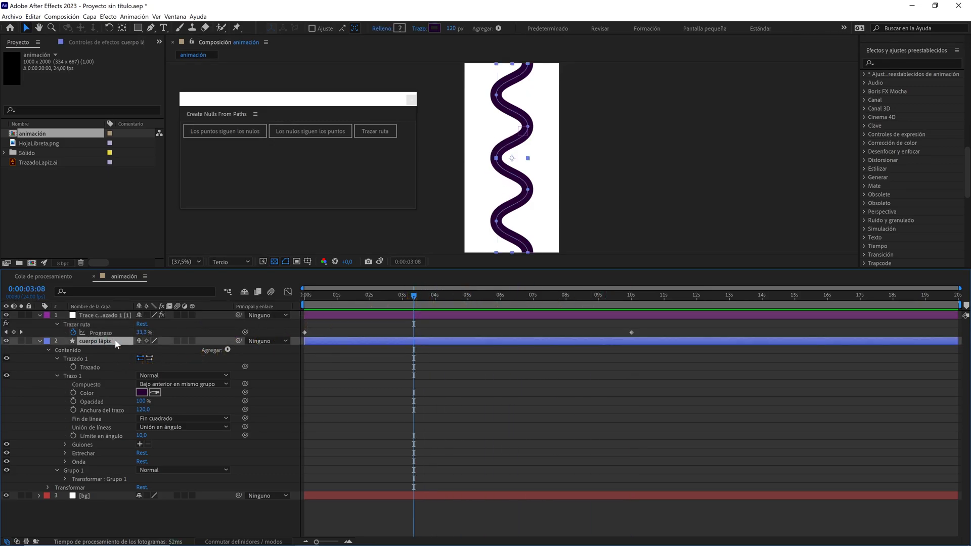
click(225, 349)
Step: Add Recortar trazados 1 to cuerpo lápiz and expose its Inicio at frame 0 for editing
click(182, 460)
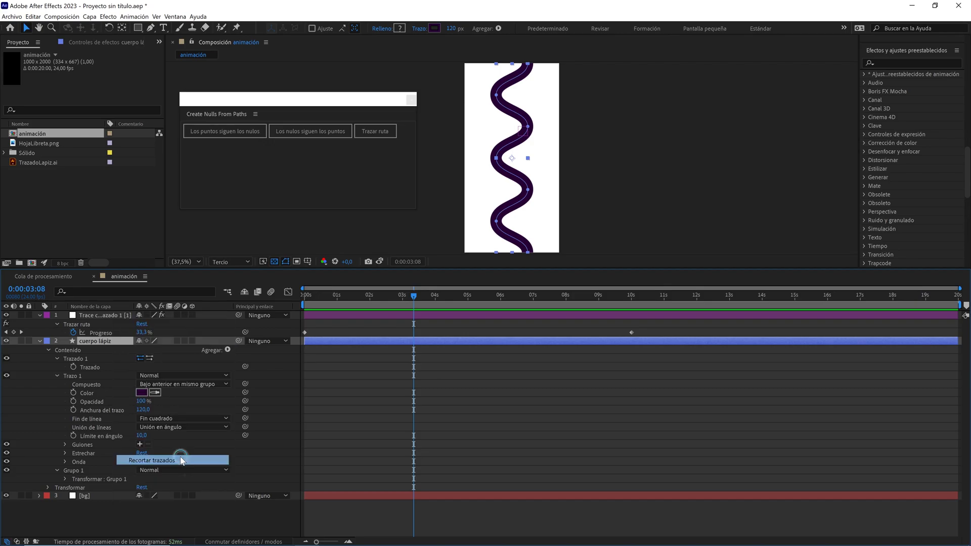
click(57, 359)
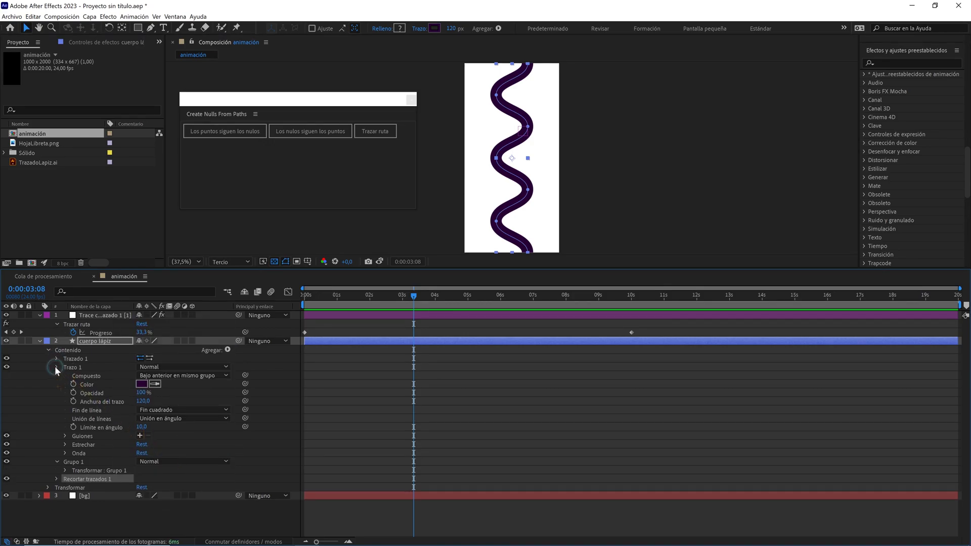
click(56, 367)
click(57, 375)
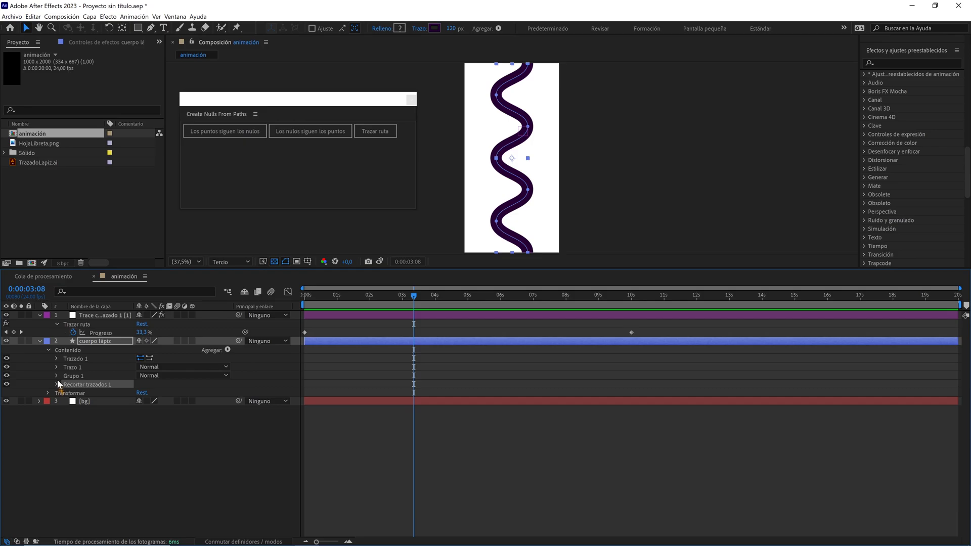
click(57, 384)
drag(141, 393, 142, 393)
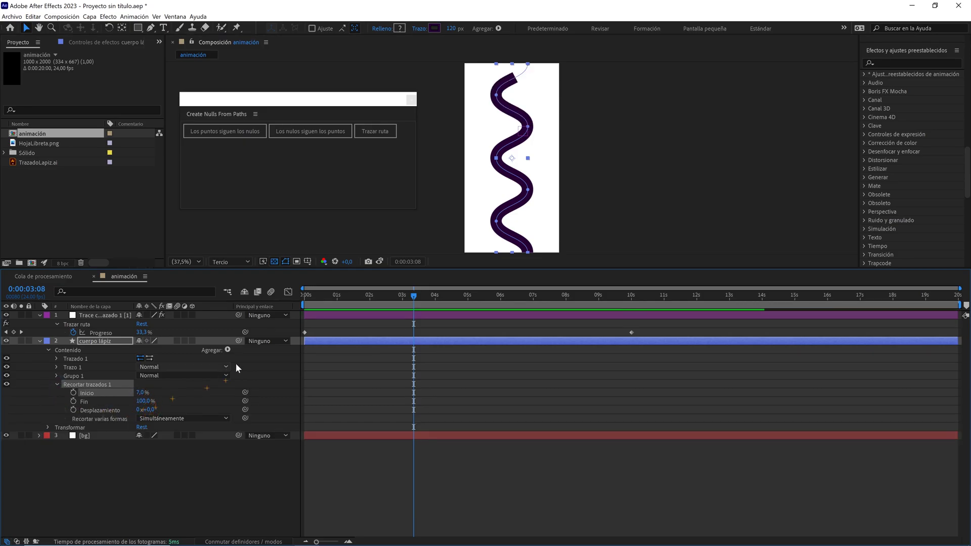
drag(349, 296, 274, 304)
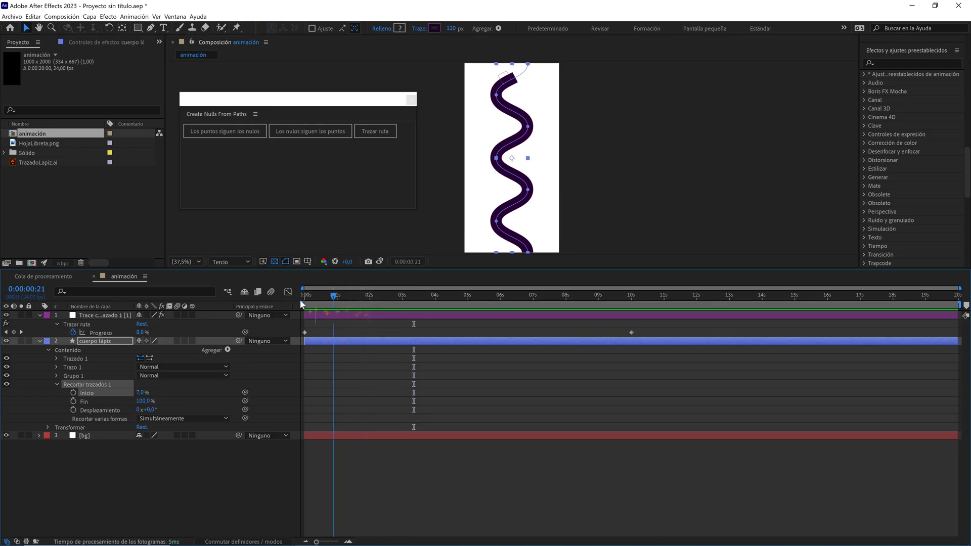
click(143, 392)
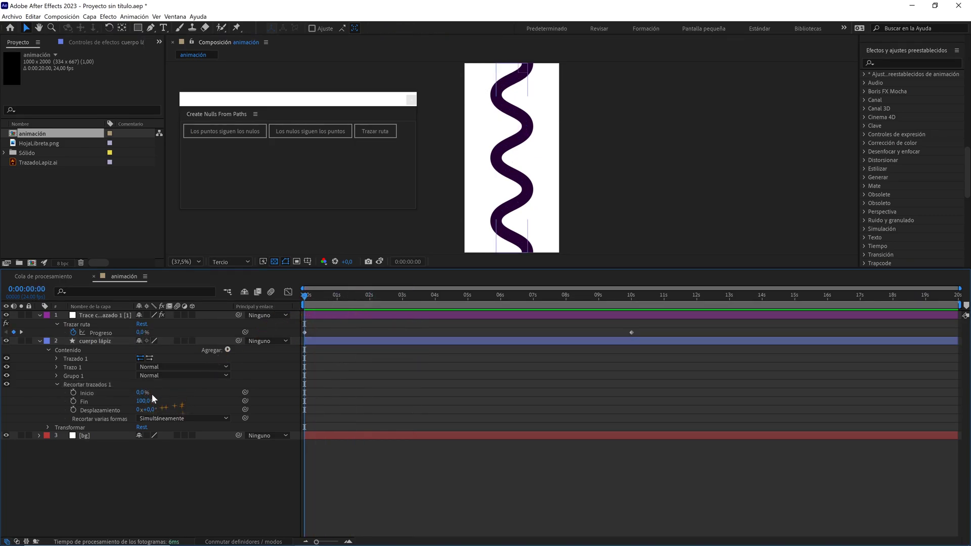
Step: Set Inicio to 0% and expression-link it to the null's Progreso
alt+click(73, 392)
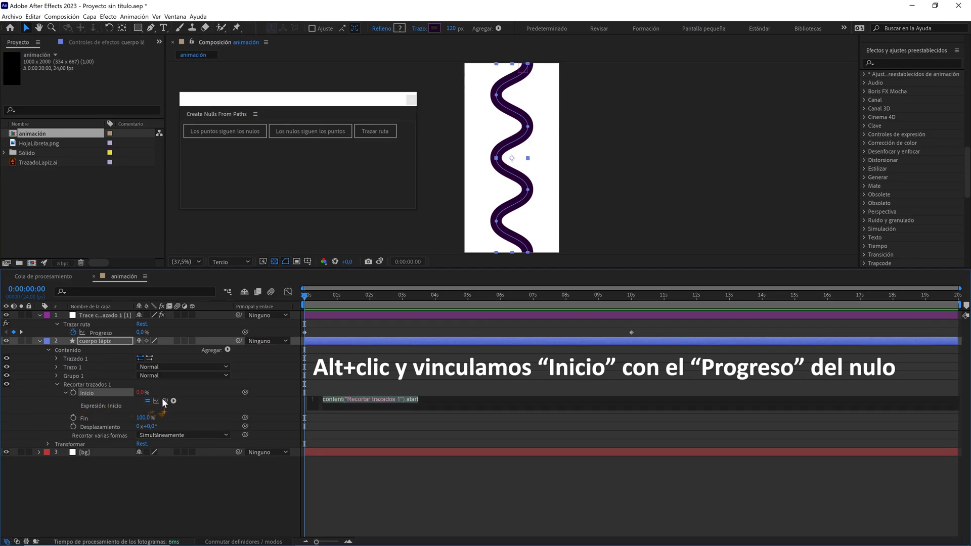
drag(164, 401, 114, 332)
click(217, 359)
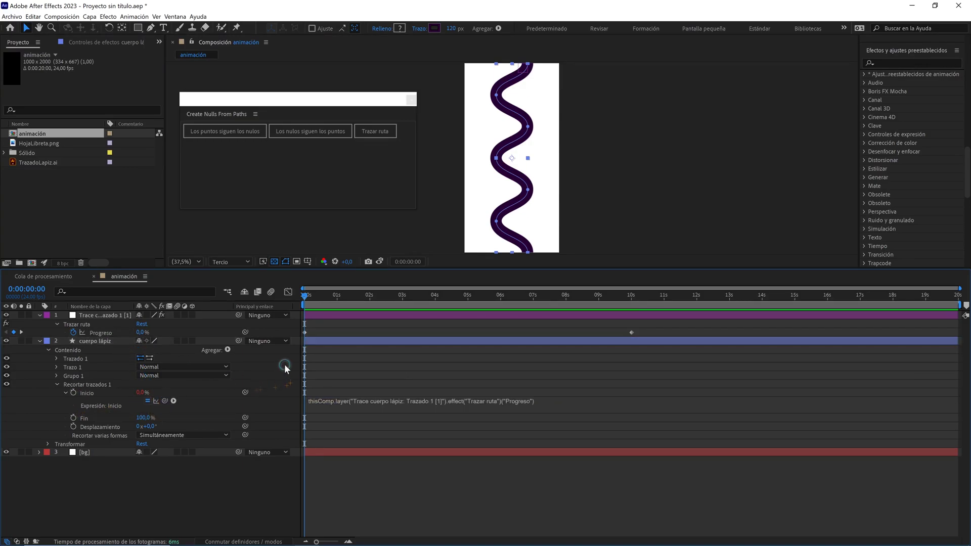
Step: Preview the line animation, then view it at 100% size and Full resolution
key(space)
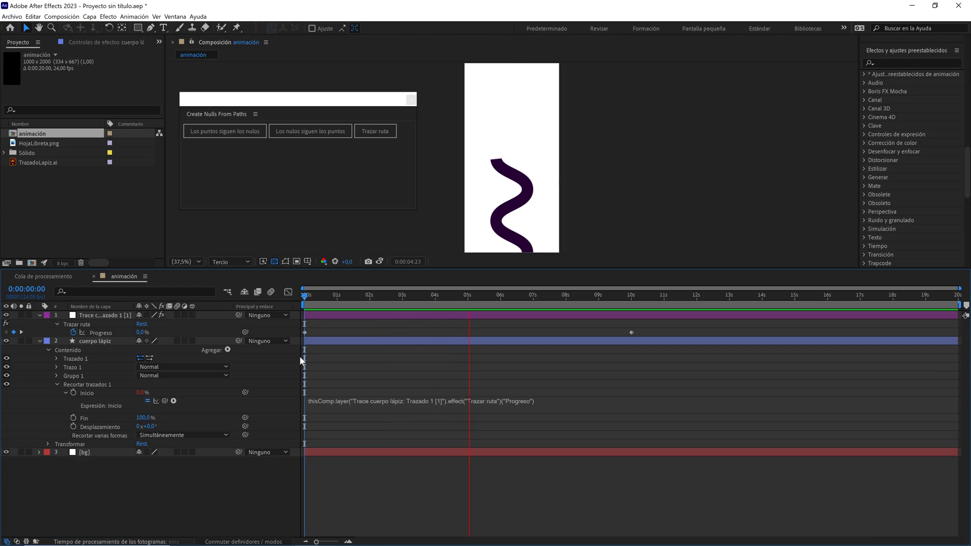
drag(487, 296, 421, 295)
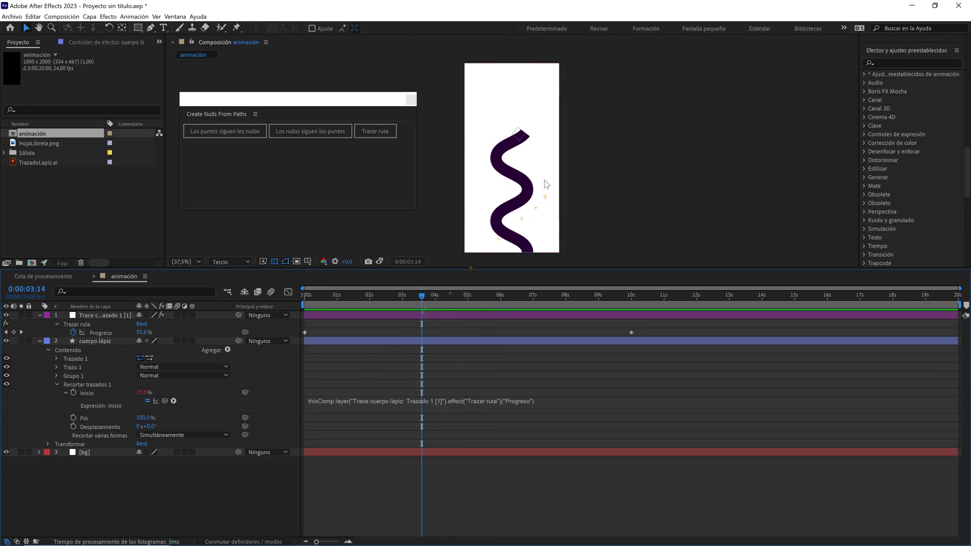
key(slash)
drag(545, 122, 539, 172)
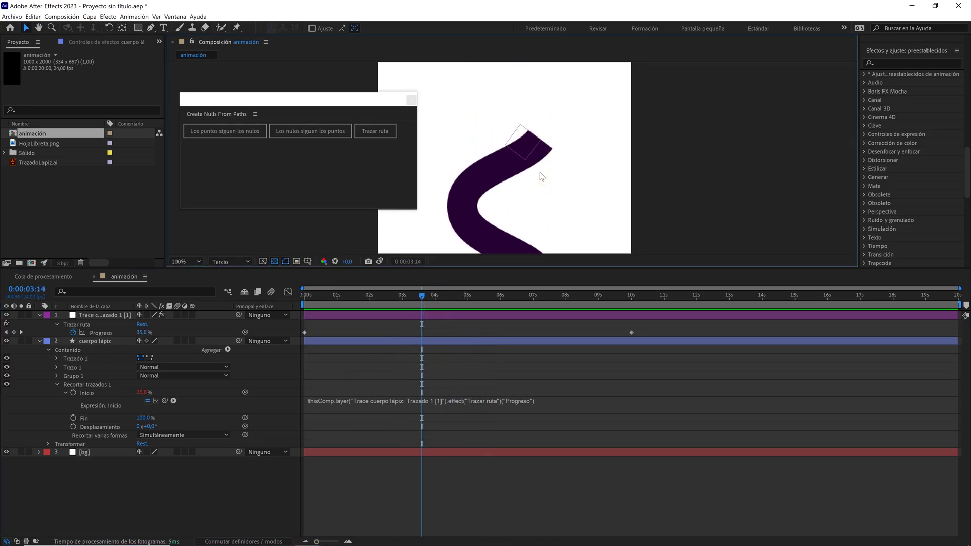
click(245, 263)
click(237, 286)
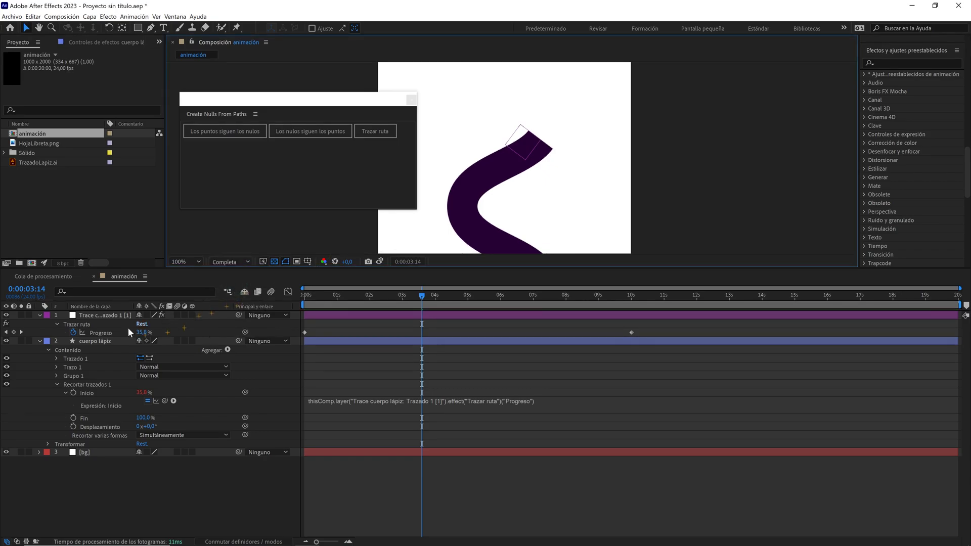
click(39, 340)
Step: Duplicate cuerpo lápiz, name the copy 'punta' and give it a peach label
click(93, 341)
key(ctrl+d)
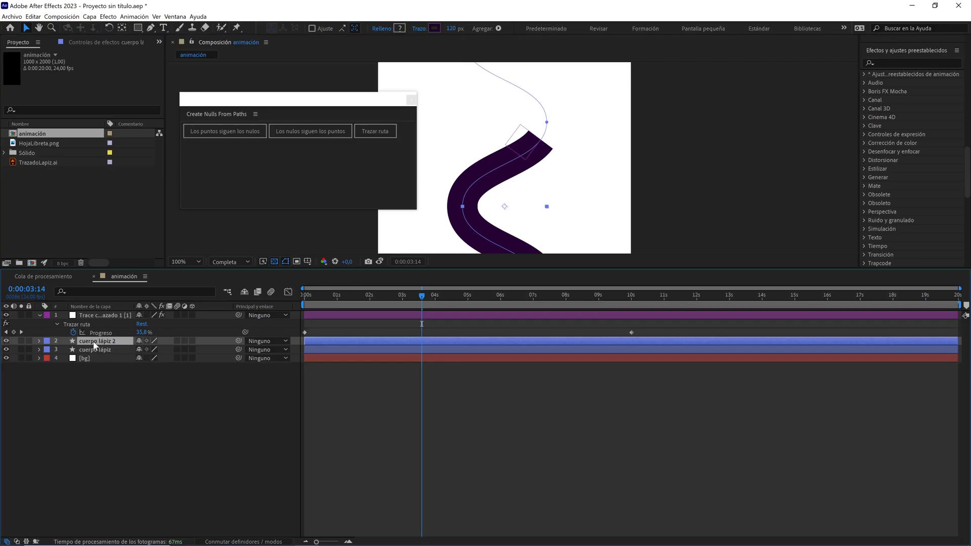
key(Return)
text(punta)
click(47, 342)
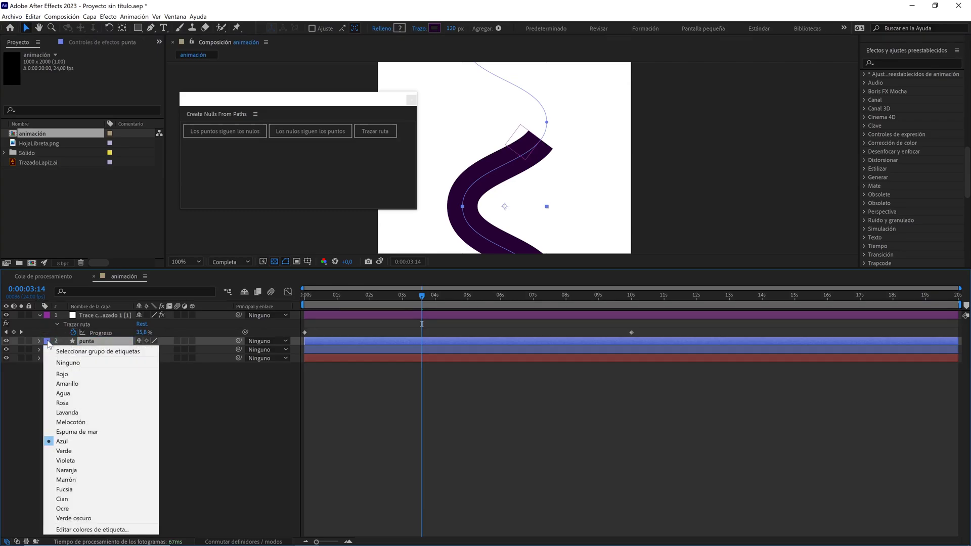
click(79, 422)
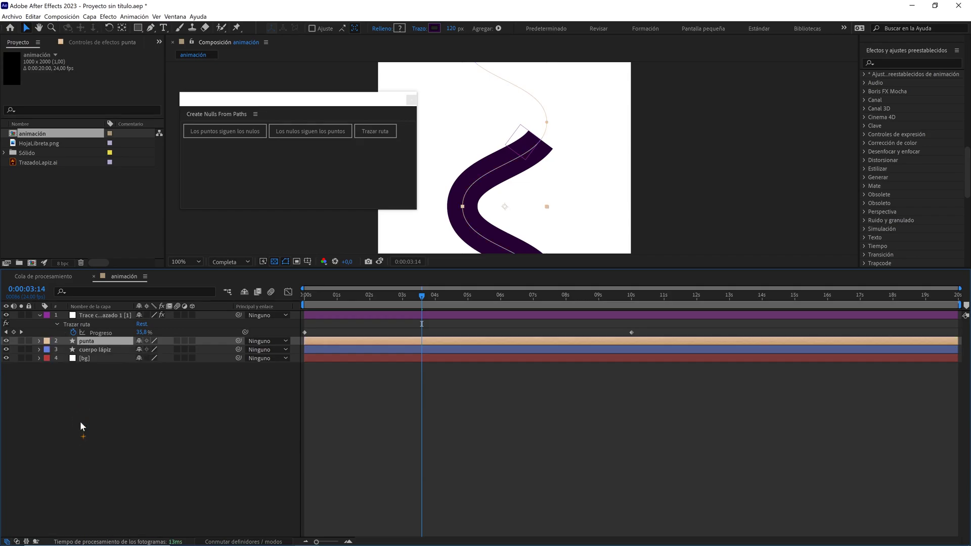
Step: Recolour the punta stroke to a light warm orange, #FFB355
click(433, 29)
drag(325, 180, 322, 238)
click(295, 158)
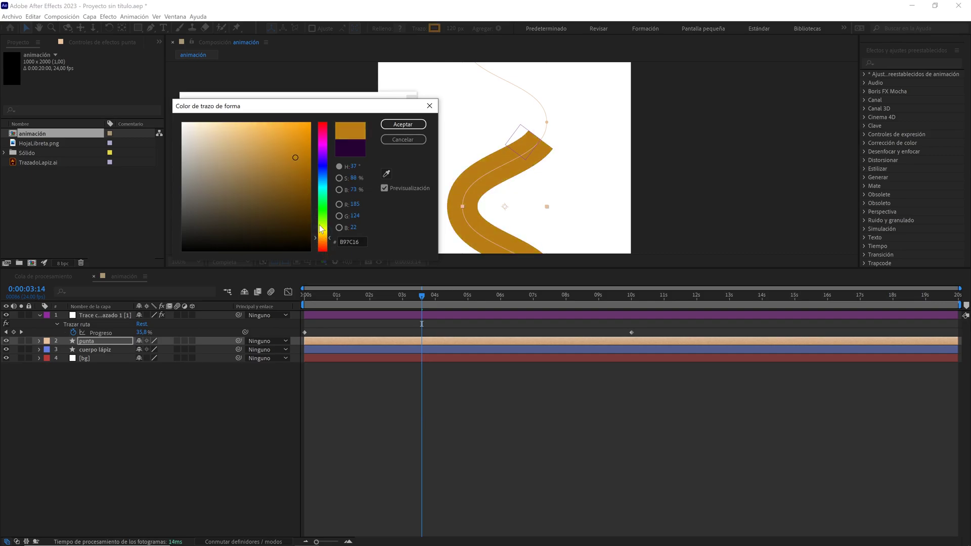
drag(286, 152, 268, 121)
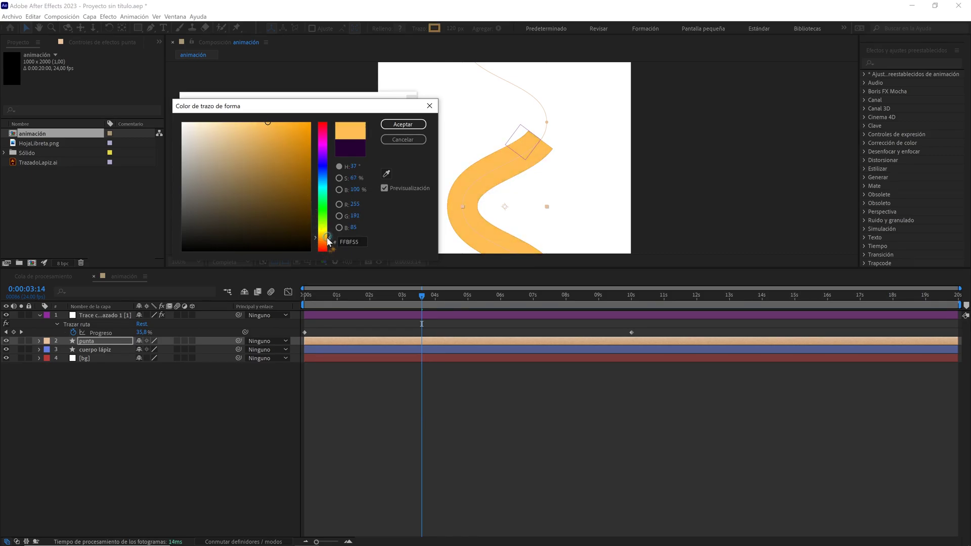
drag(328, 241, 328, 243)
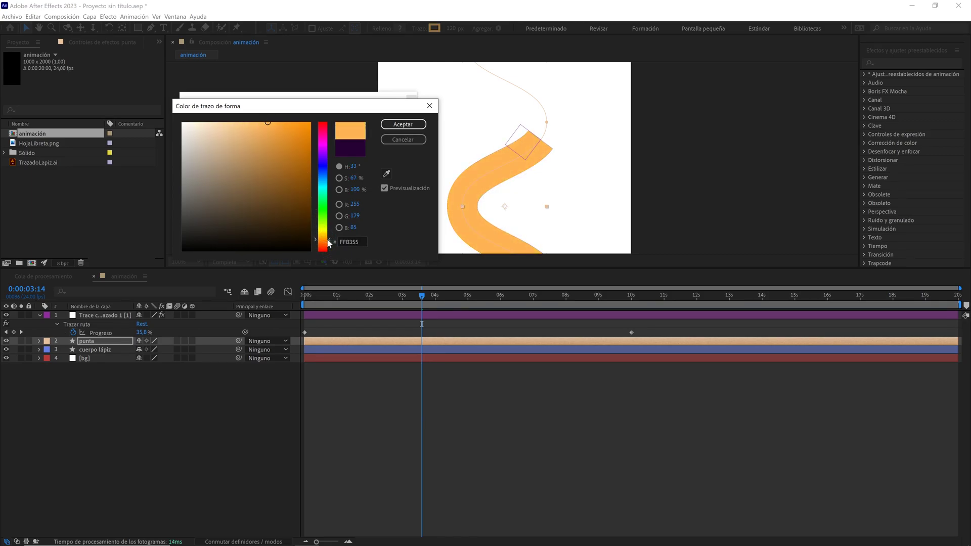
click(403, 125)
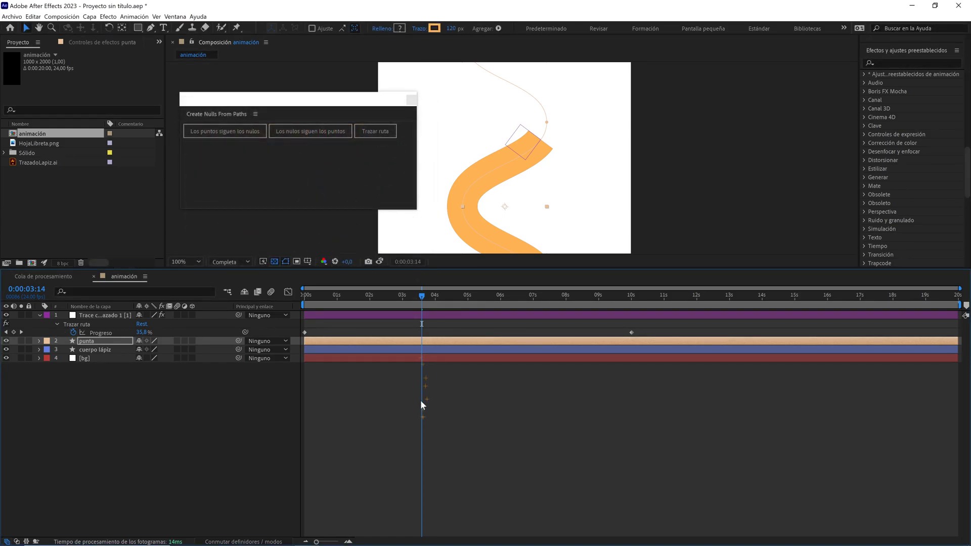
Step: Select the punta layer and expand Contenido > Trazo 1 > Estrechar
click(421, 405)
scroll(520, 200, up, 2)
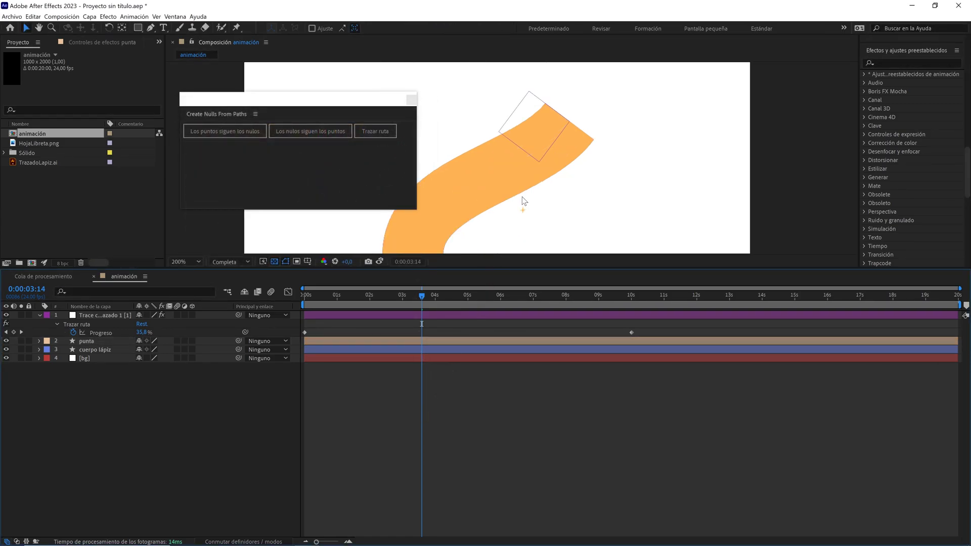
click(92, 339)
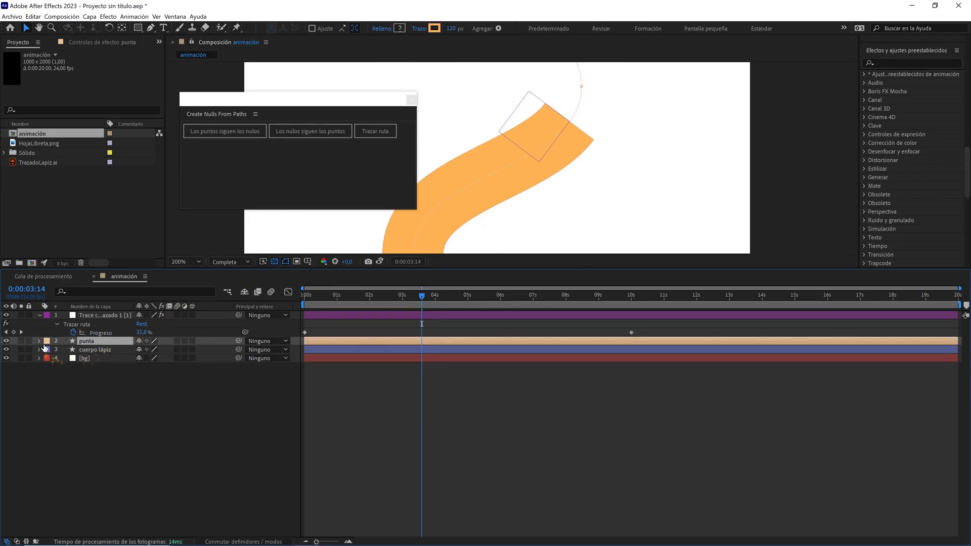
click(39, 341)
click(48, 349)
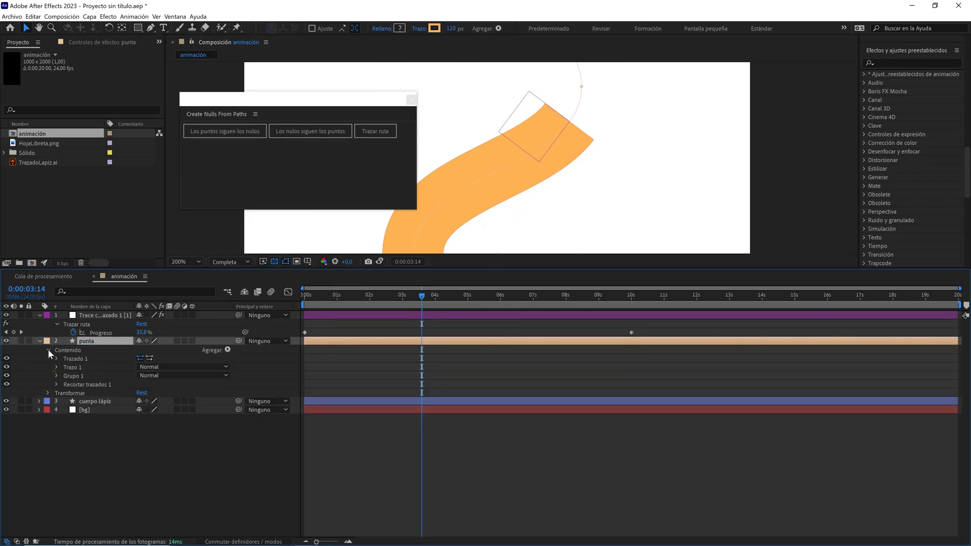
click(56, 367)
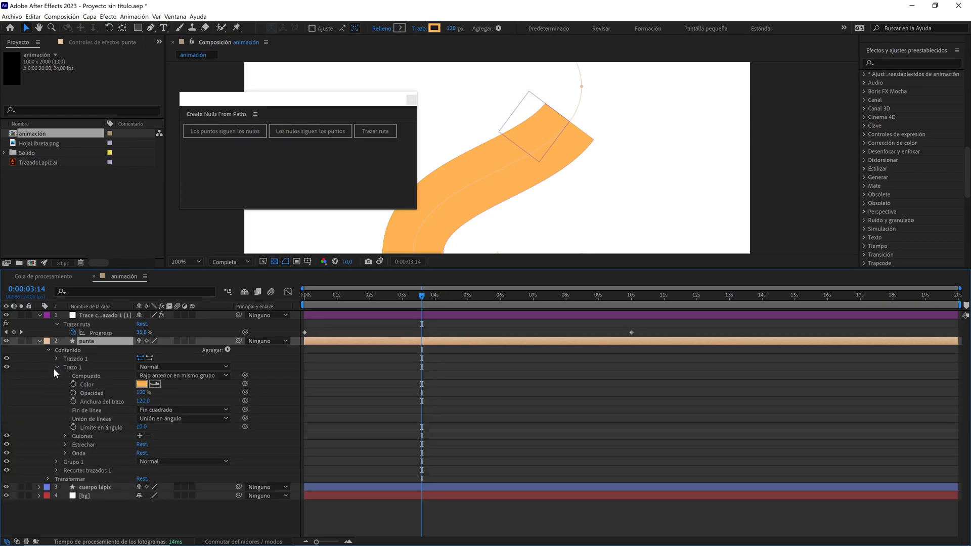
click(83, 444)
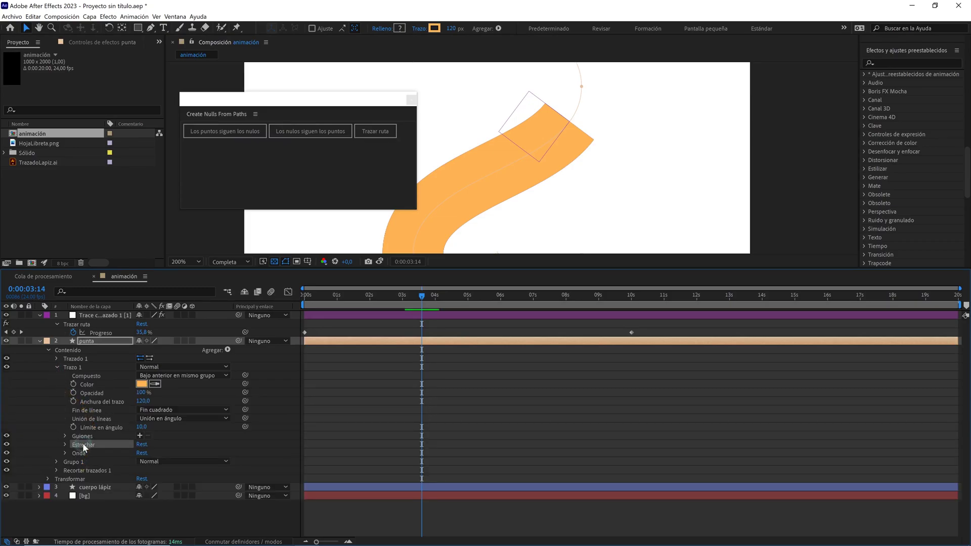
click(64, 445)
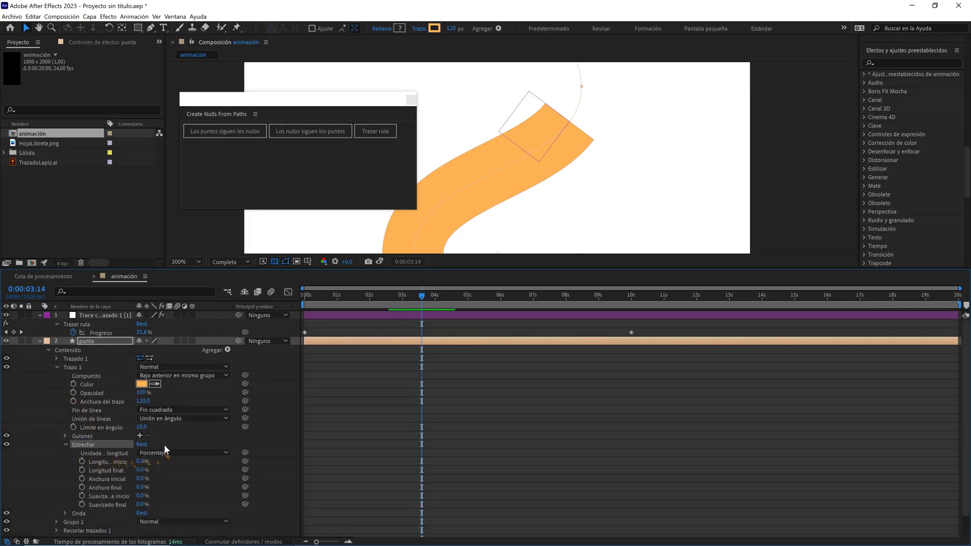
Step: Set the taper length units to Píxeles and the start length to 100
drag(139, 461, 146, 461)
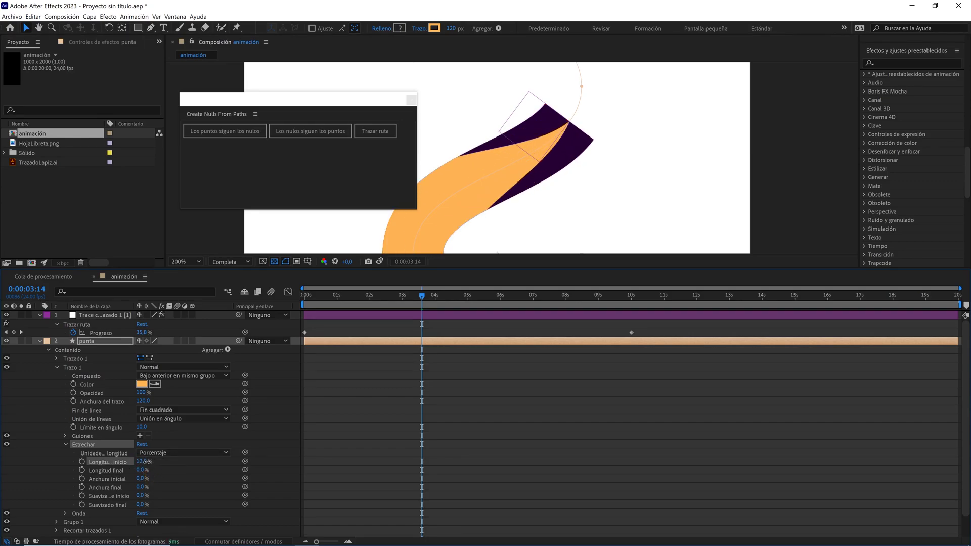
click(146, 462)
text(0)
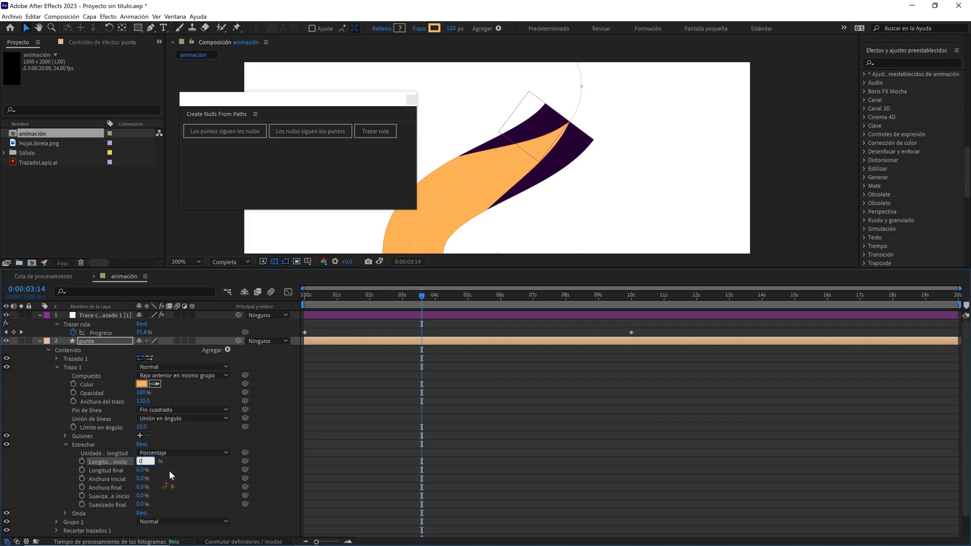
click(169, 470)
click(164, 455)
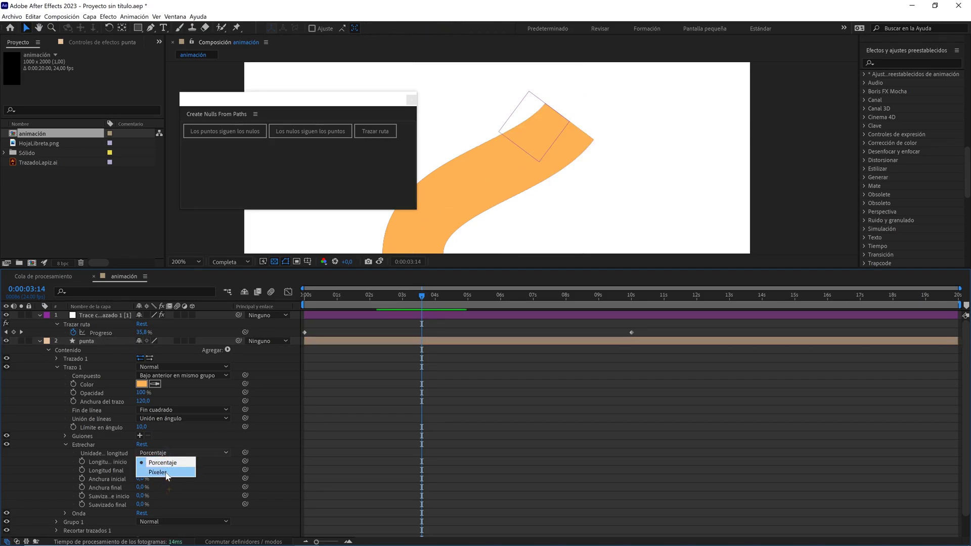
click(165, 471)
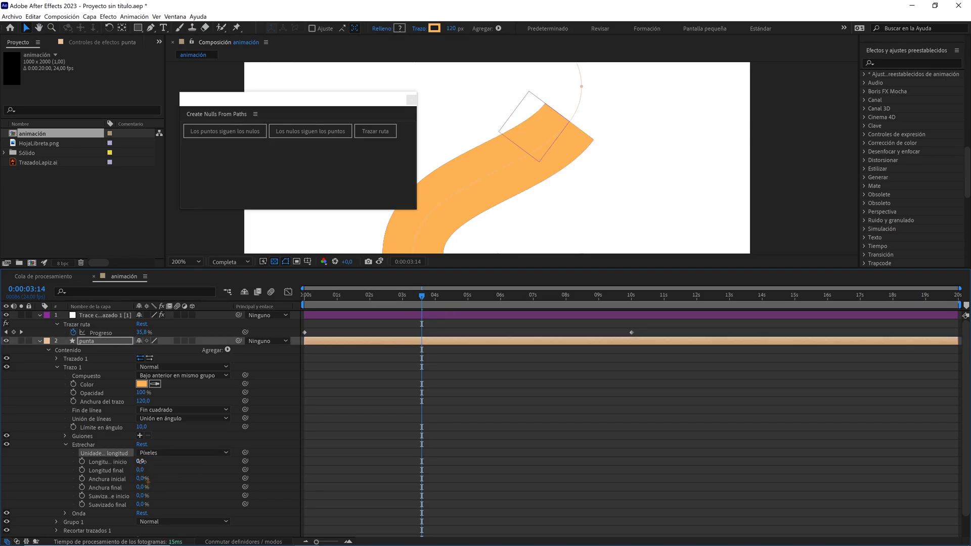
drag(140, 461, 173, 461)
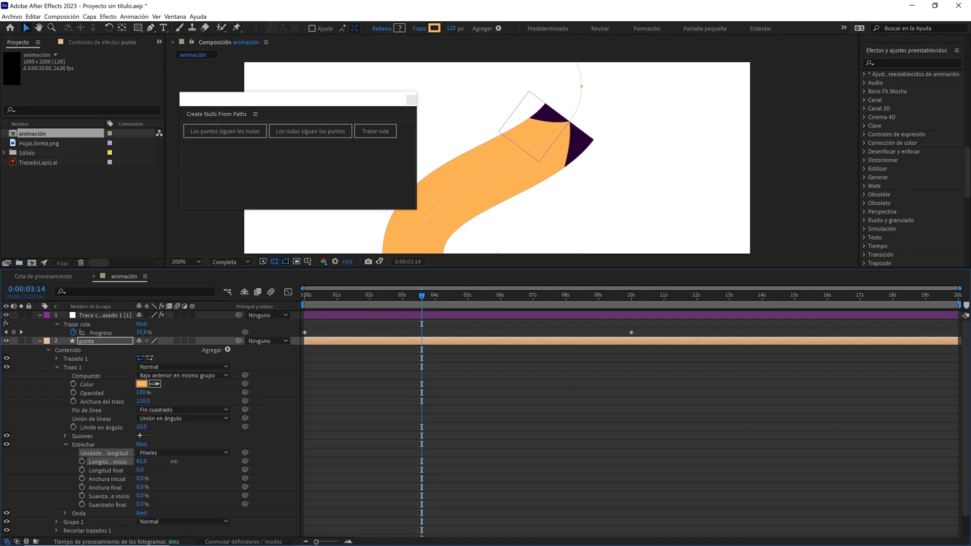
click(142, 461)
text(100)
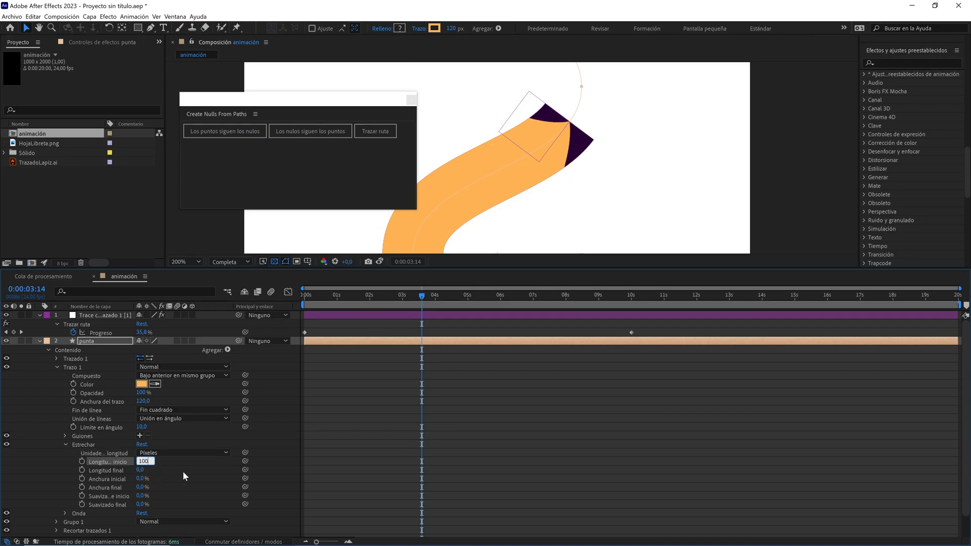
click(183, 472)
Step: Fit the whole composition in the viewer to see the tapered stroke
scroll(566, 175, down, 1)
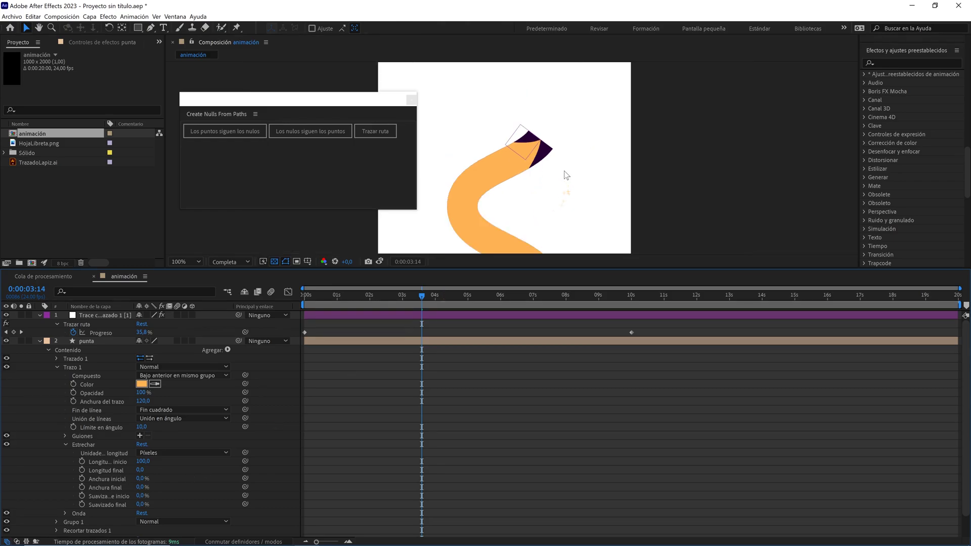
drag(527, 196, 551, 142)
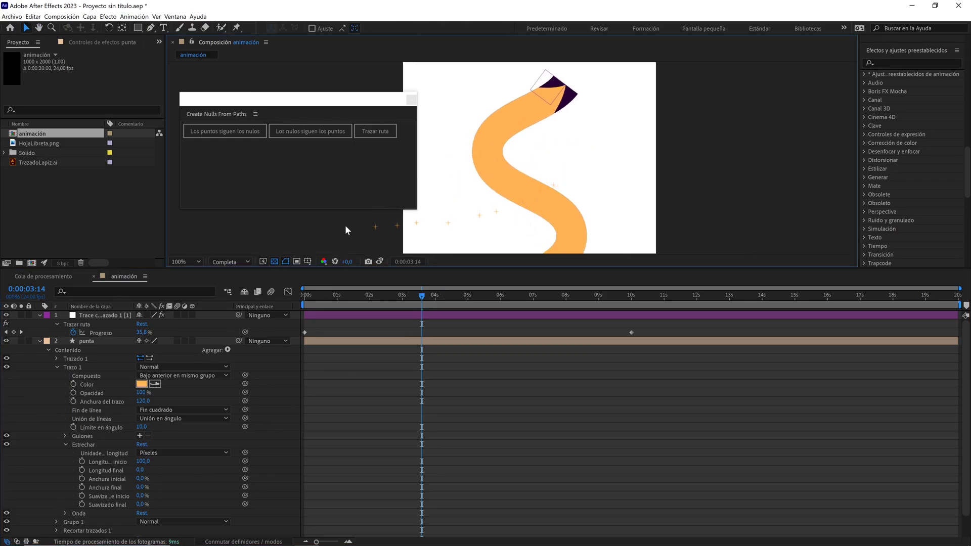
click(194, 260)
click(197, 284)
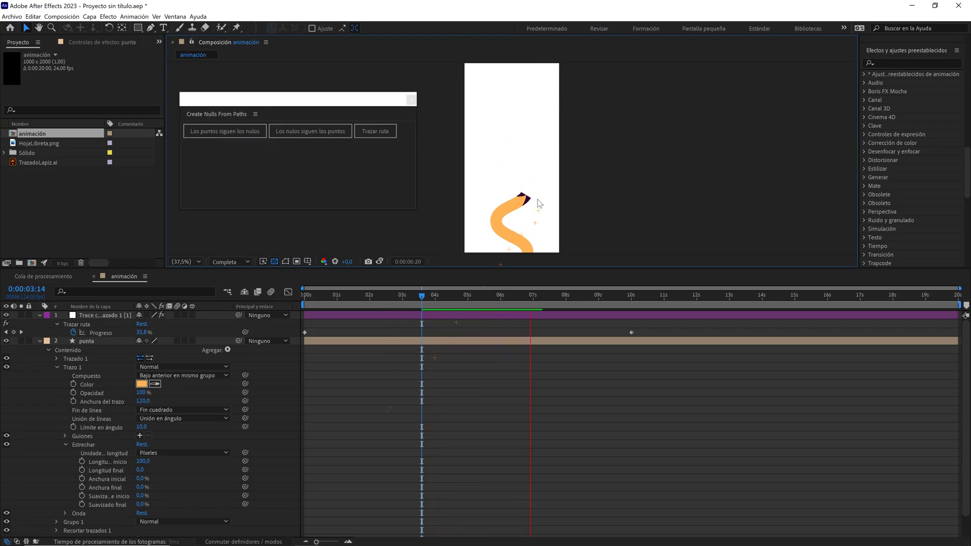
Step: Collapse Trazo 1 and expand punta's Recortar trazados 1 to show Inicio and Fin
scroll(539, 202, up, 4)
scroll(539, 203, down, 1)
scroll(536, 166, down, 1)
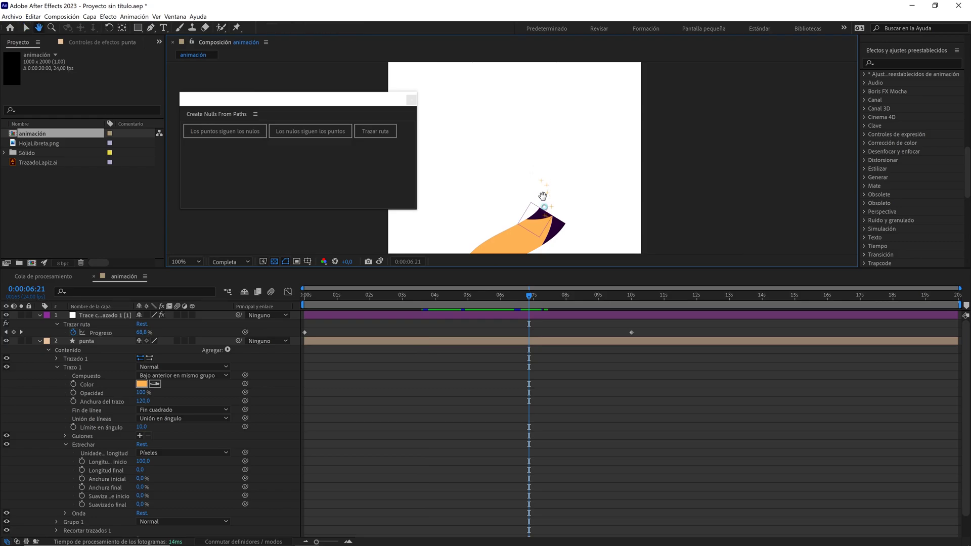
scroll(560, 158, up, 2)
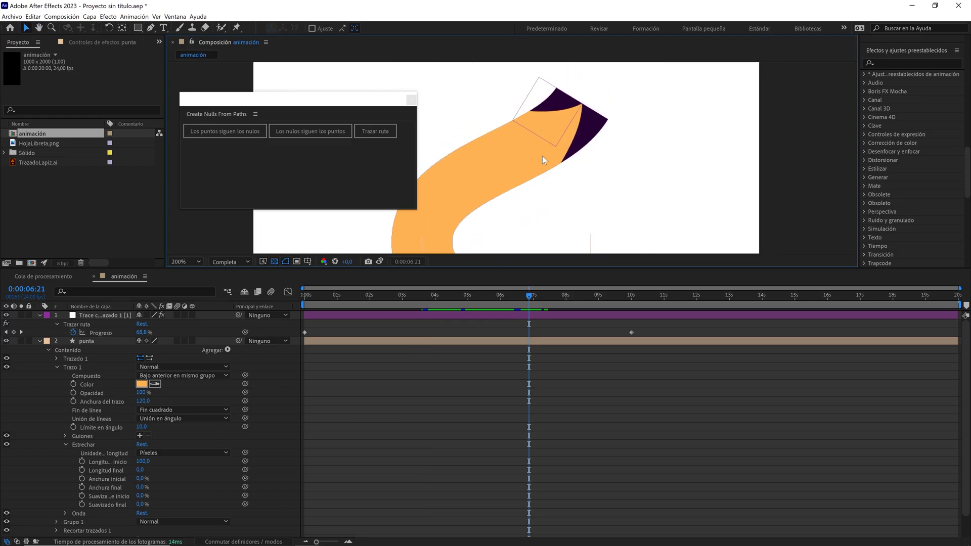
click(56, 367)
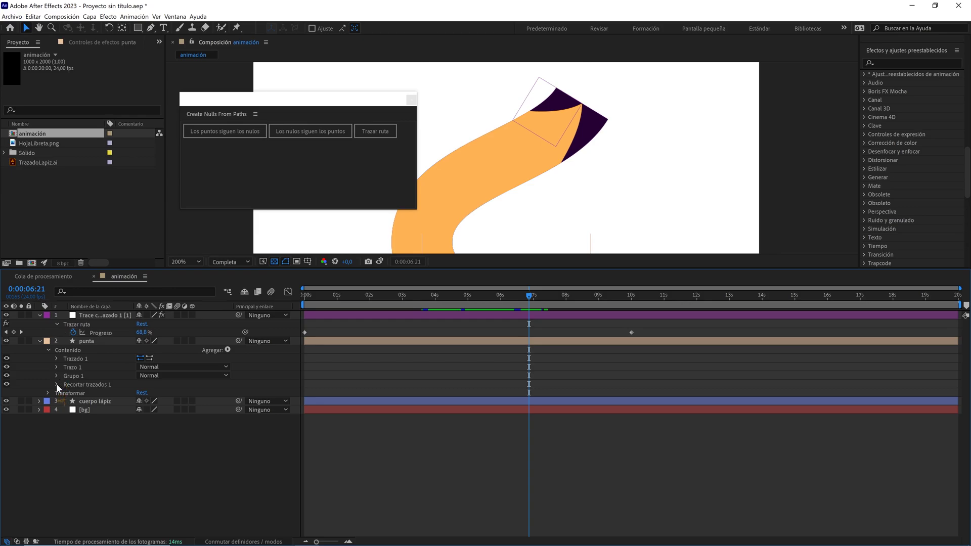
click(56, 384)
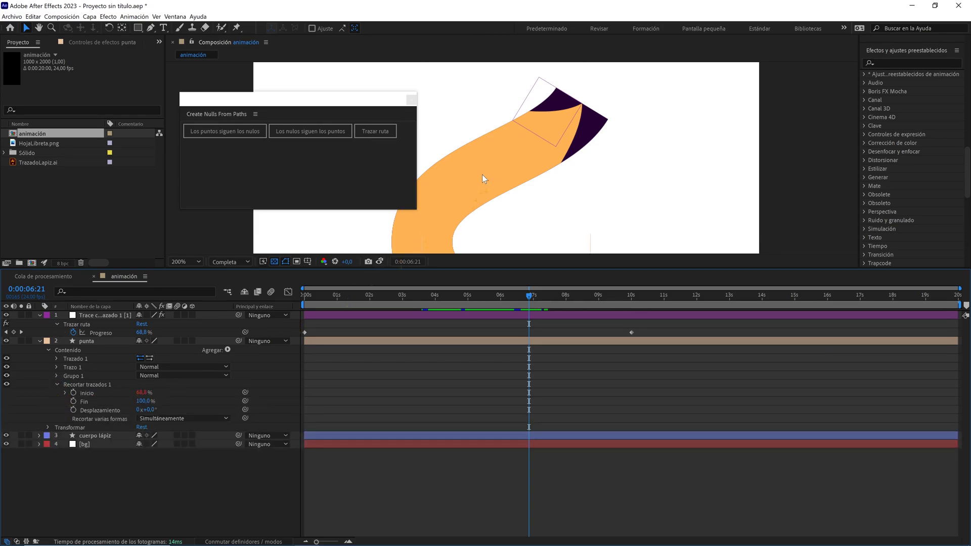
Step: Test the trim Fin at 75%, then set it back to 100%
scroll(481, 174, down, 1)
drag(144, 402, 134, 405)
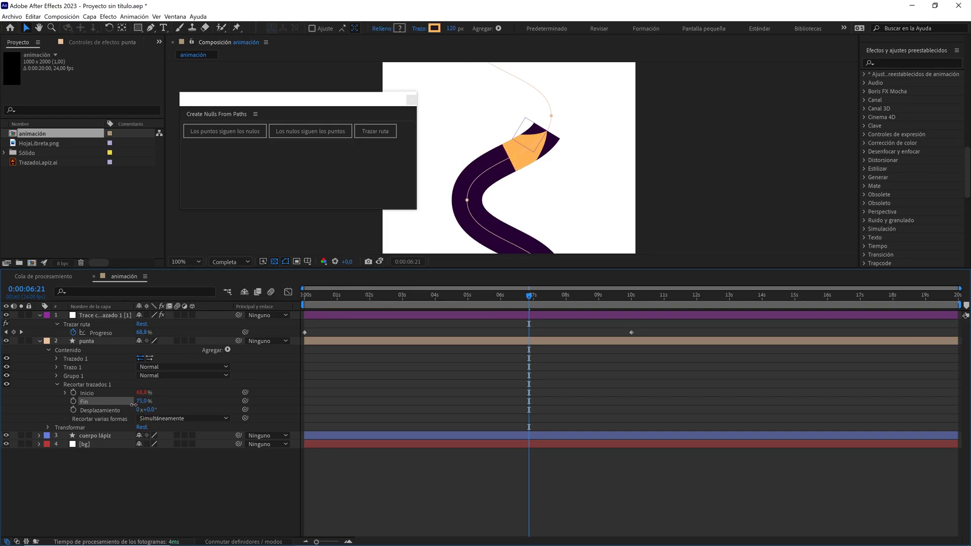
click(142, 400)
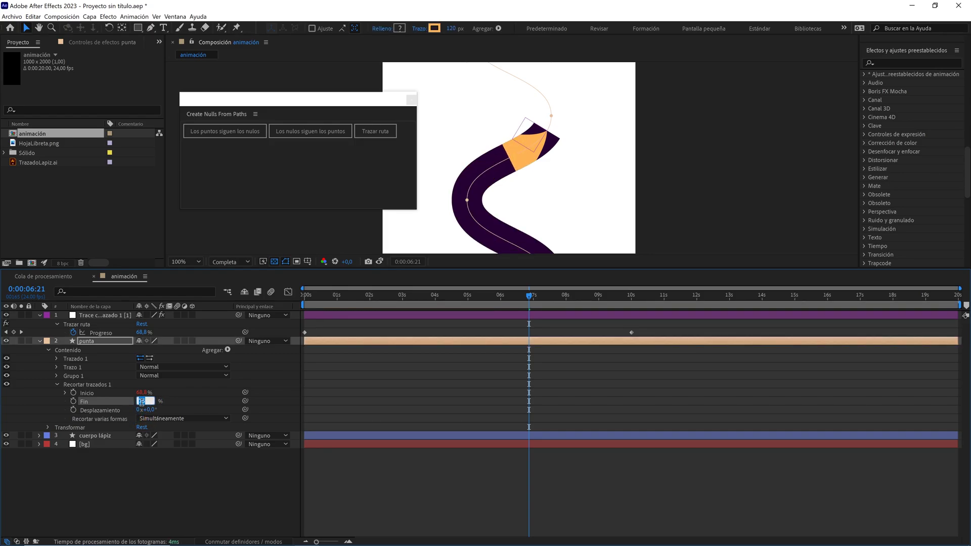
text(100)
key(Return)
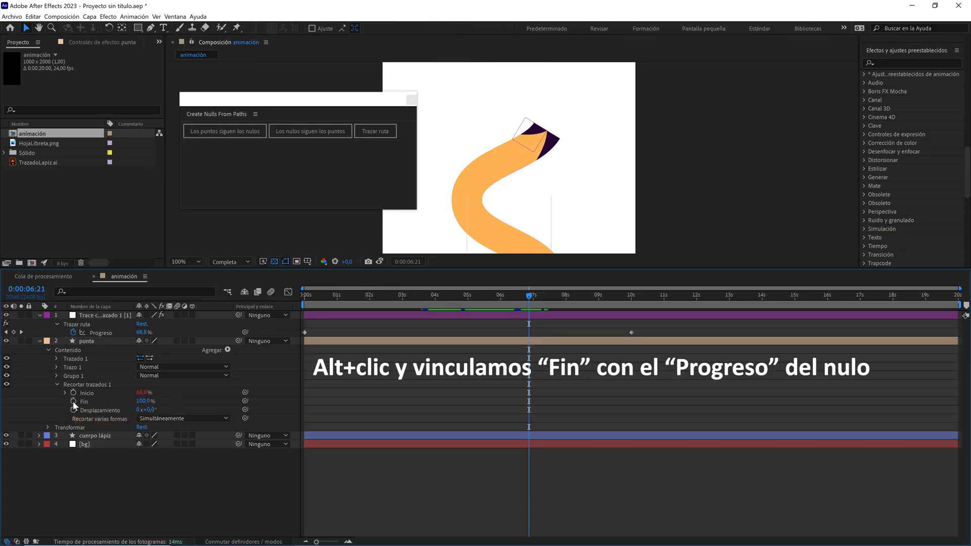
Step: Link punta's Fin to the null's Progreso, append '+value', and scrub Fin to 83,8%
alt+click(74, 402)
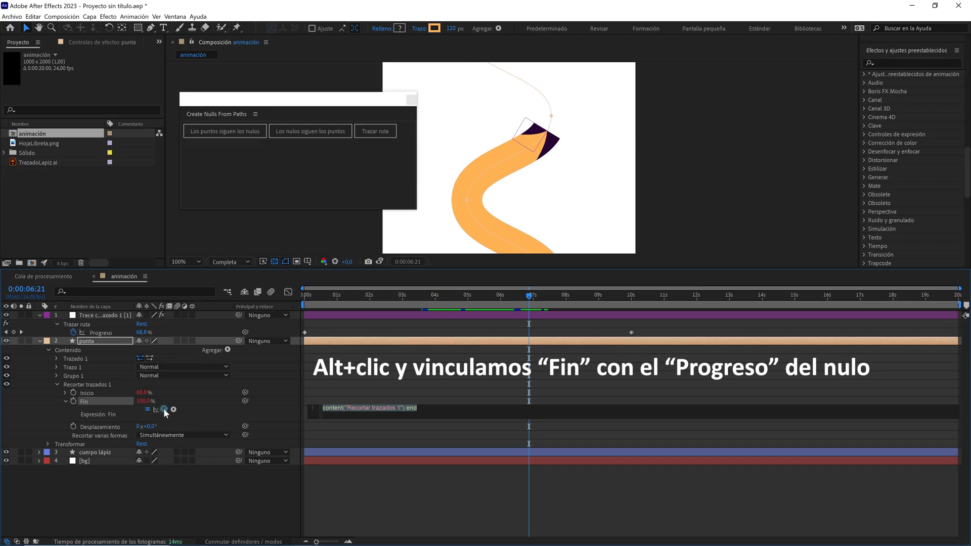
drag(164, 409, 106, 331)
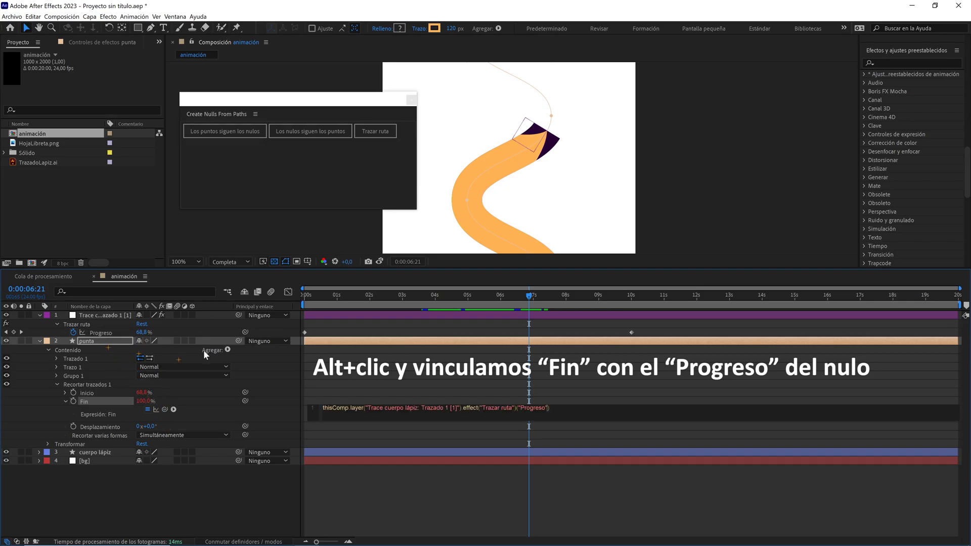
click(333, 366)
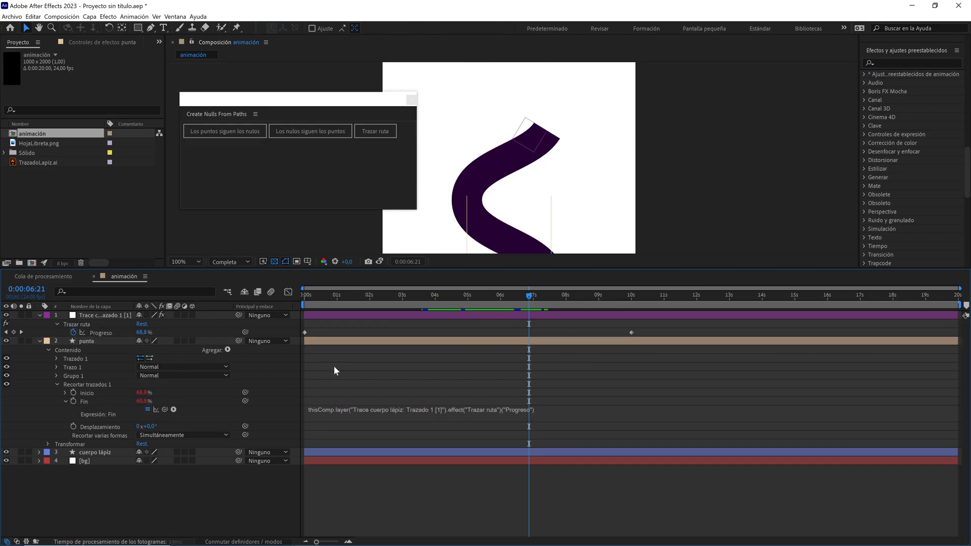
click(549, 408)
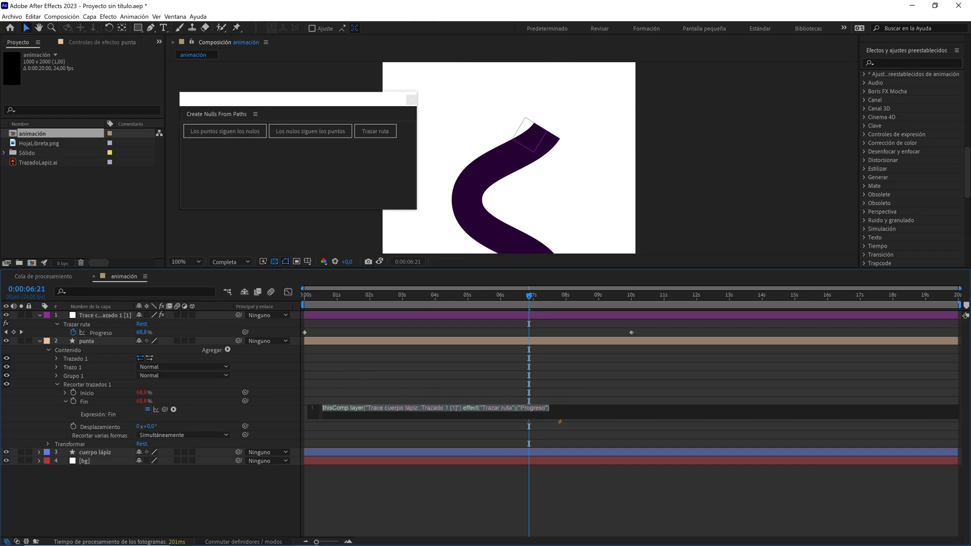
text(+val)
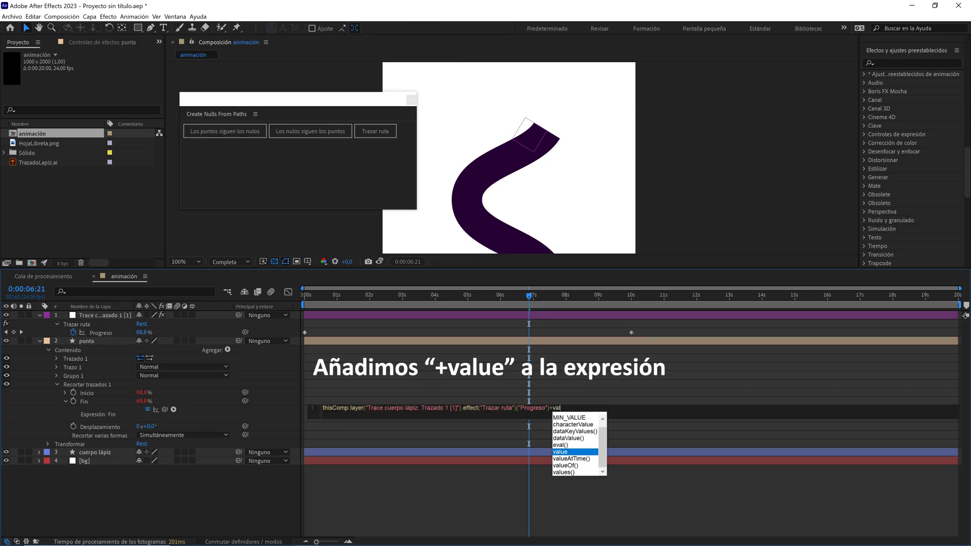
text(ue)
key(Return)
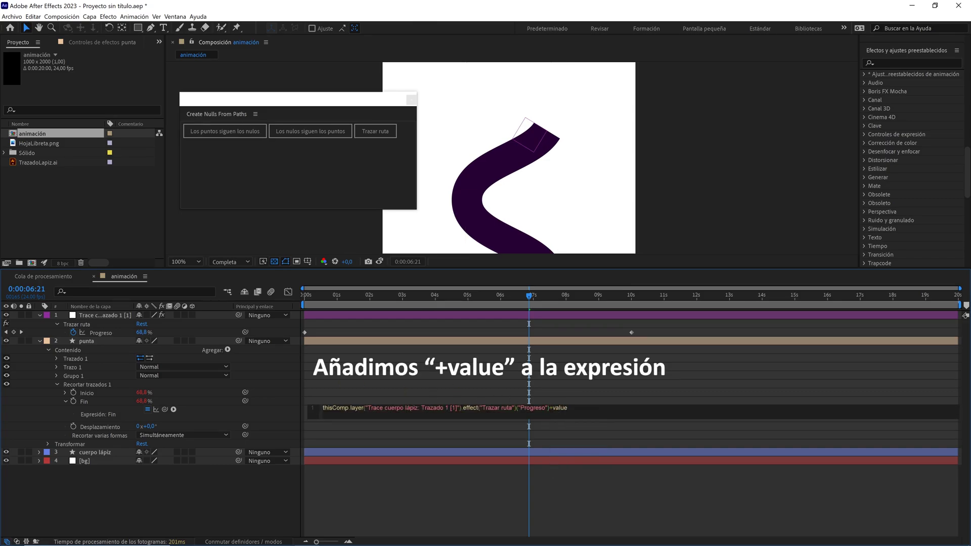
click(577, 363)
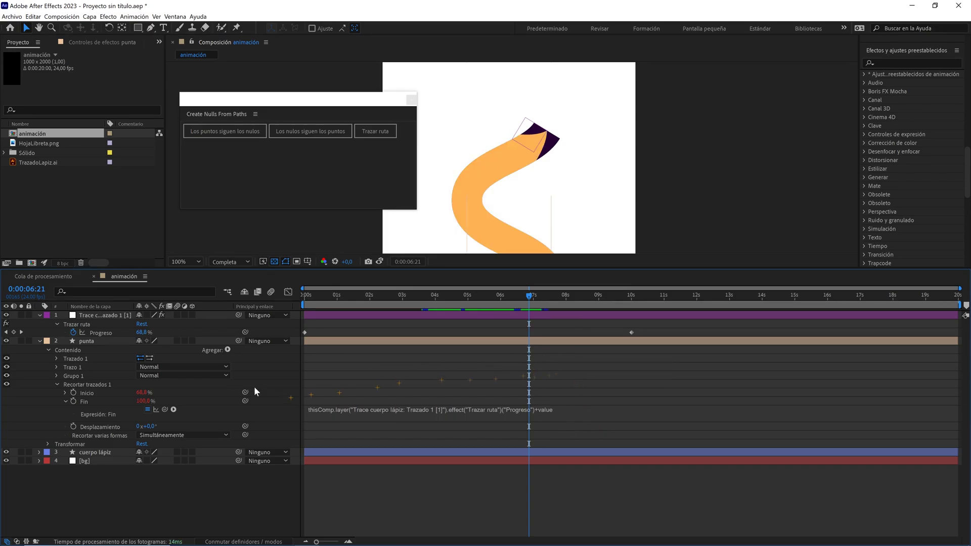
mouse_move(144, 401)
mouse_down()
mouse_move(112, 401)
mouse_move(141, 401)
mouse_up()
Step: Zoom in on the tip and nudge punta's Fin value toward 72,8%
key(period)
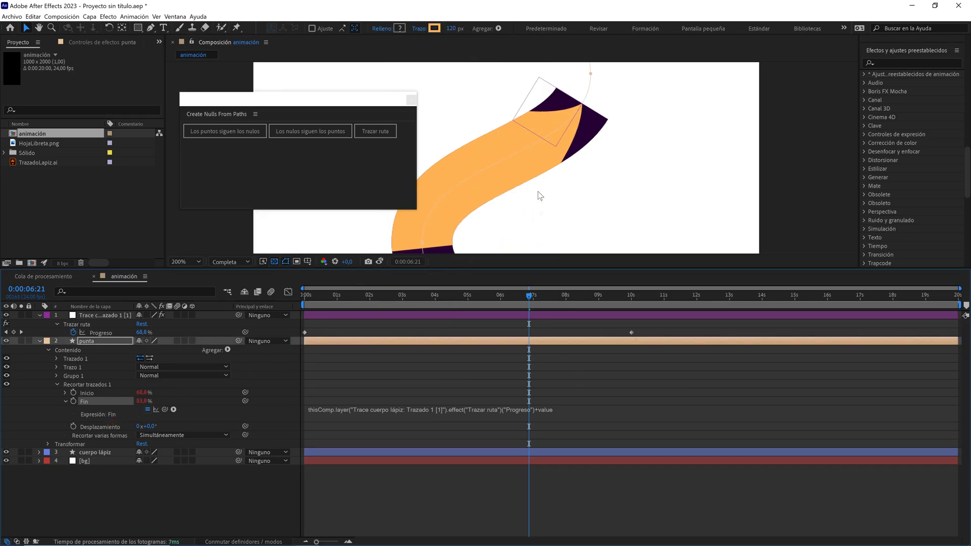
scroll(539, 193, up, 1)
scroll(538, 191, up, 1)
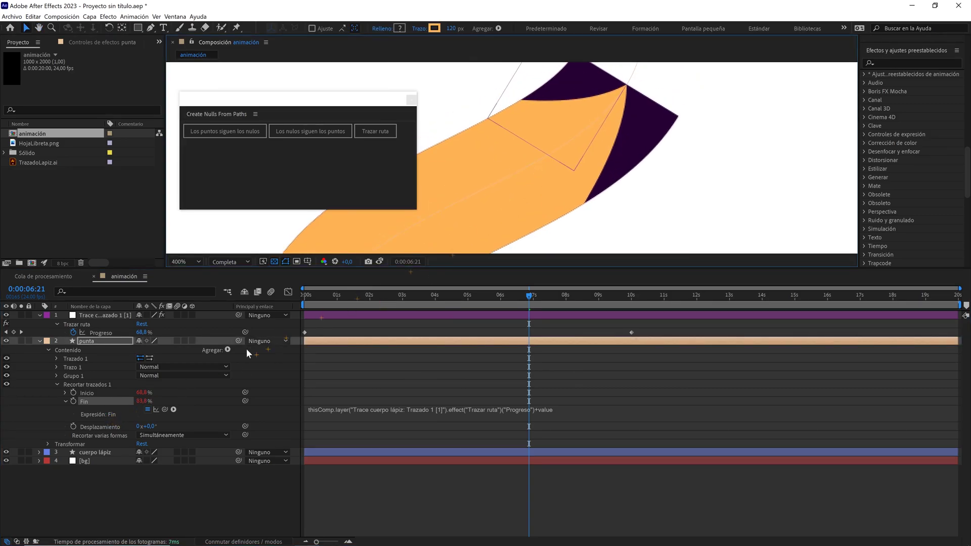
click(143, 401)
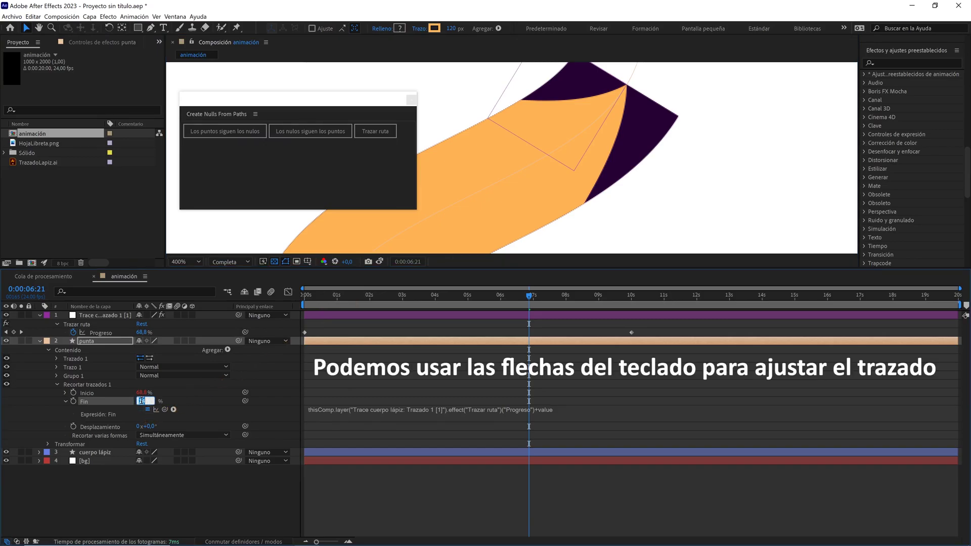
key(Down)
key(Down)
key(Down)
key(Down)
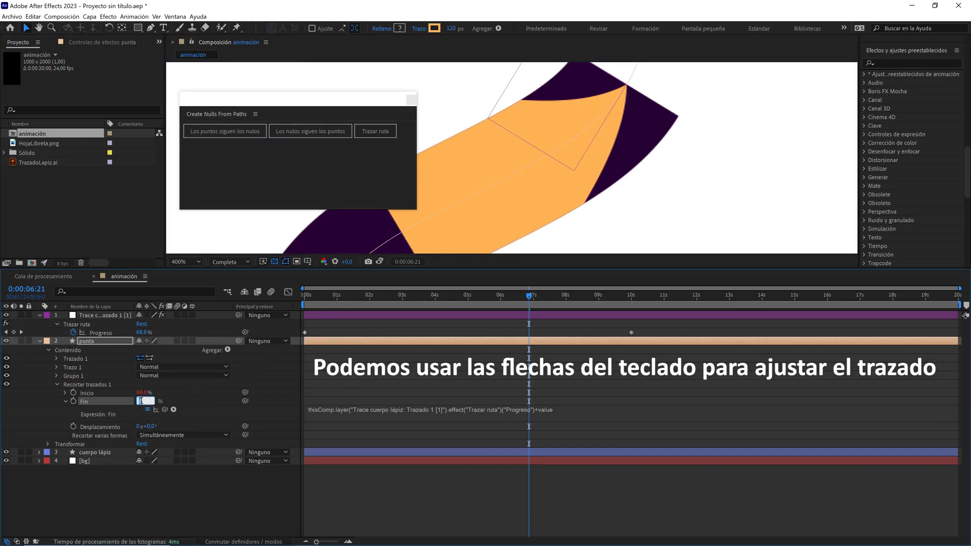
key(Down)
key(Down)
key(Down)
key(Down)
key(Down)
key(Down)
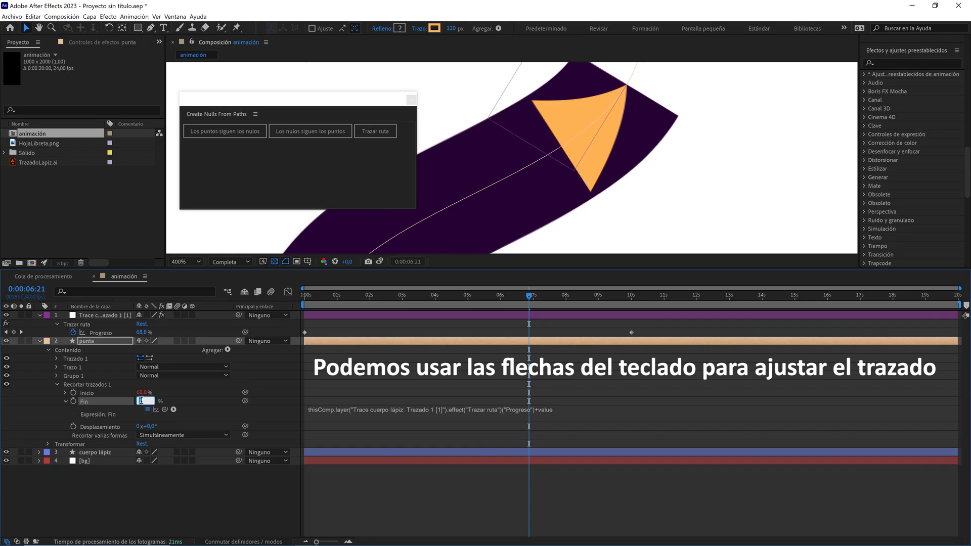
key(Up)
key(Up)
key(Up)
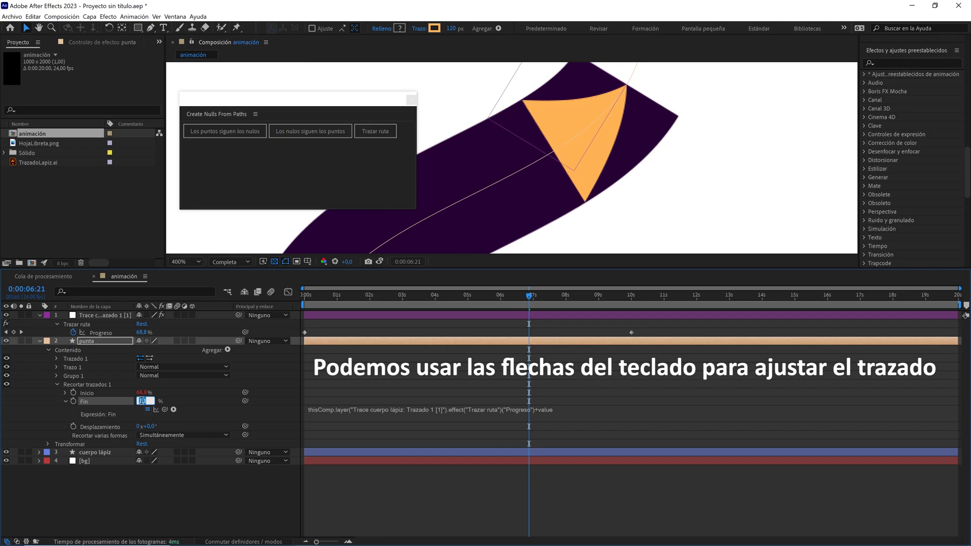
key(Up)
key(Up)
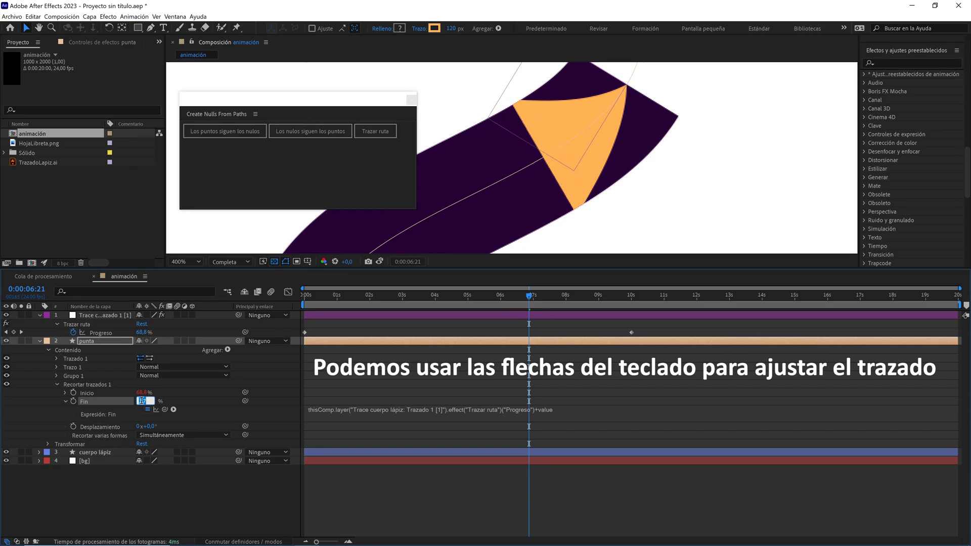
key(Up)
key(Up)
key(Up)
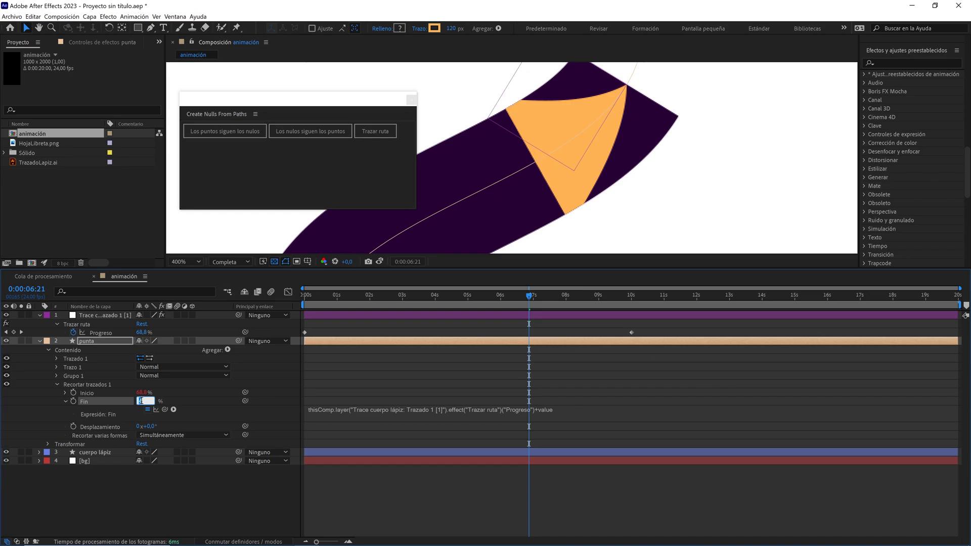
Step: Commit the Fin value and move punta below cuerpo lápiz in the layer stack
click(211, 402)
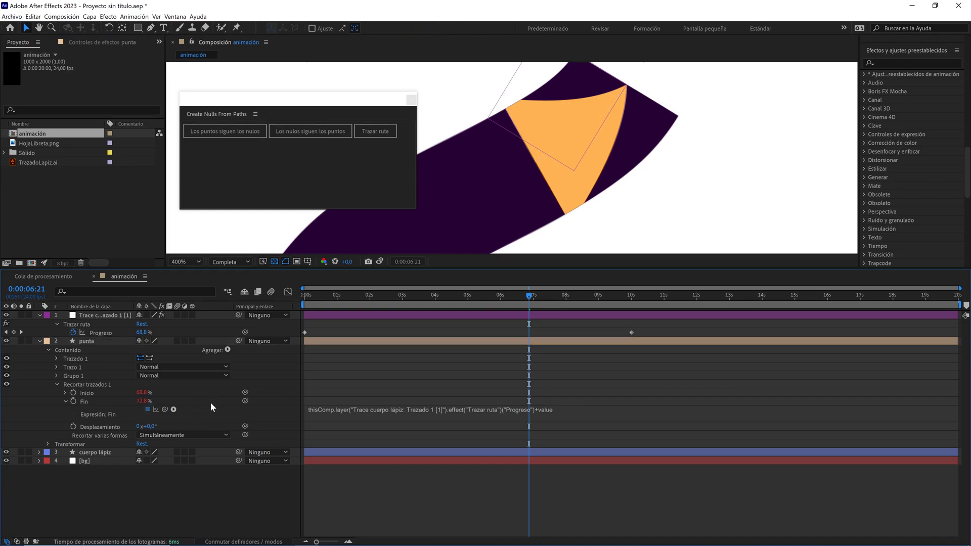
click(39, 341)
drag(89, 341, 95, 351)
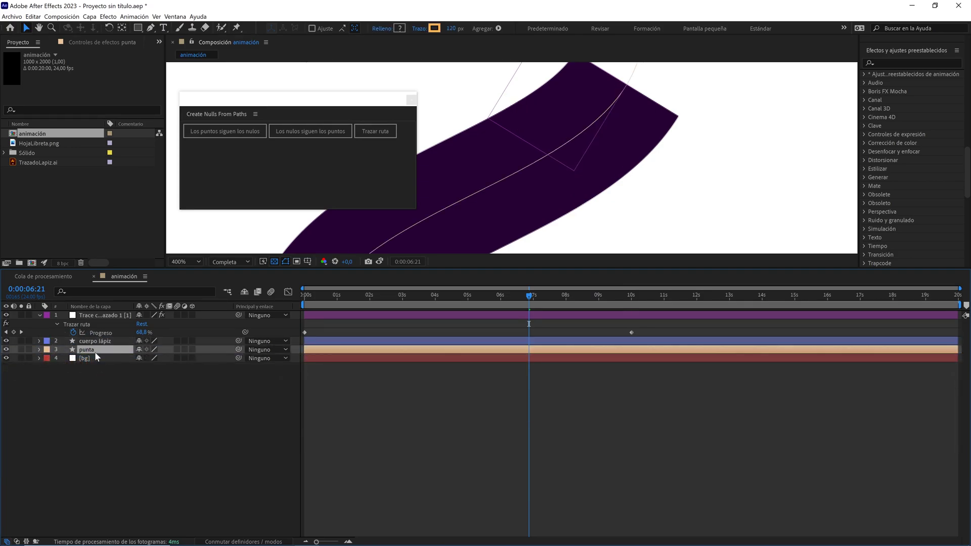
Step: Expand cuerpo lápiz's trim paths and append '+value' to its Inicio expression
click(91, 342)
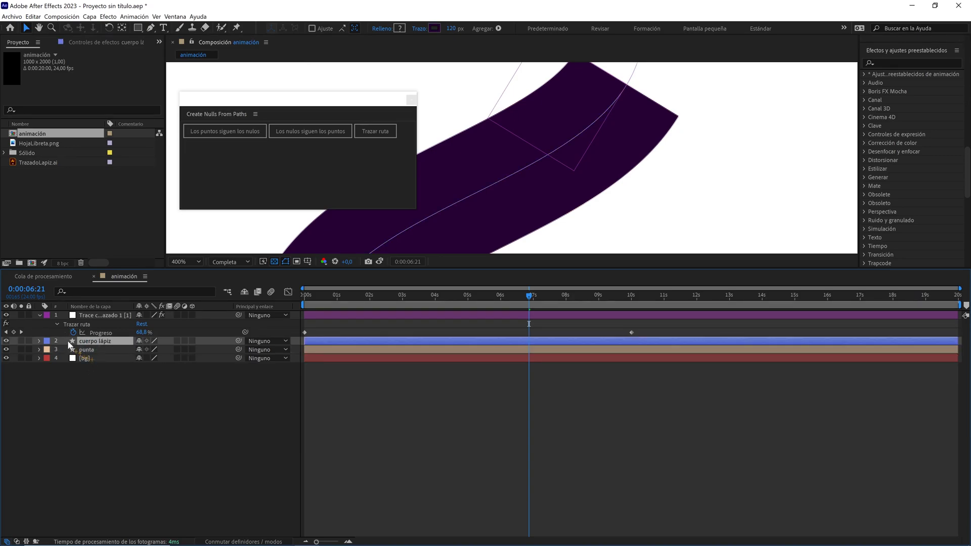
click(39, 341)
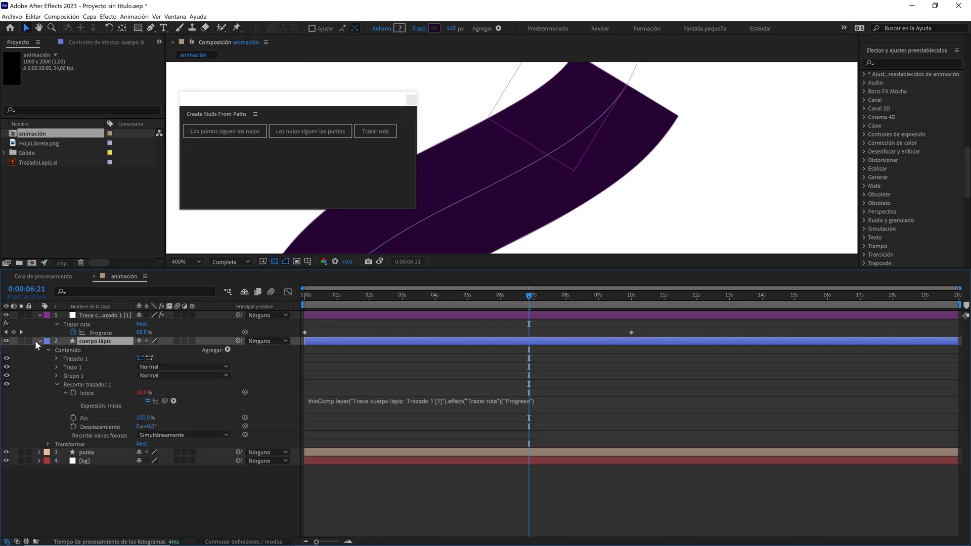
click(141, 392)
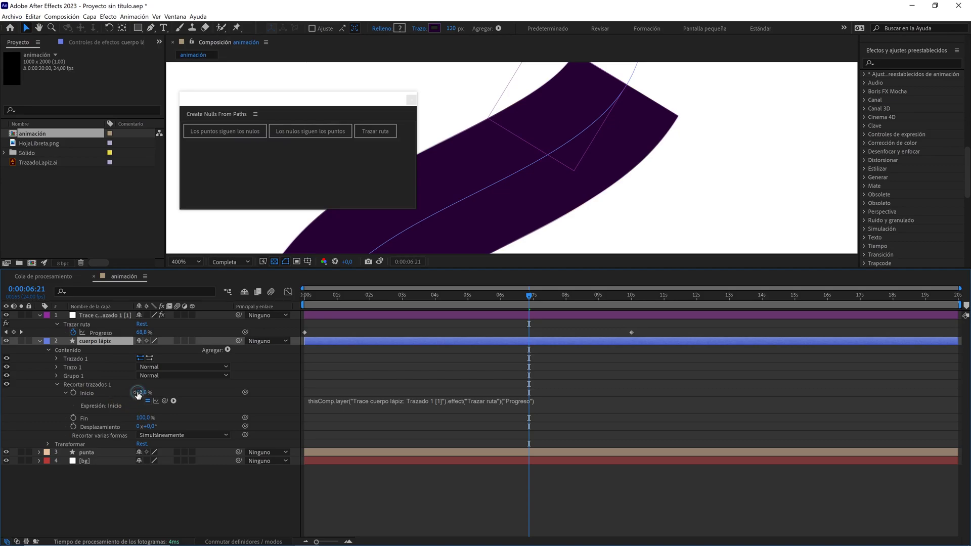
click(545, 399)
text(+value)
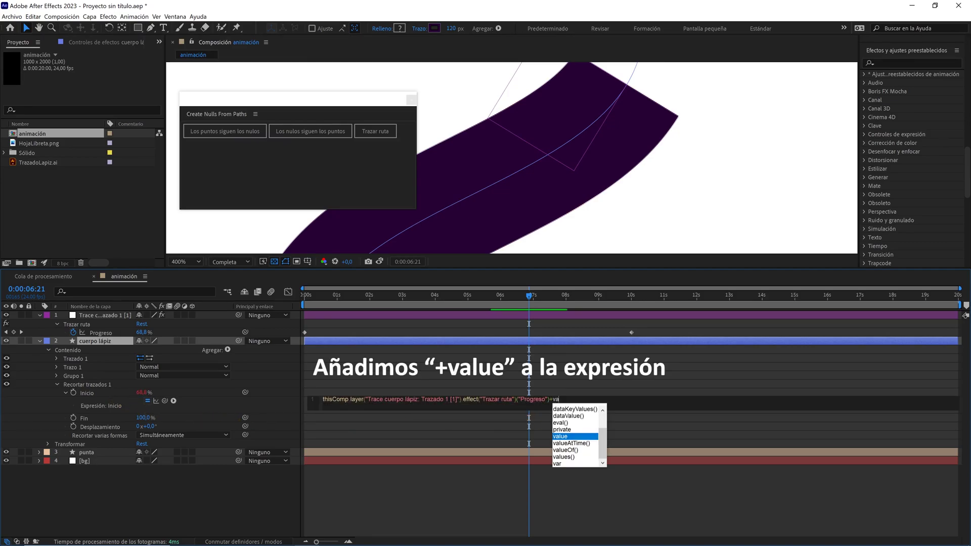
click(562, 375)
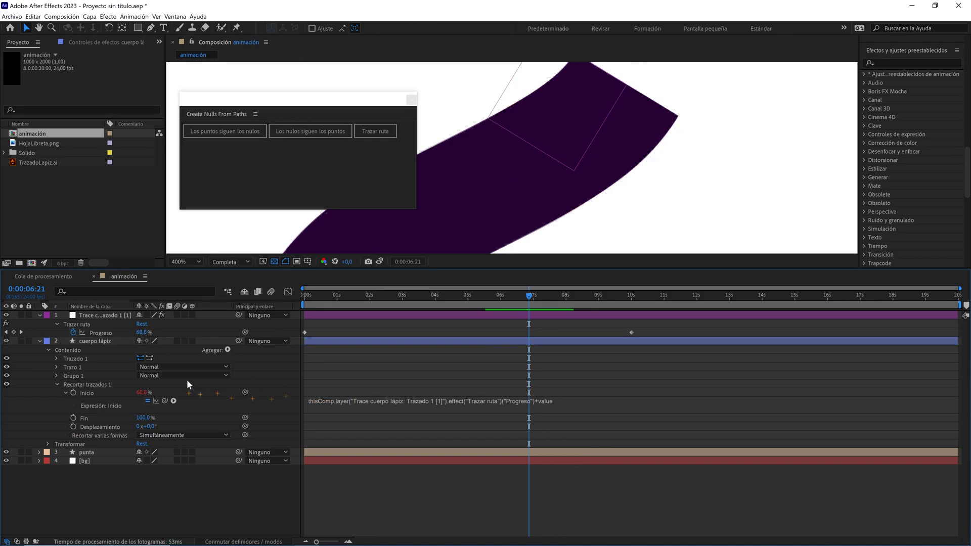
Step: Offset the body's Inicio by about 3,45 so it ends where the orange tip begins
click(144, 404)
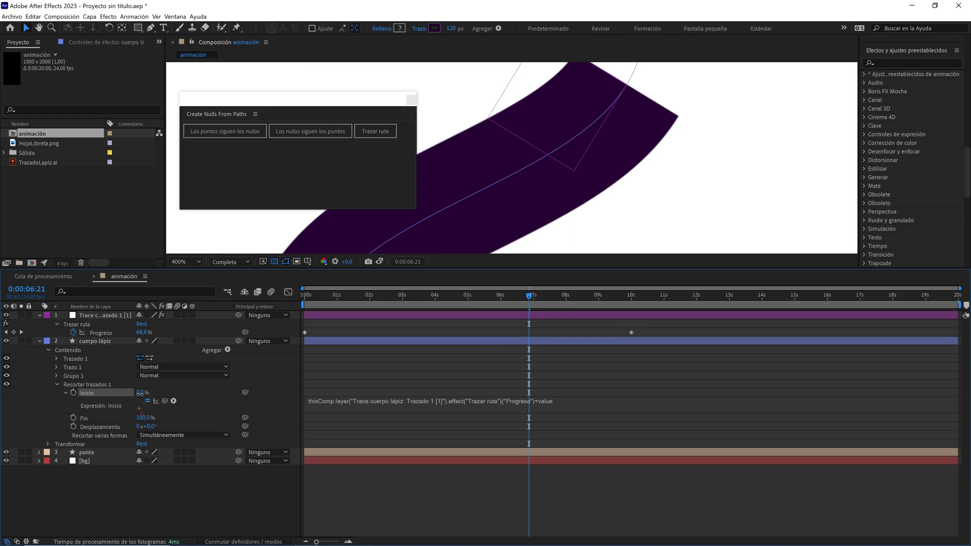
drag(141, 393, 144, 396)
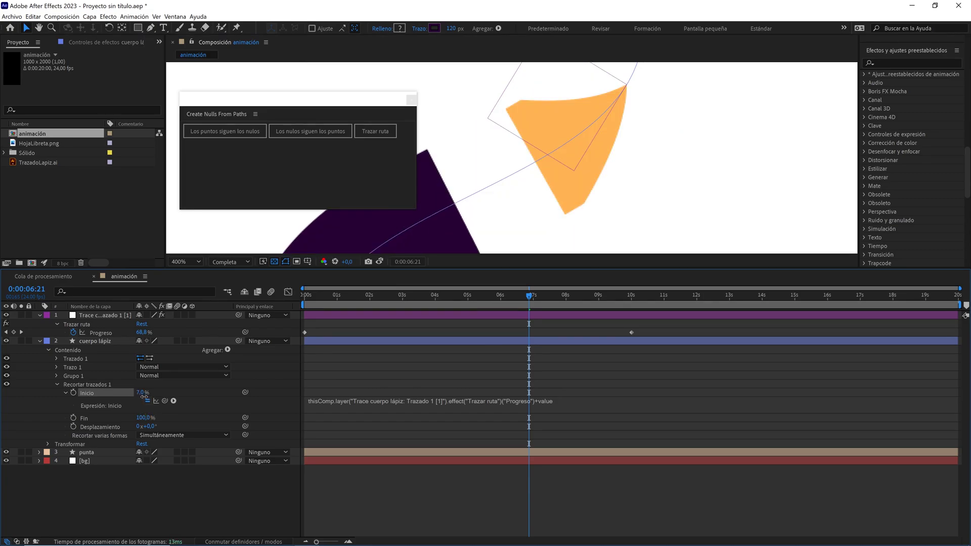
click(142, 393)
key(Up)
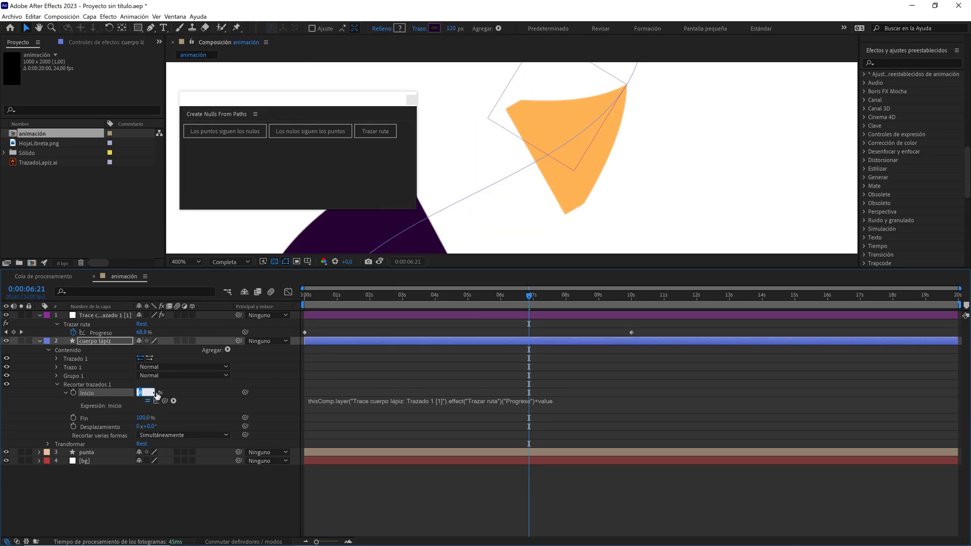
key(Down)
key(Down)
key(Down)
key(Down)
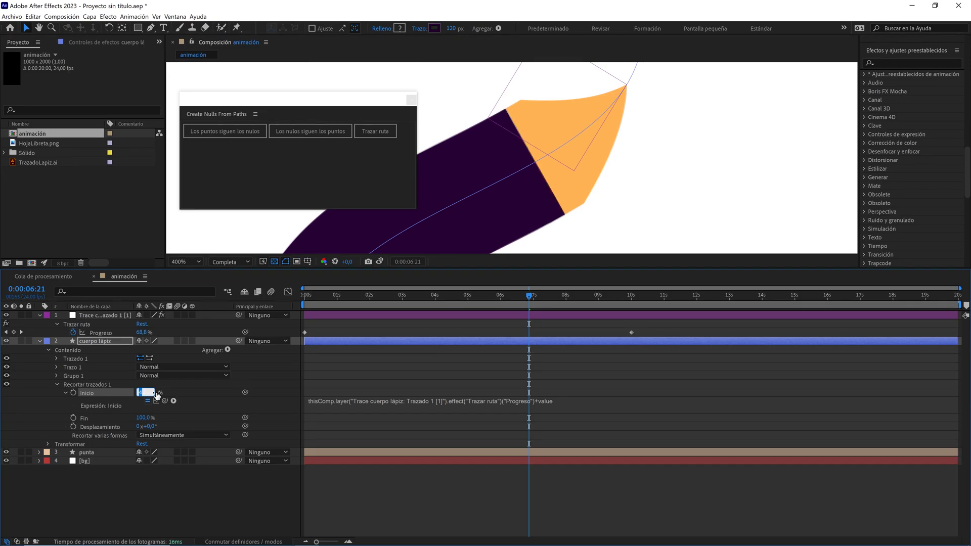
key(Down)
key(ctrl+Up)
key(ctrl+Up)
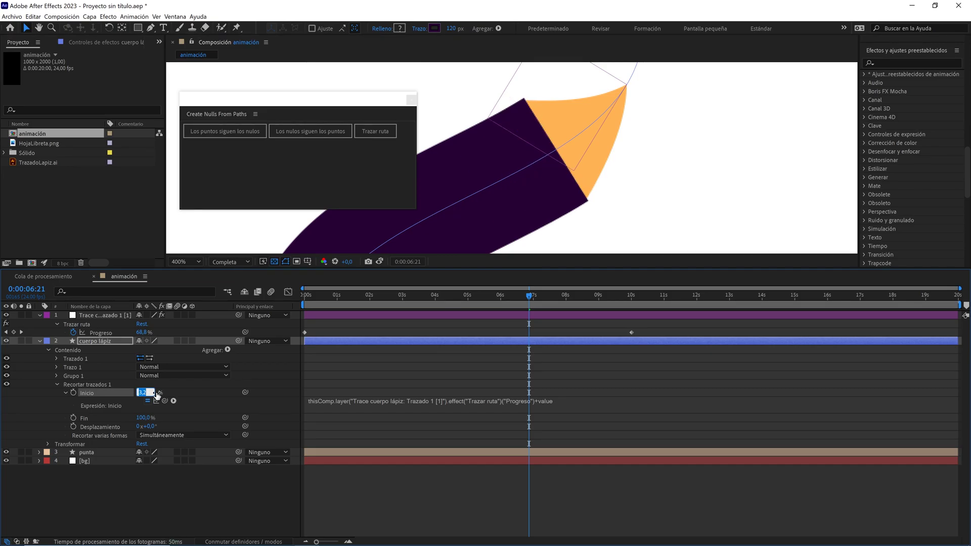
key(ctrl+Up)
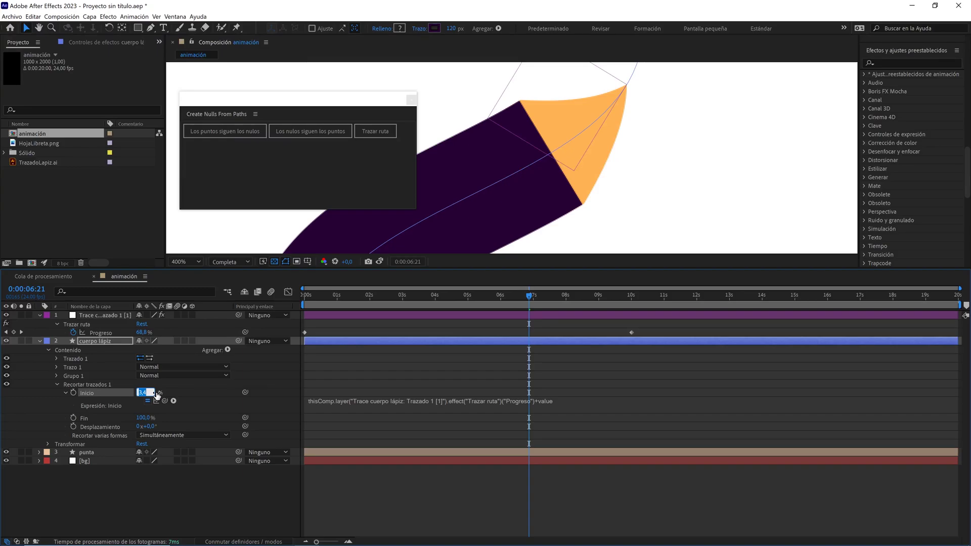
click(203, 386)
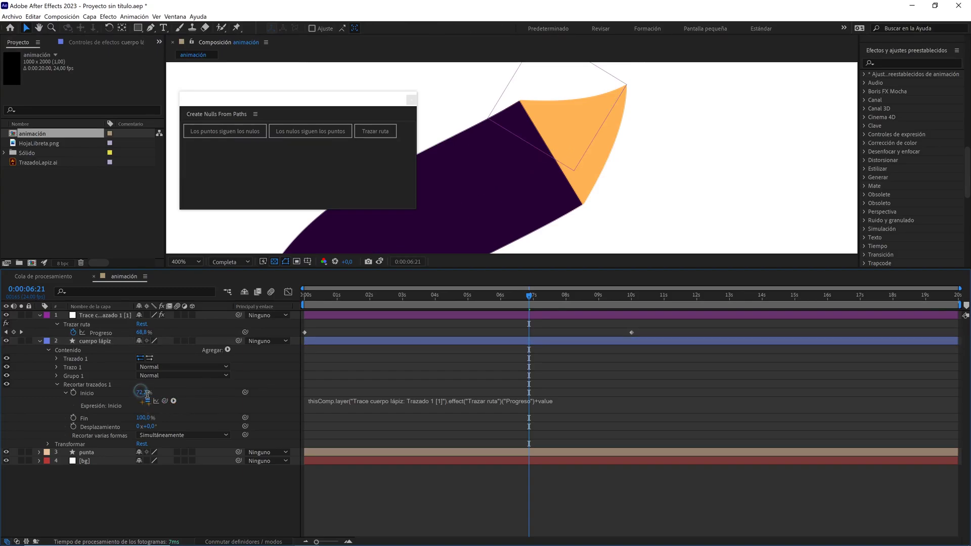
click(146, 393)
text(5)
key(Return)
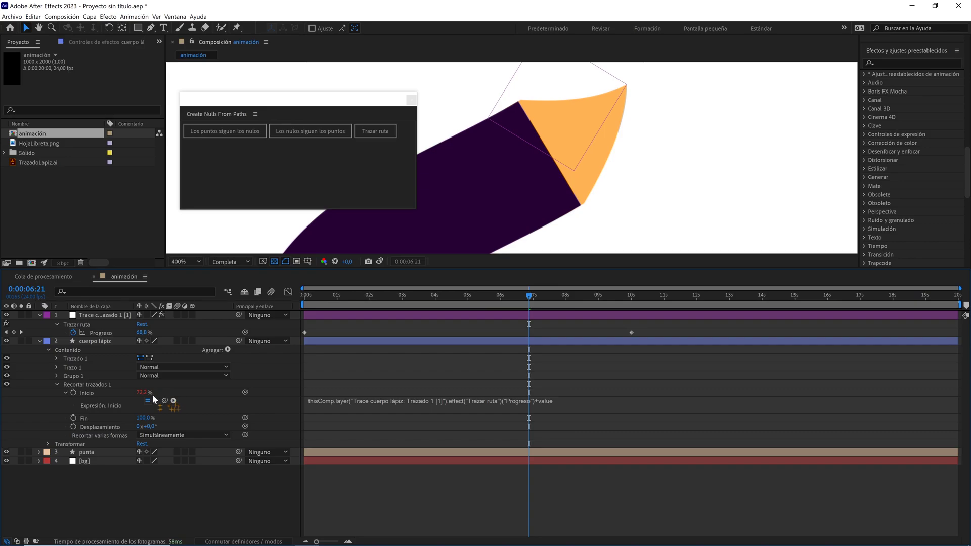
Step: Fine-tune the cuerpo lápiz Inicio offset to 3,41
click(146, 393)
drag(147, 393, 153, 393)
key(Return)
click(150, 393)
key(Return)
Step: Preview the pencil drawing along the wave, then duplicate the punta layer
scroll(553, 184, down, 1)
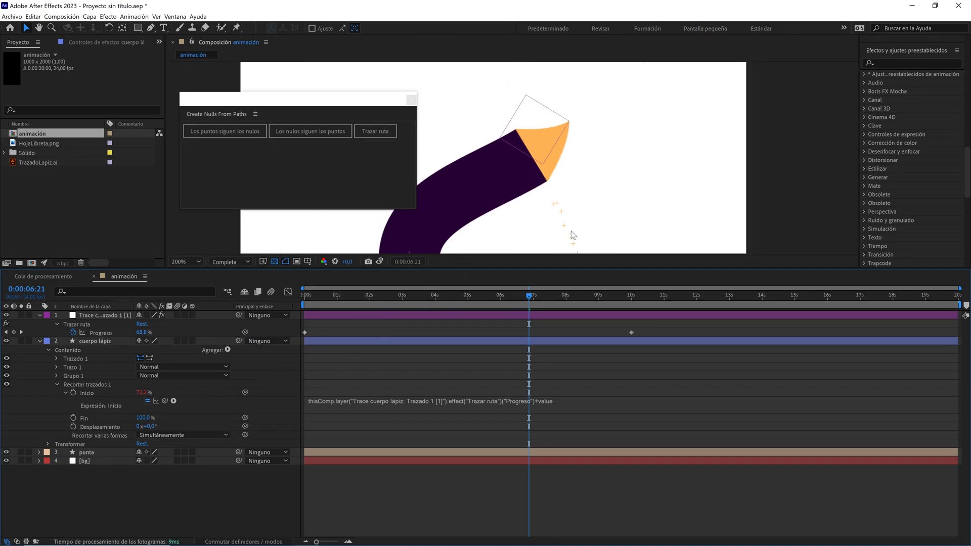
scroll(569, 210, down, 1)
key(space)
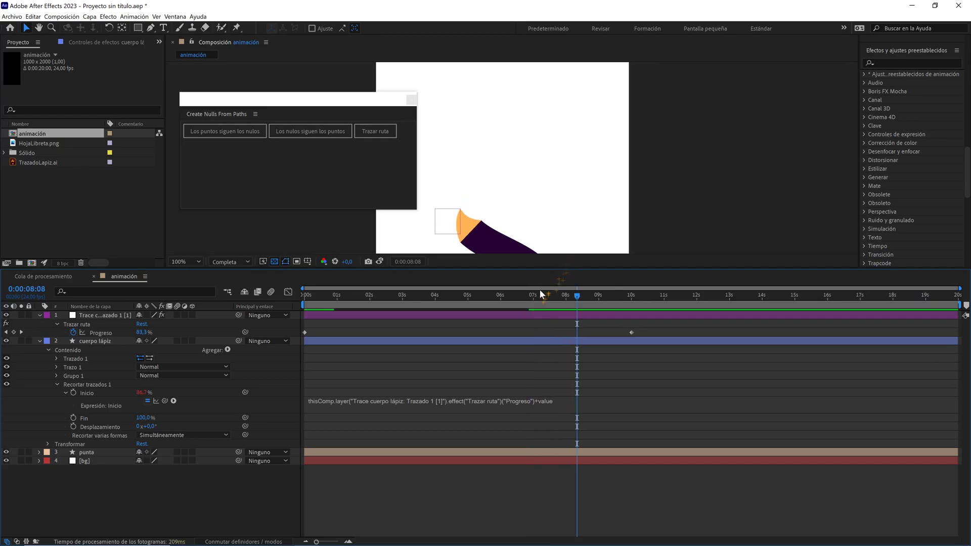
drag(539, 296, 406, 298)
click(393, 302)
scroll(504, 173, down, 1)
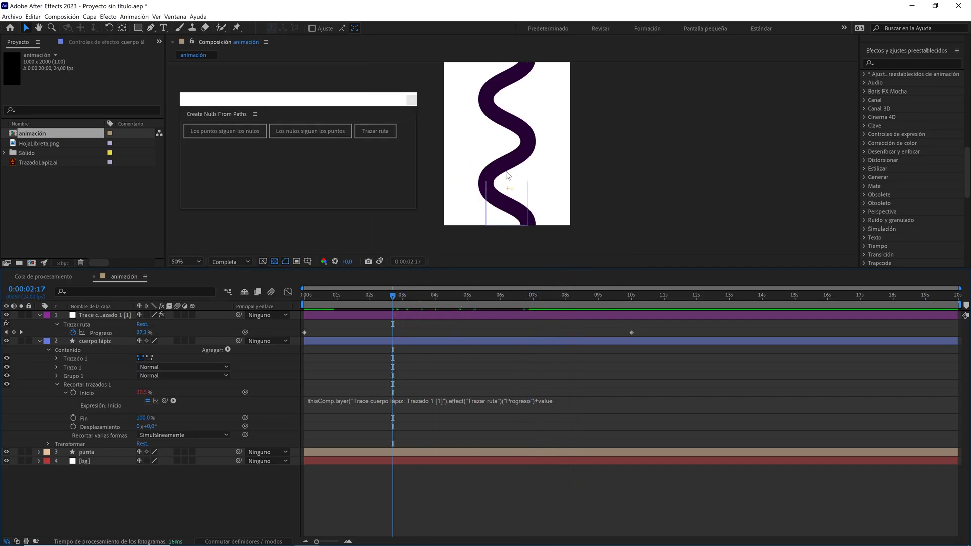
drag(512, 187, 501, 237)
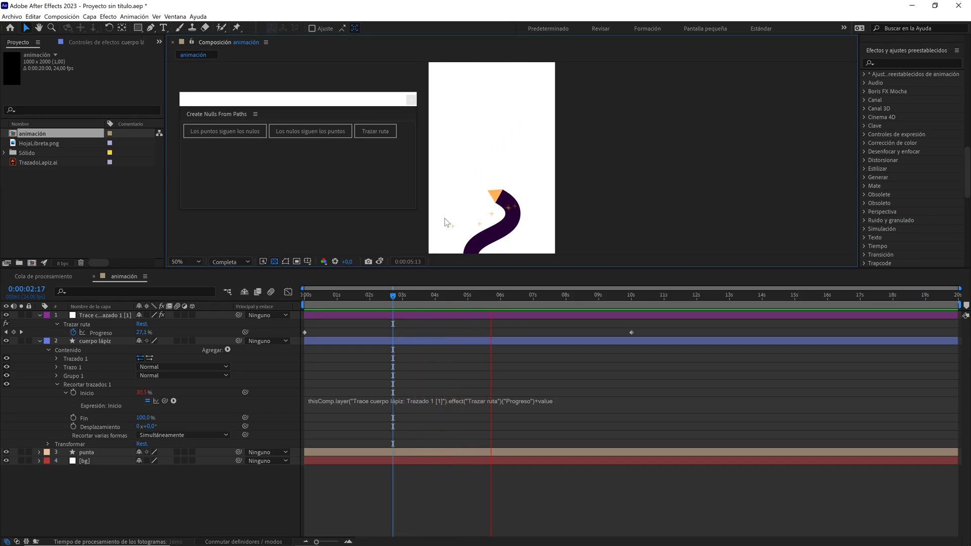
key(space)
click(102, 453)
key(ctrl+d)
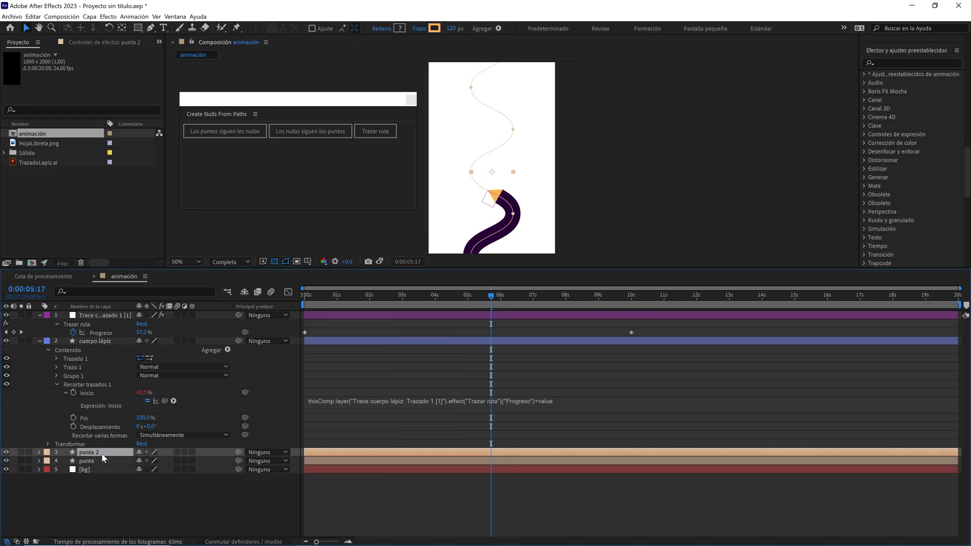
Step: Rename the duplicated tip layer to 'punta pequeña'
key(Return)
text(punta peque)
text(ña)
click(99, 483)
Step: Recolour punta pequeña's stroke to the body's dark purple 270035 and move it above cuerpo lápiz
click(99, 453)
scroll(492, 210, up, 2)
scroll(491, 209, up, 2)
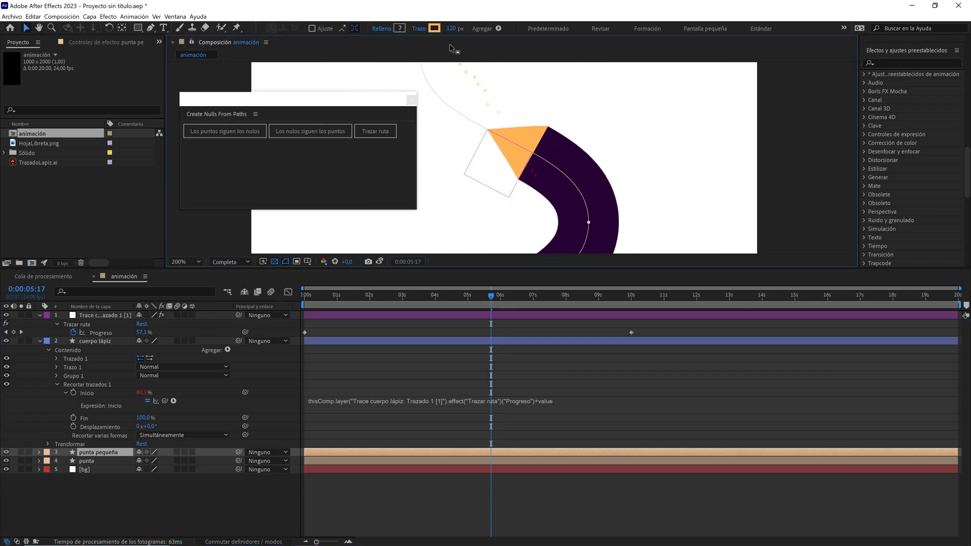
click(435, 29)
click(388, 175)
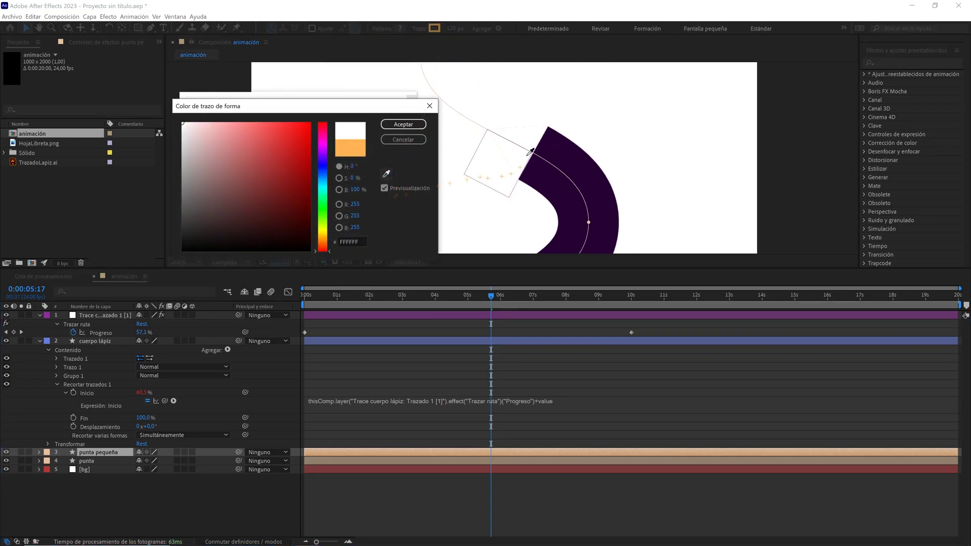
click(551, 152)
click(403, 125)
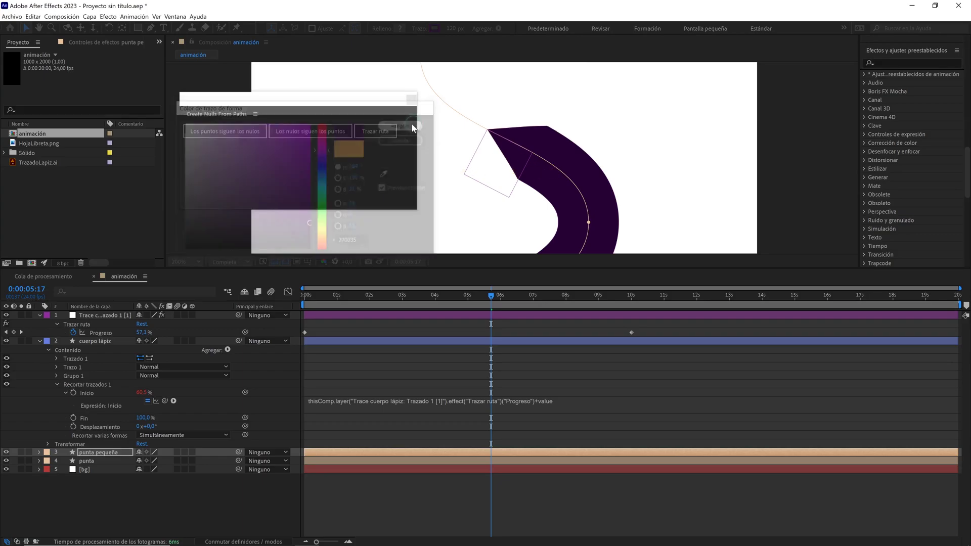
drag(117, 450, 125, 338)
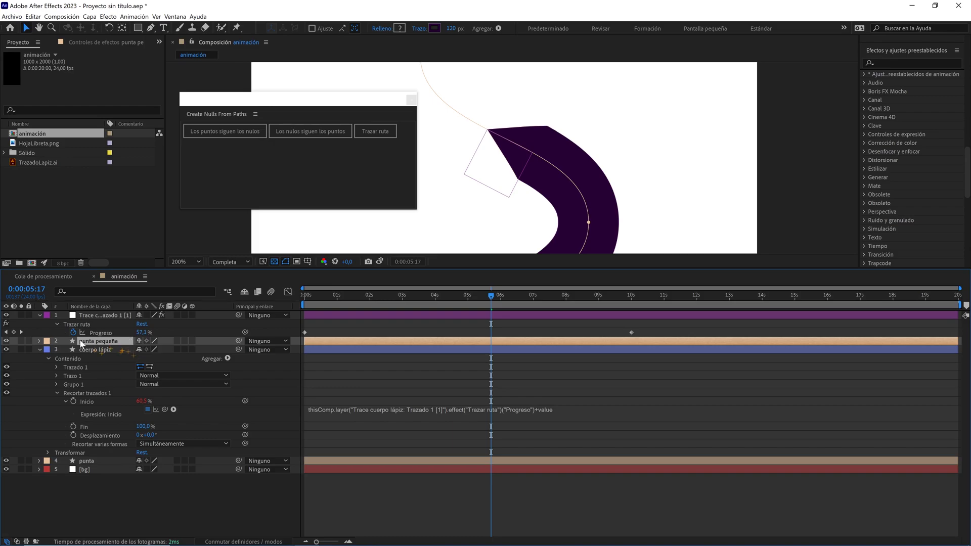
Step: Expand punta pequeña's Recortar trazados 1 and set its Fin to 58,2%, leaving a tiny dark point
click(39, 341)
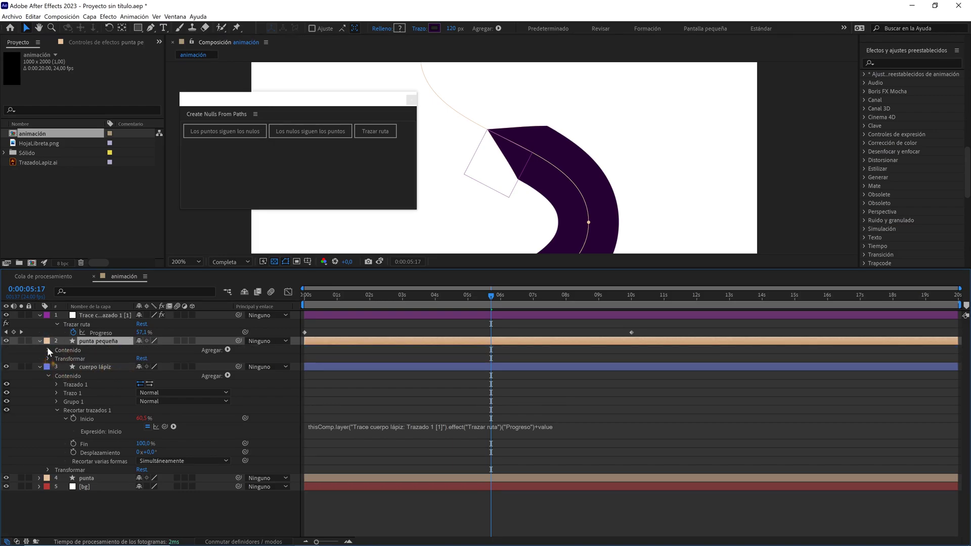
click(48, 350)
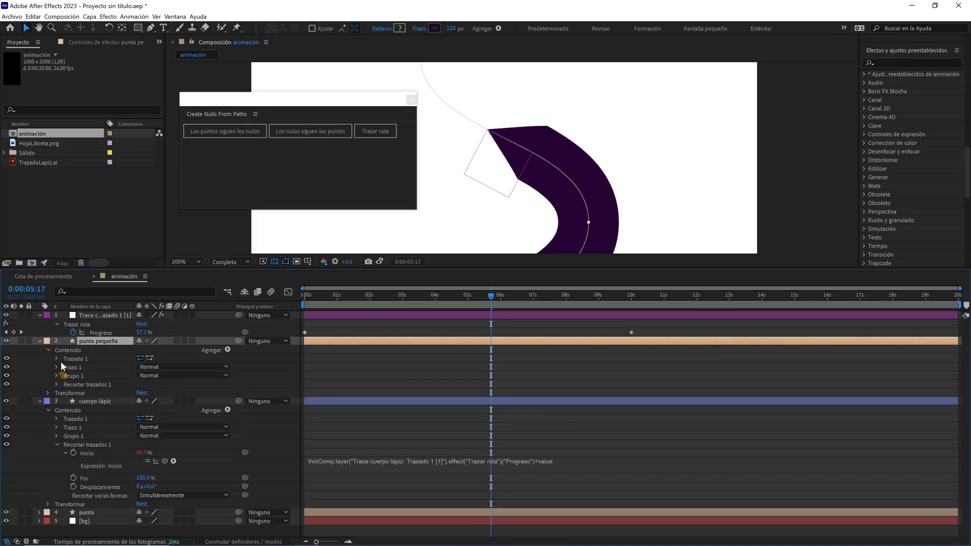
click(56, 385)
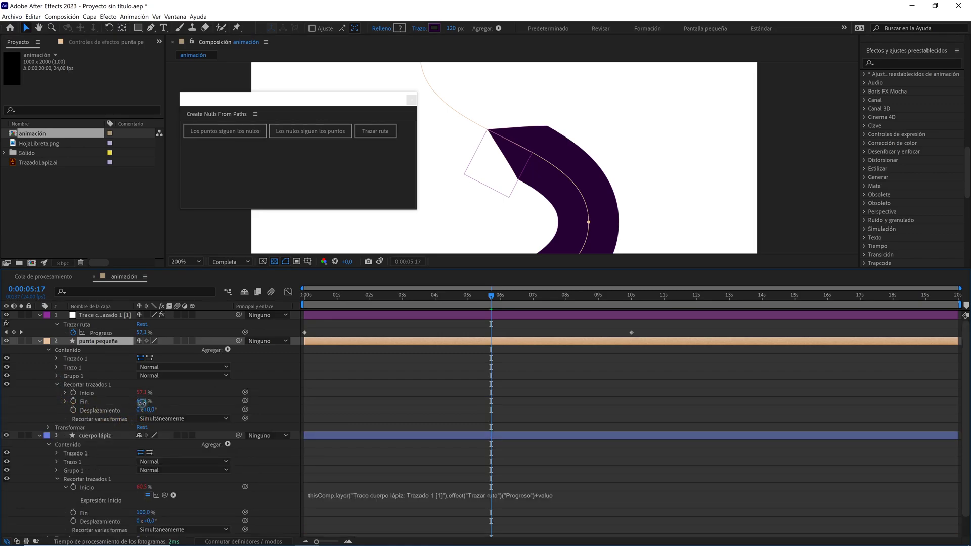
drag(139, 405, 141, 402)
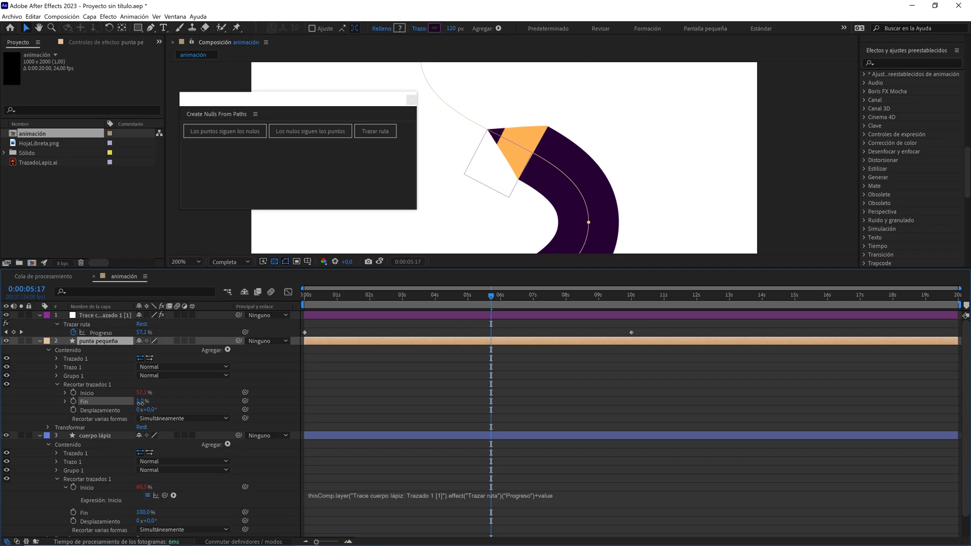
click(141, 402)
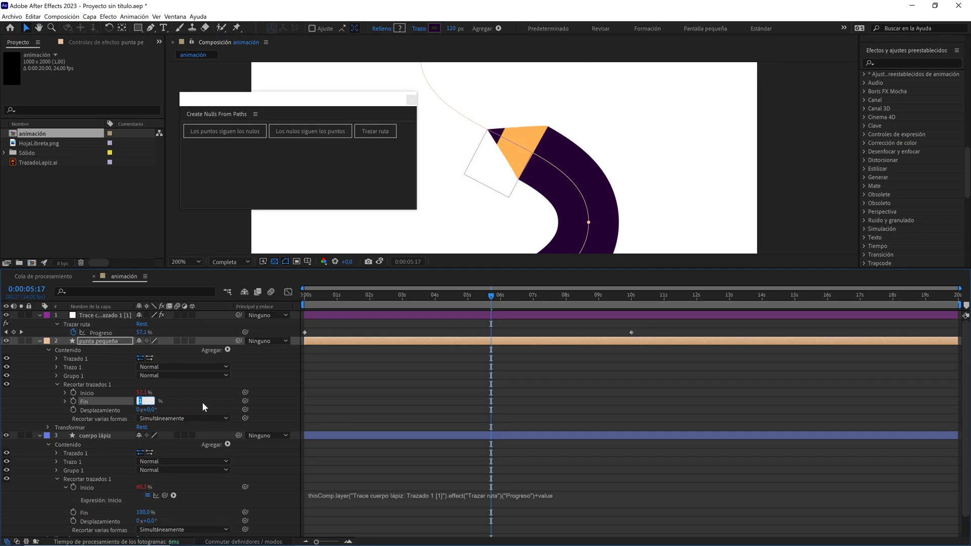
text(1,4)
key(ctrl+Down)
key(ctrl+Down)
key(ctrl+Down)
key(Return)
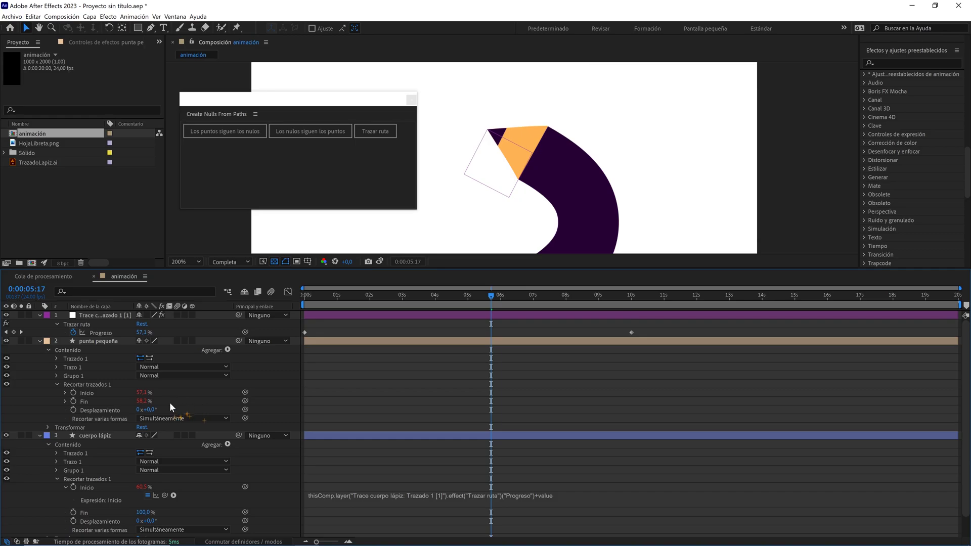
key(comma)
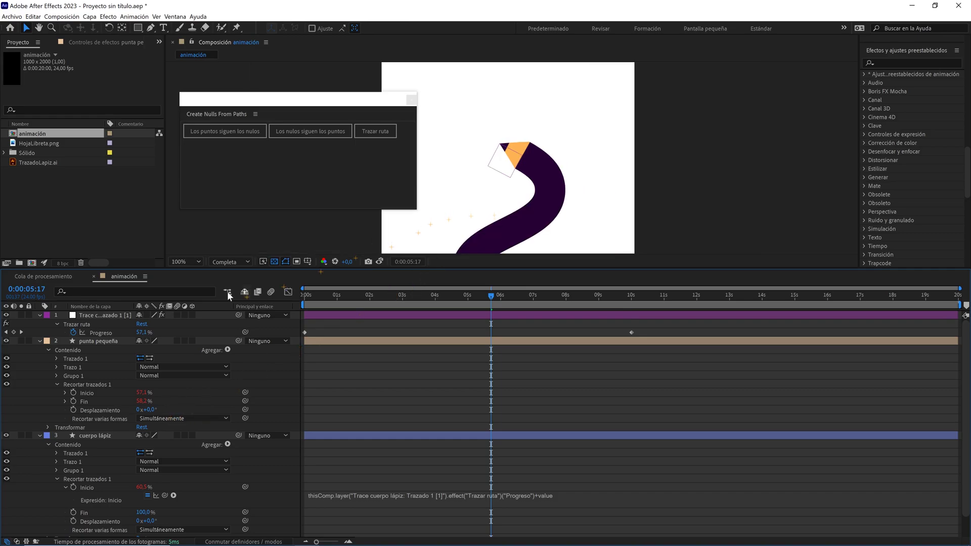
Step: Collapse all layer properties, fit the viewer, and drop preview resolution to Tercio
key(ctrl+a)
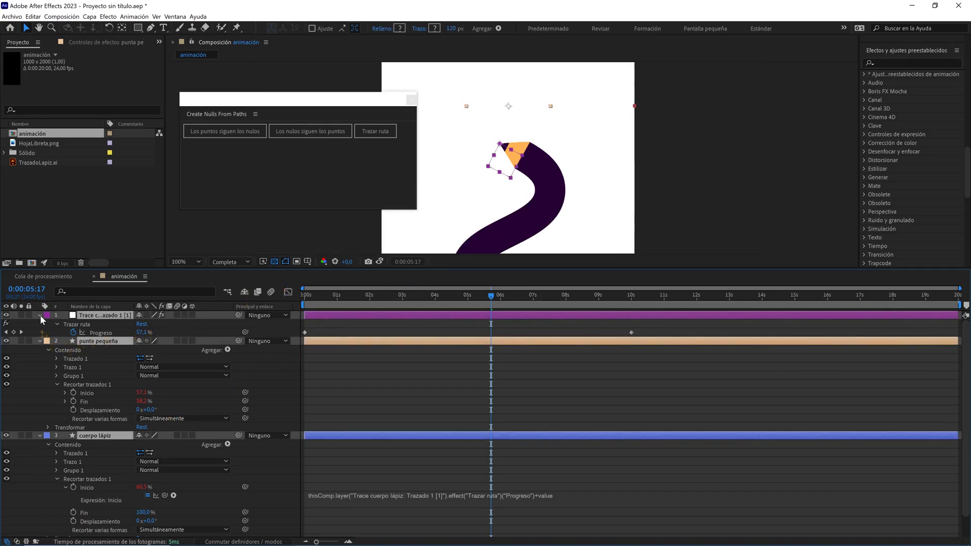
click(40, 315)
click(190, 384)
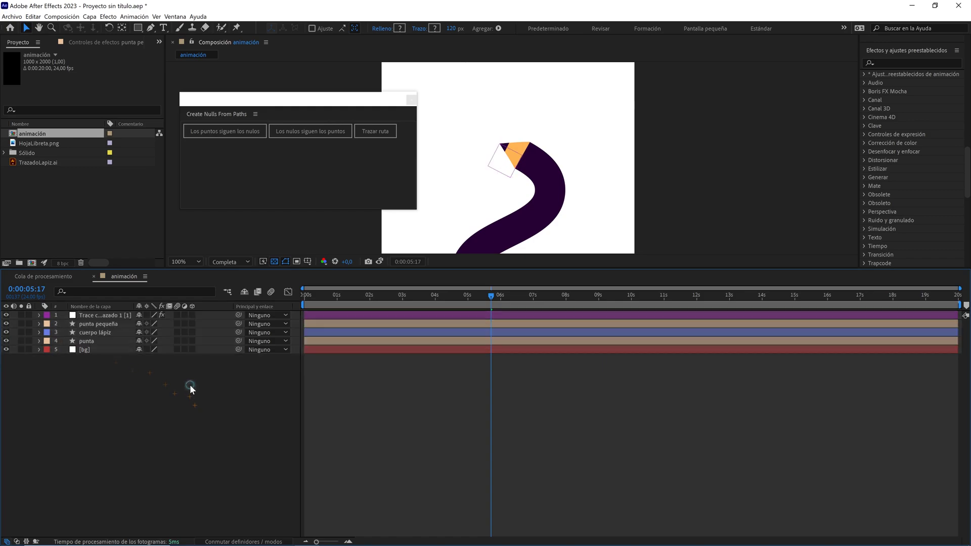
click(196, 262)
click(196, 276)
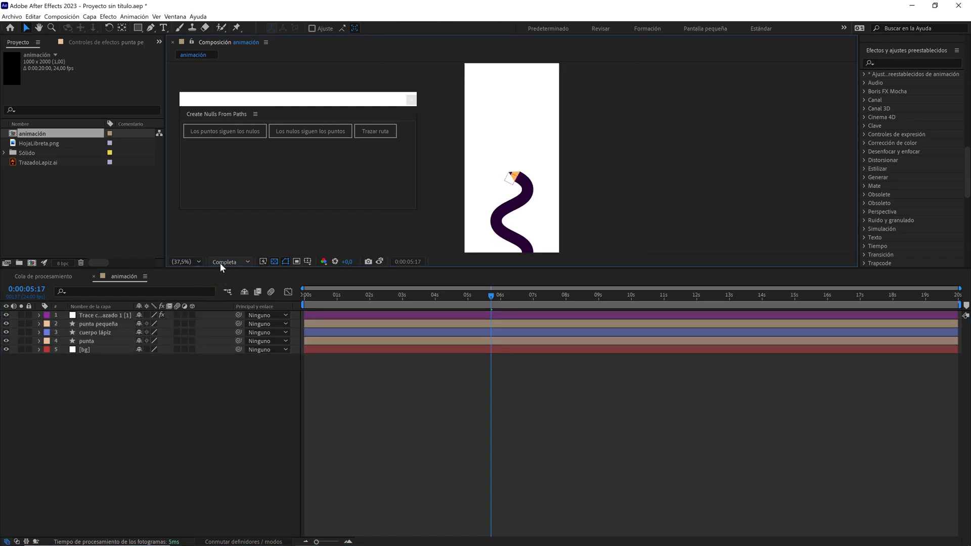
click(220, 263)
click(230, 305)
Step: Preview the pencil animation from near the start, then restore Completa resolution
drag(254, 268, 254, 365)
click(325, 392)
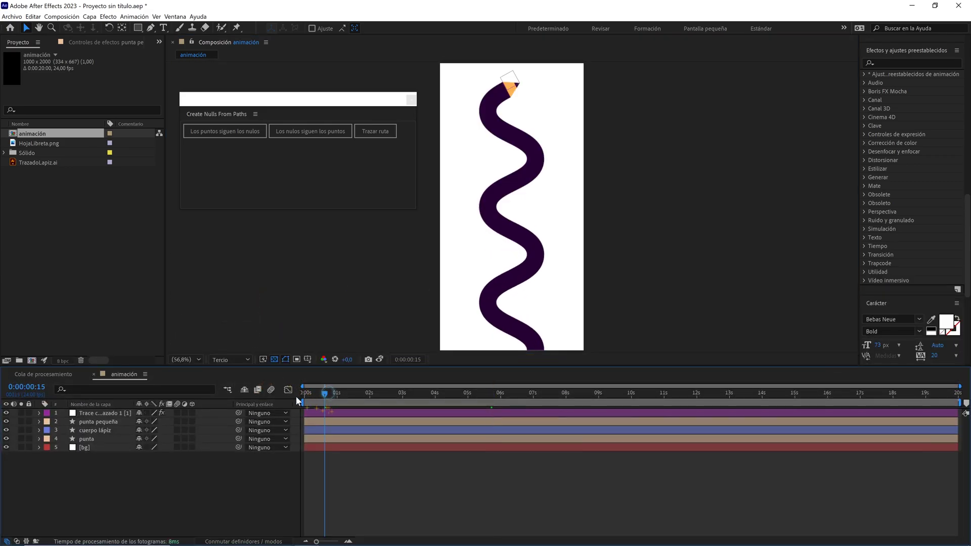
key(space)
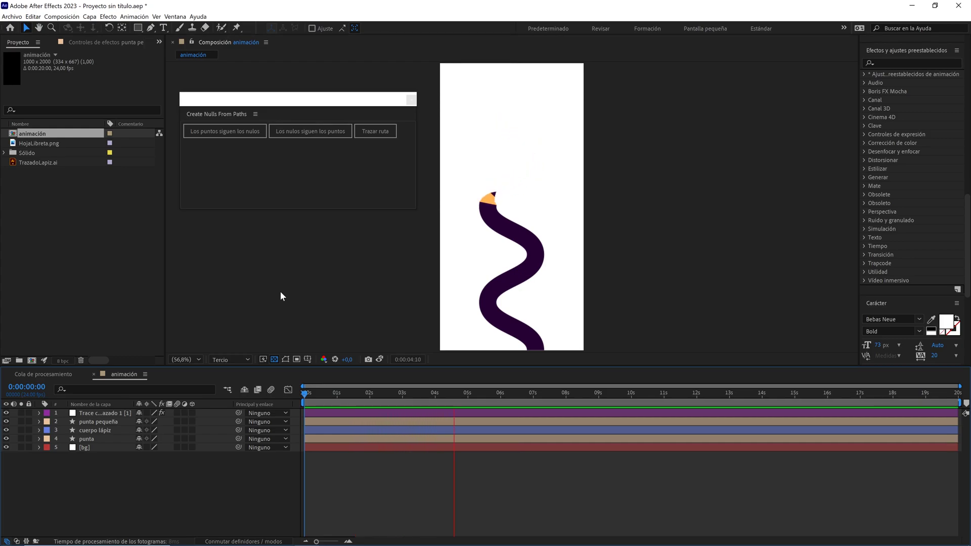
drag(389, 393, 338, 392)
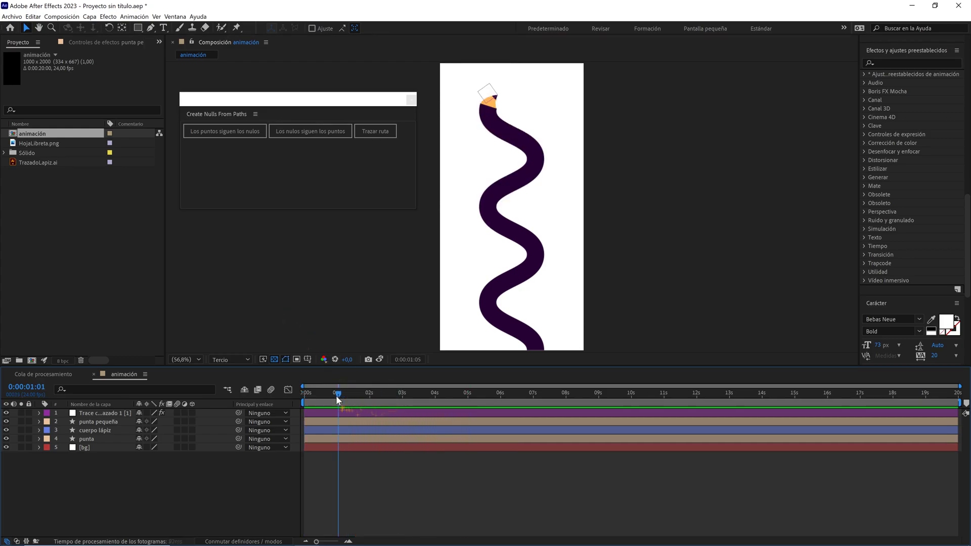
click(218, 359)
click(231, 380)
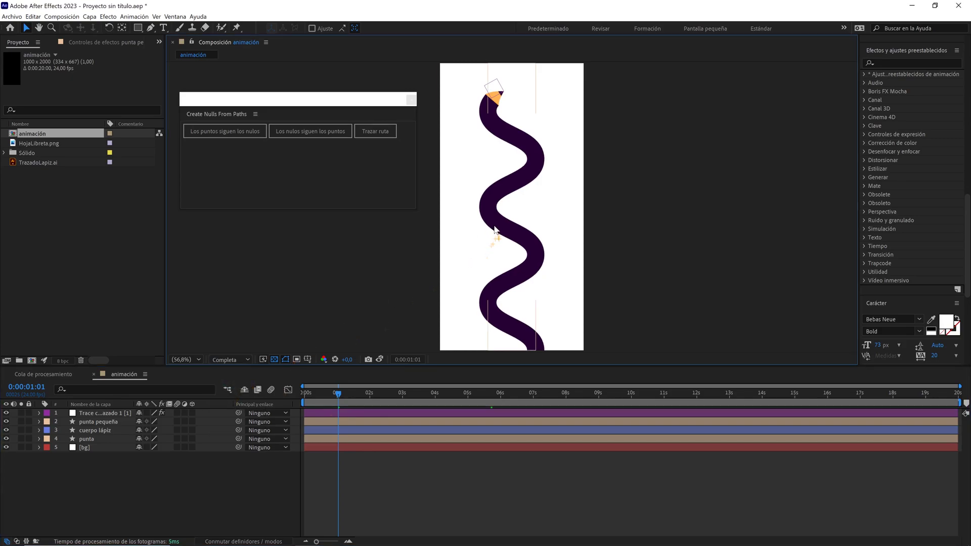
scroll(494, 233, down, 2)
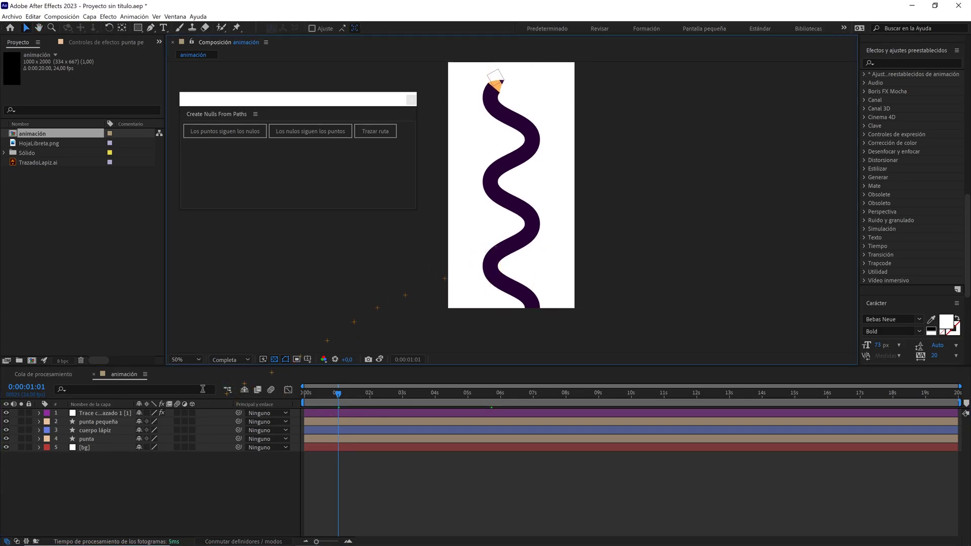
Step: Duplicate cuerpo lápiz and rename the copy 'trazo lápiz'
click(104, 430)
key(ctrl+d)
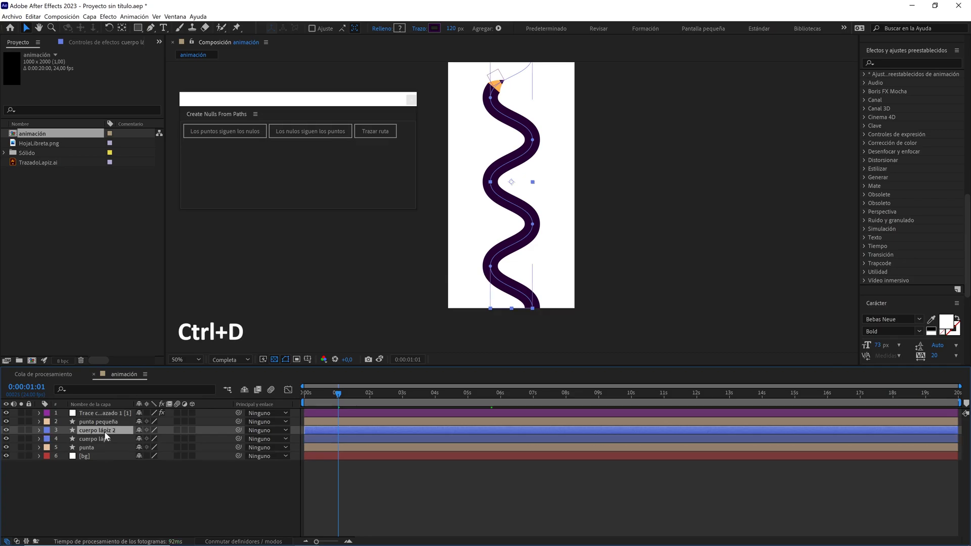
text(tr)
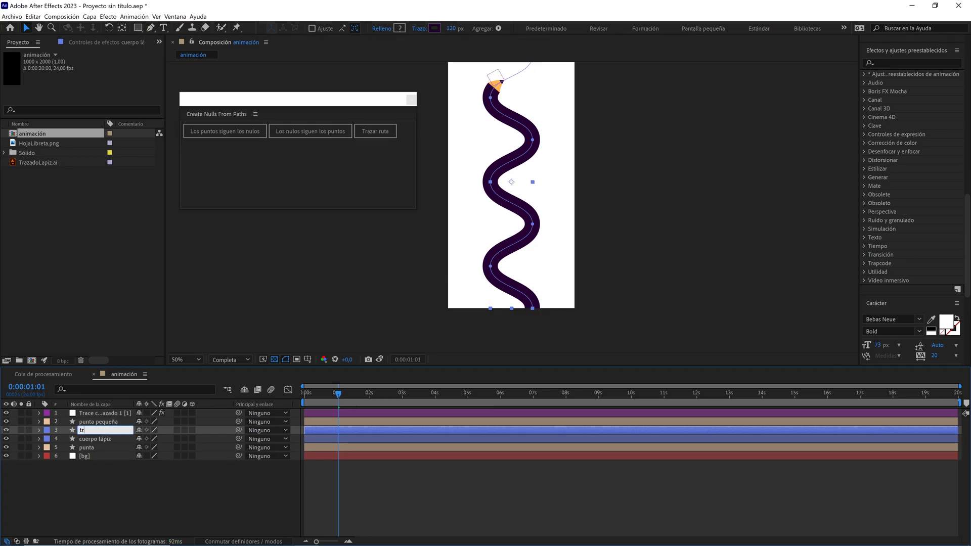
text(azo lápiz)
click(131, 493)
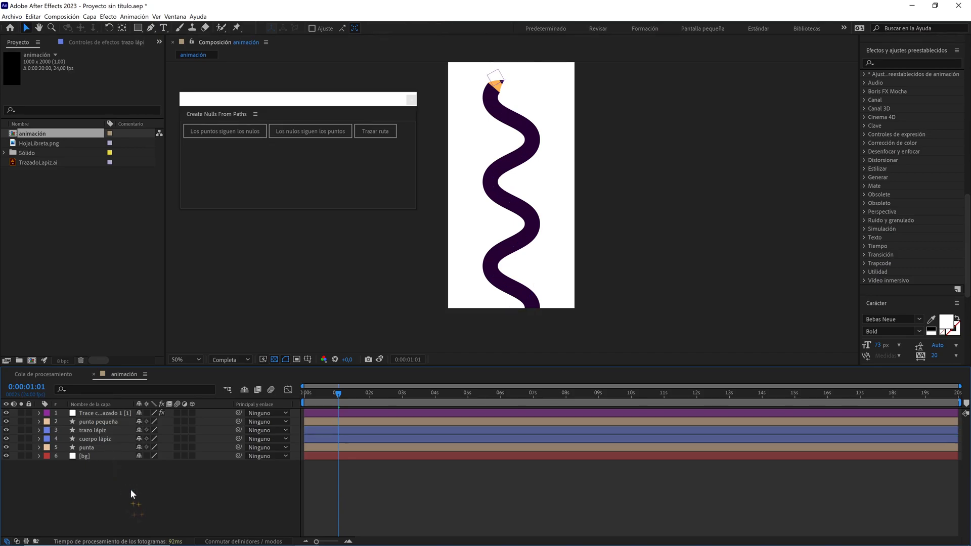
Step: Solo trazo lápiz and set its stroke width to 5 px
click(107, 431)
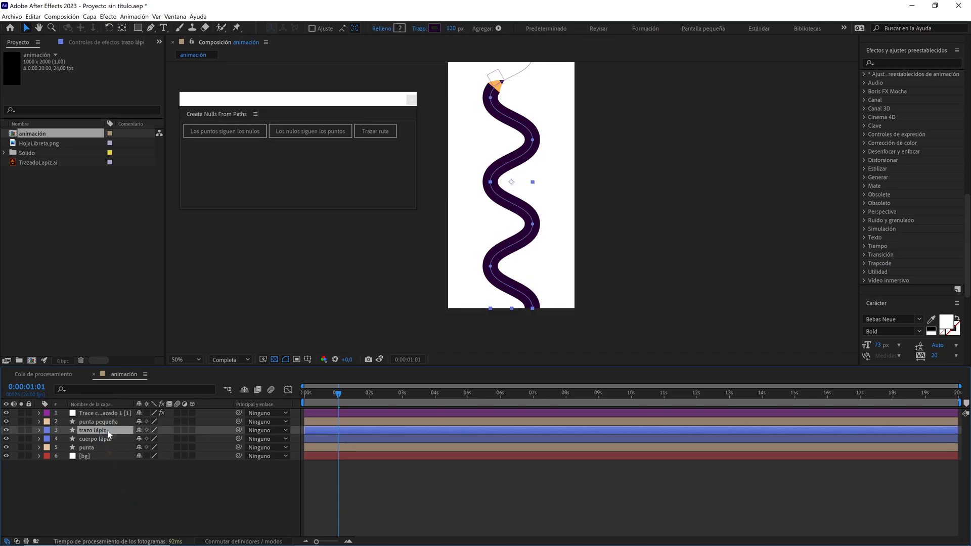
click(21, 430)
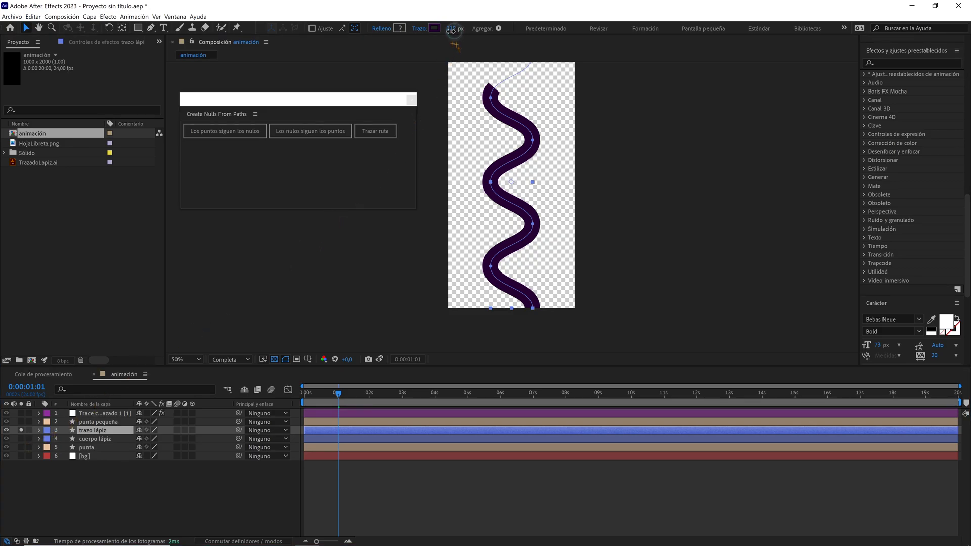
drag(450, 28, 444, 36)
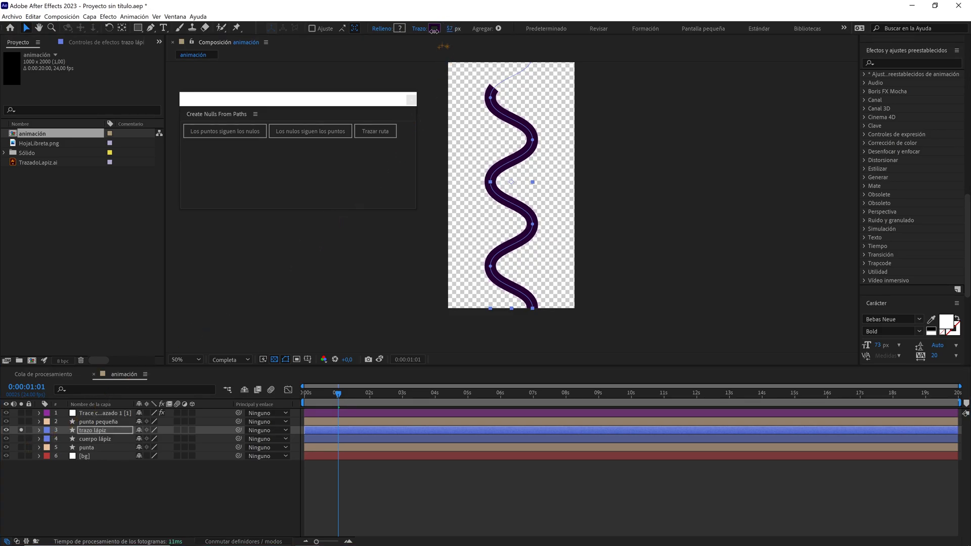
click(453, 28)
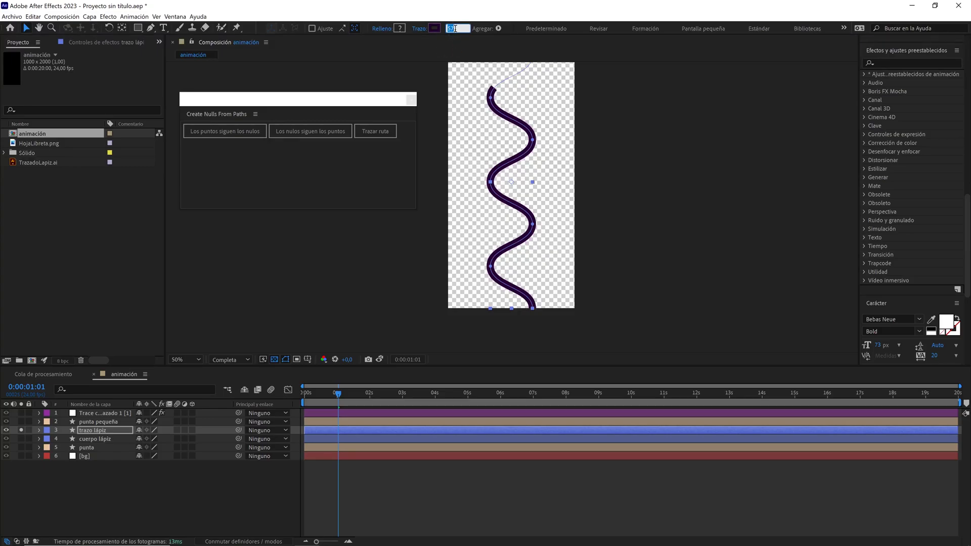
text(5)
key(Return)
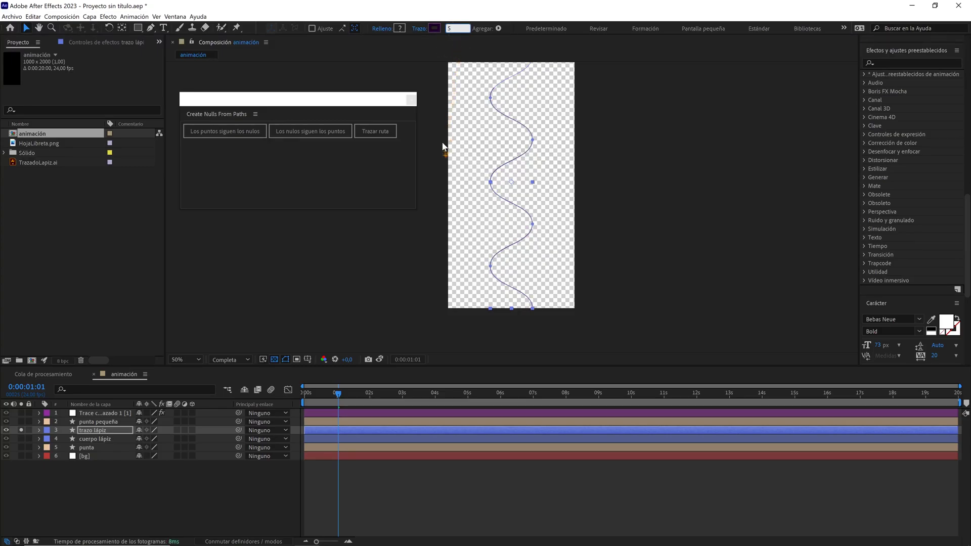
click(236, 480)
click(111, 428)
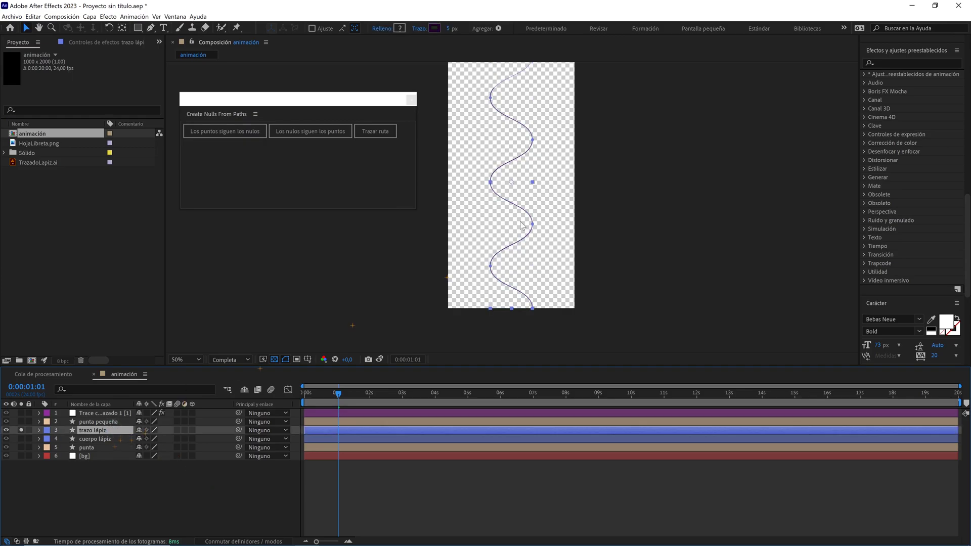
key(period)
key(period)
Step: Remove the expression on trazo lápiz's Recortar trazados Inicio and set it to 0 %
drag(579, 185, 525, 252)
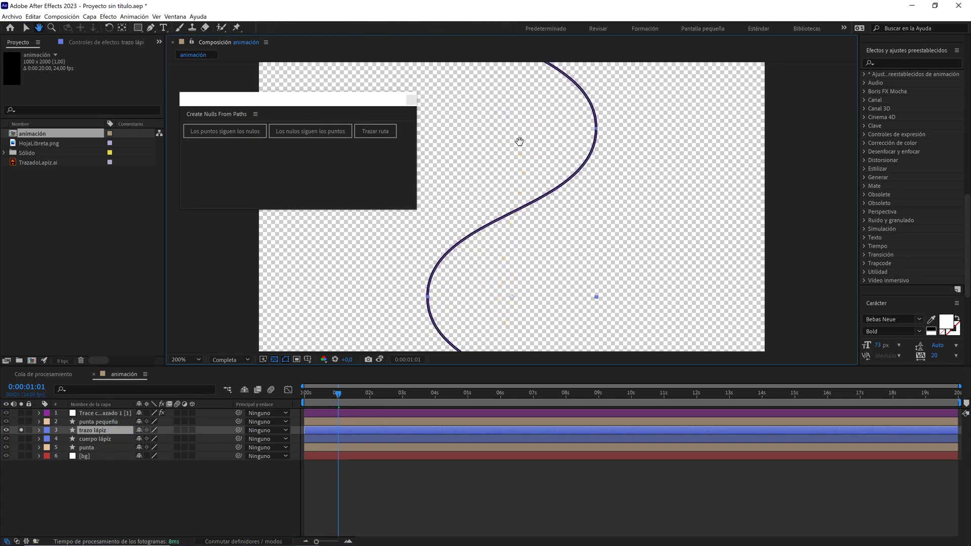
key(v)
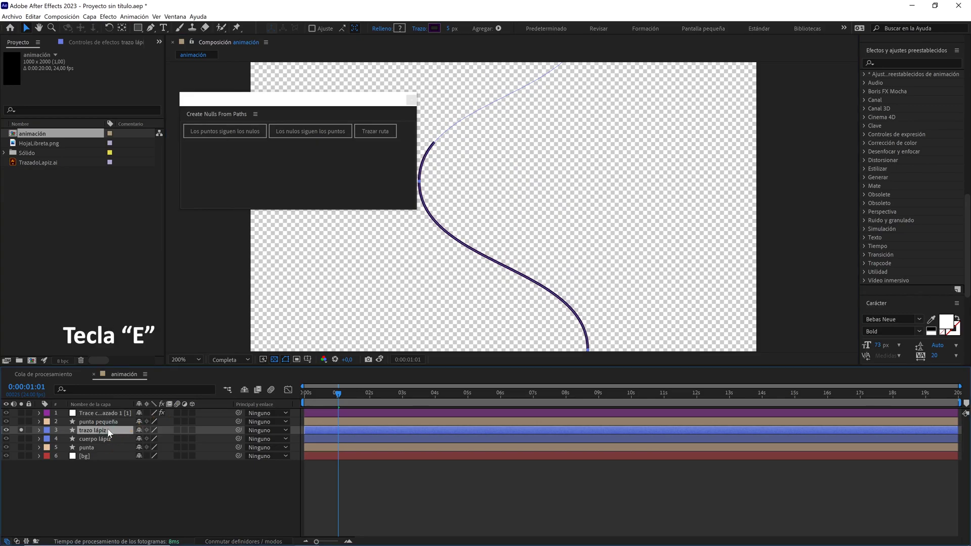
key(e)
key(e)
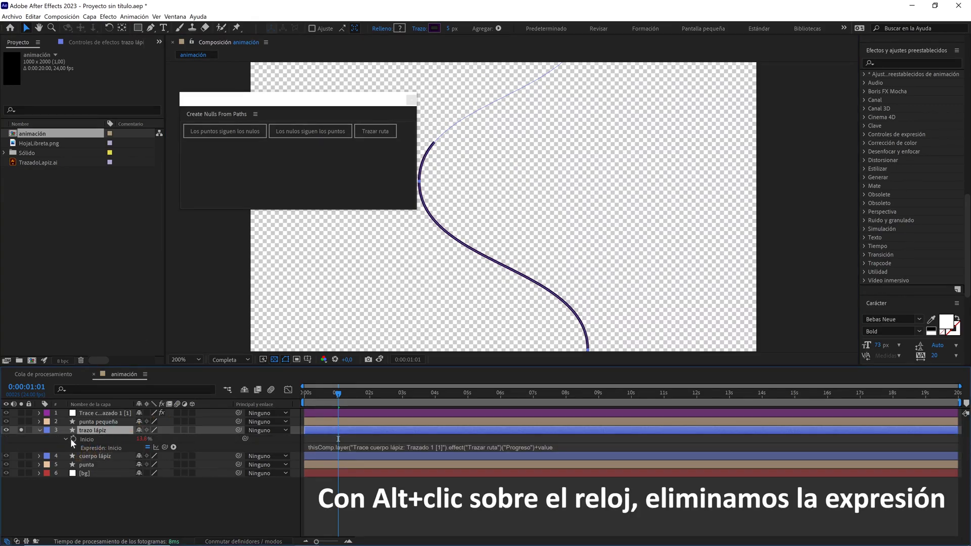
alt+click(73, 439)
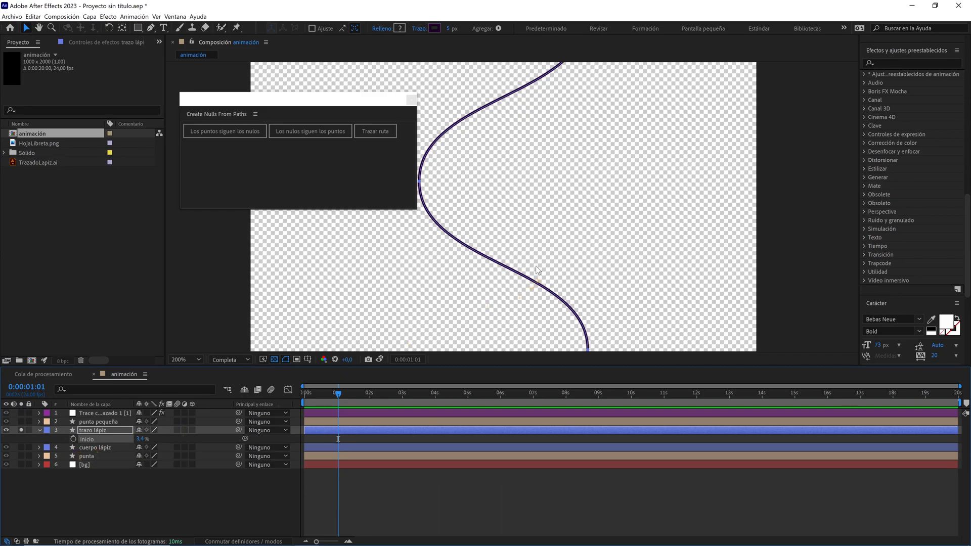
scroll(537, 271, down, 2)
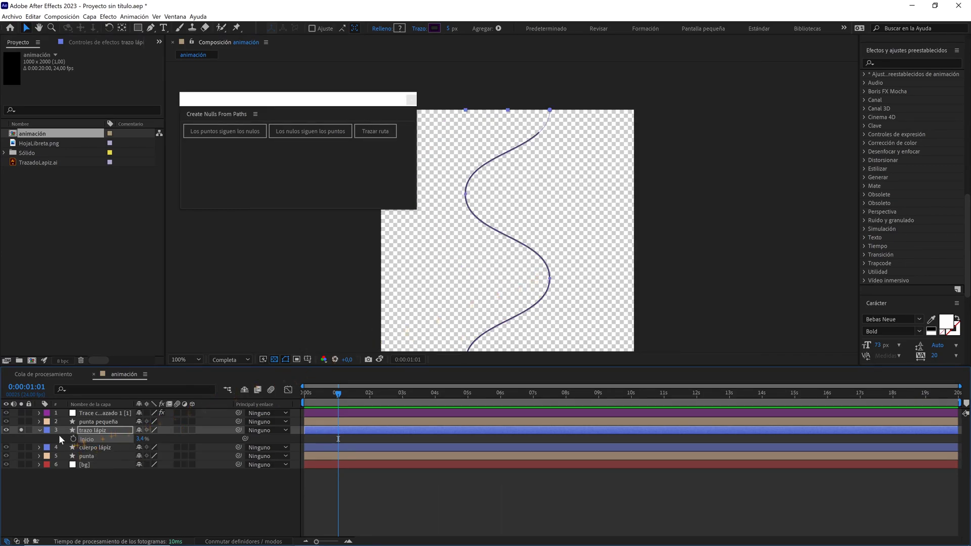
click(40, 430)
click(40, 429)
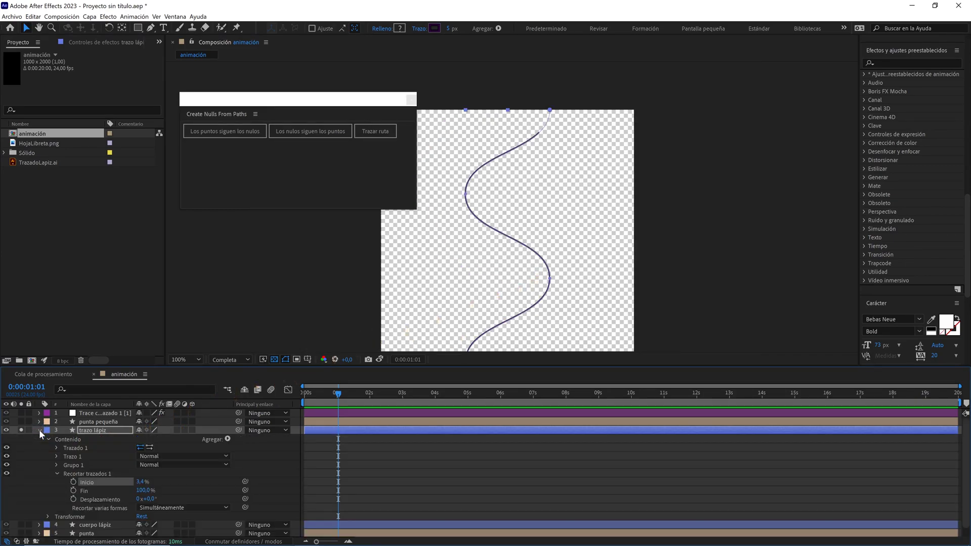
click(143, 482)
text(0)
click(208, 472)
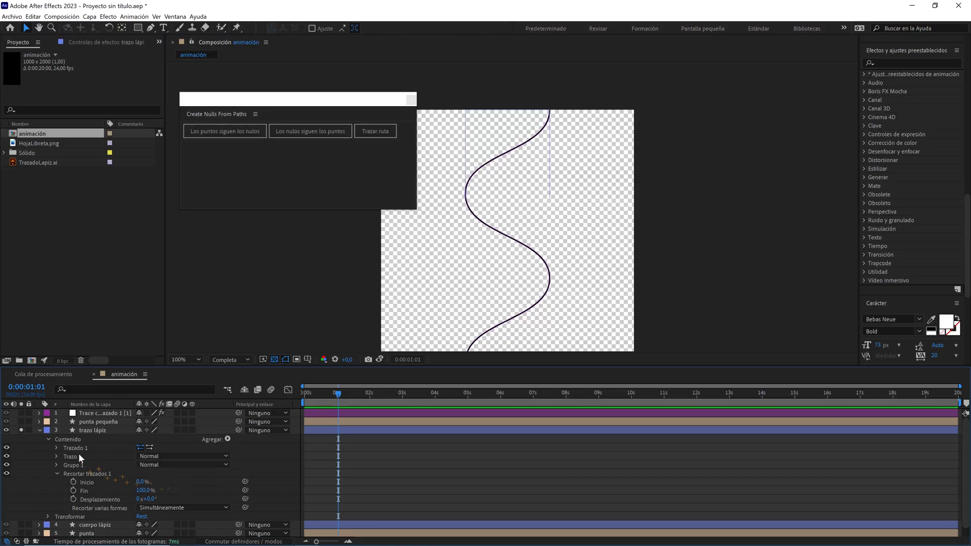
click(39, 430)
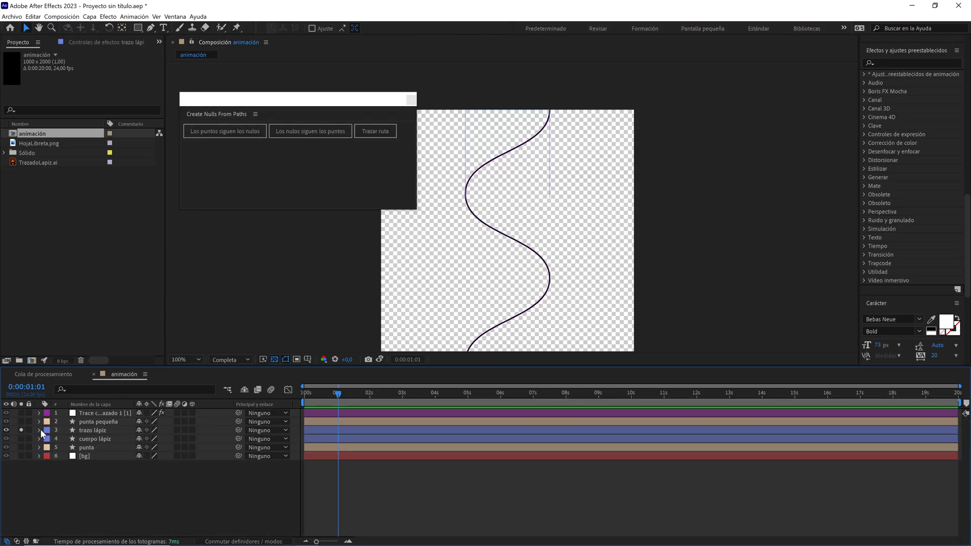
Step: Un-solo trazo lápiz and preview the full pencil animation
click(21, 429)
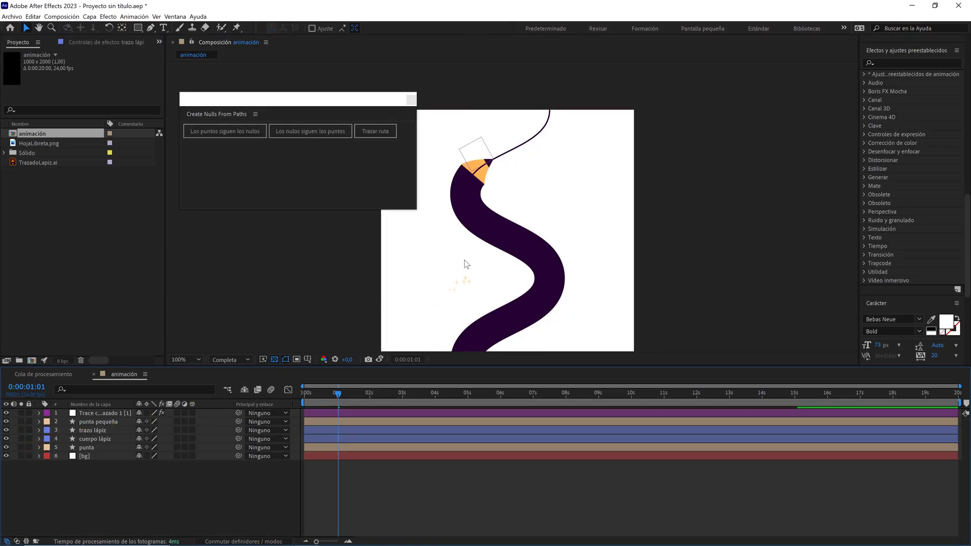
scroll(465, 259, down, 1)
key(space)
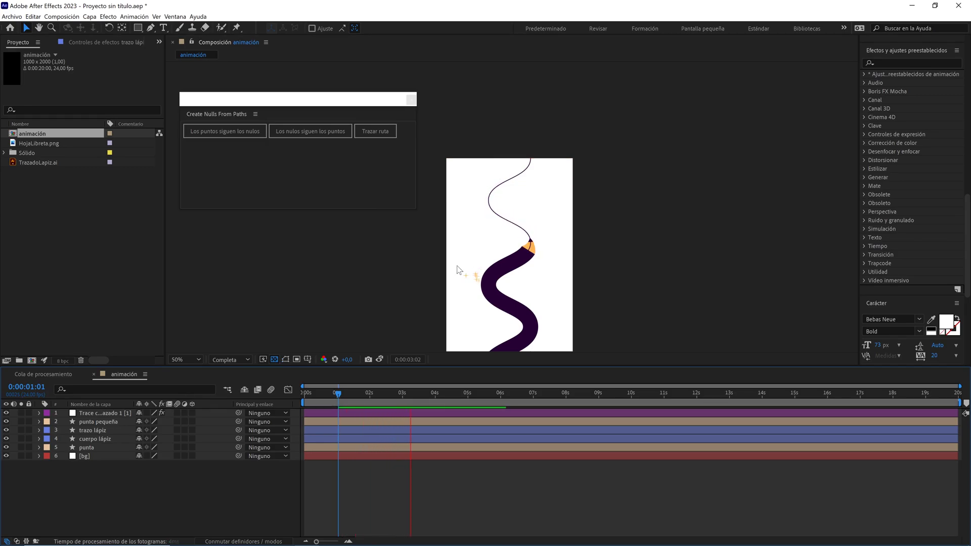
key(space)
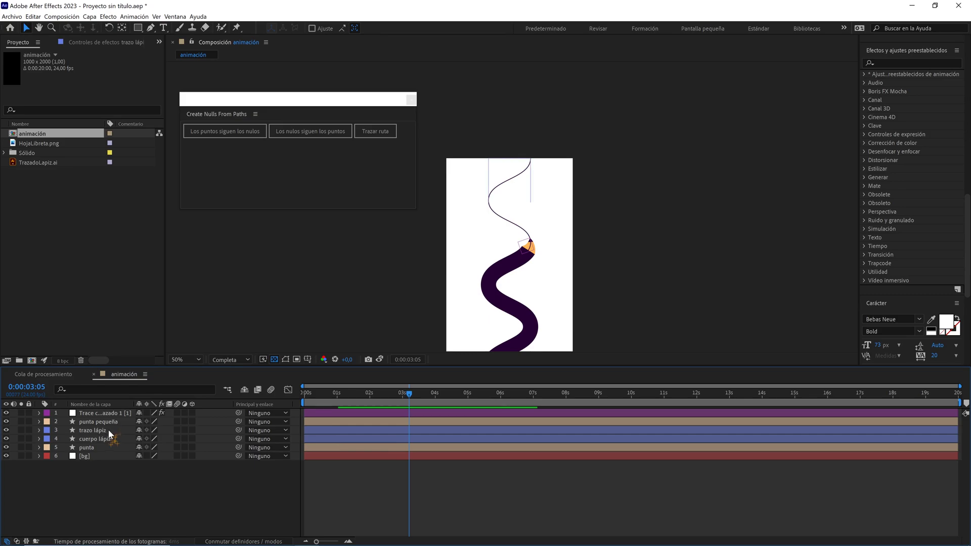
Step: Give trazo lápiz the Naranja label and move it down to just above [bg]
click(89, 429)
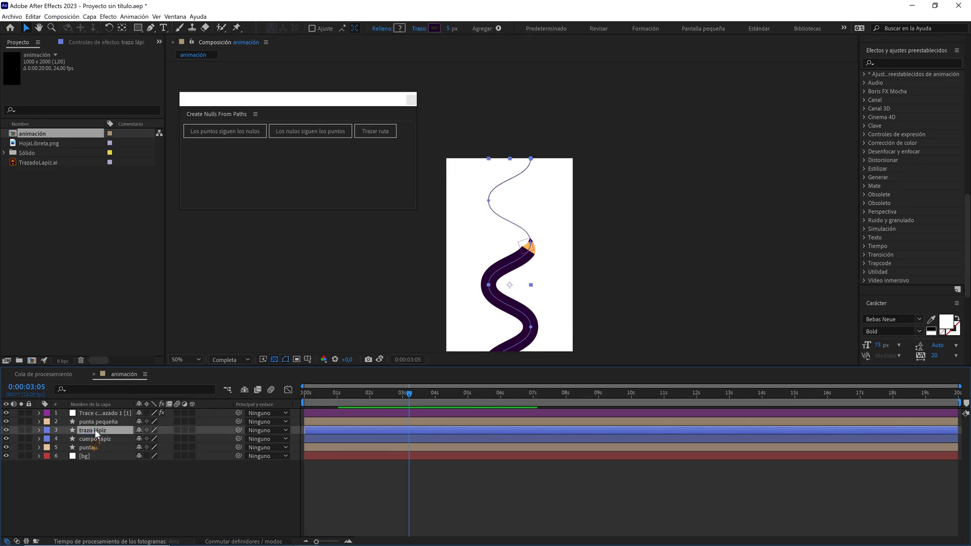
click(45, 431)
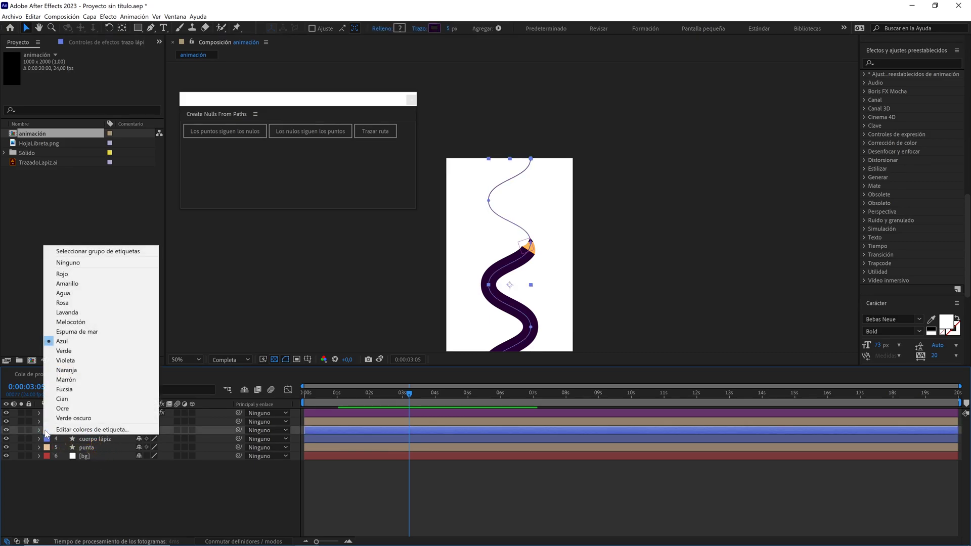
click(71, 373)
drag(84, 433, 98, 451)
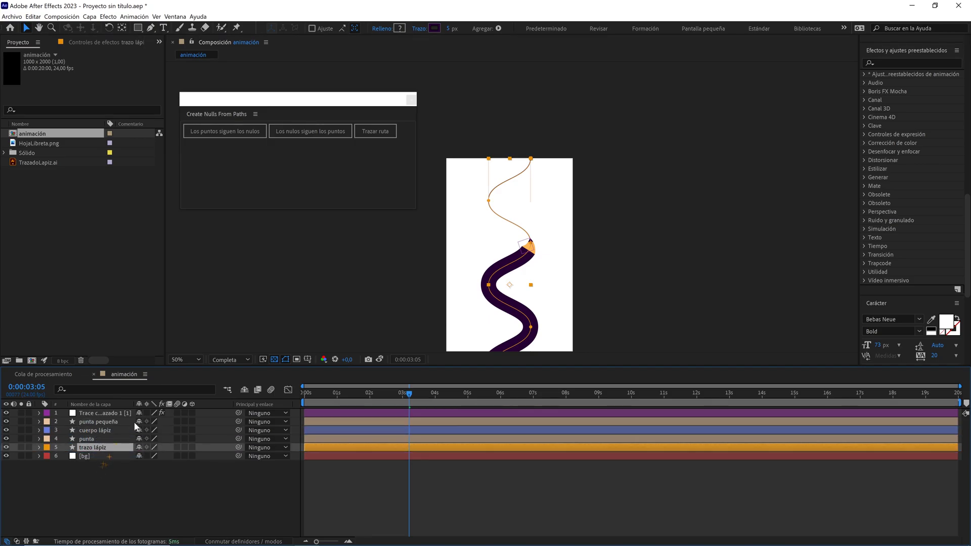
scroll(481, 278, up, 2)
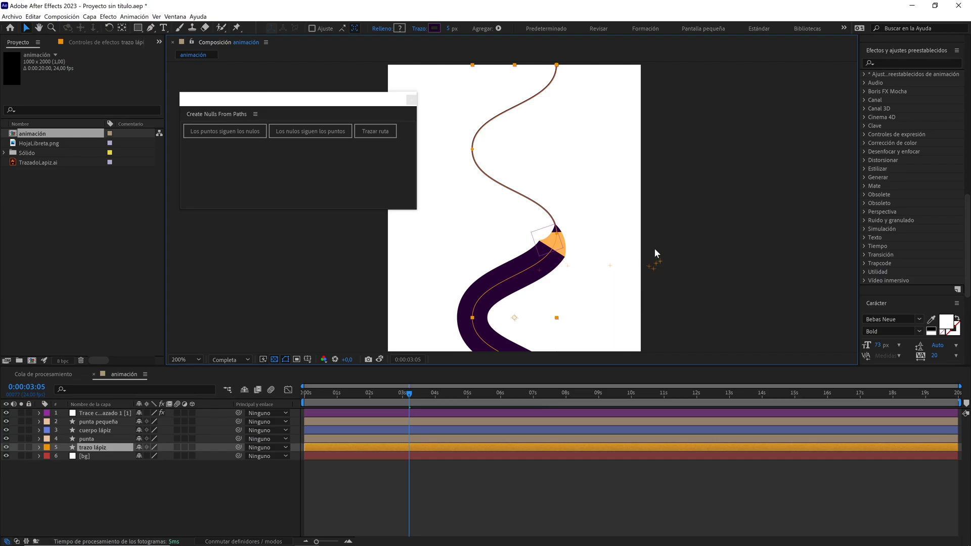
scroll(653, 247, up, 2)
Step: Preview the animation and stop at 0:00:04:11
click(782, 206)
drag(699, 238, 708, 127)
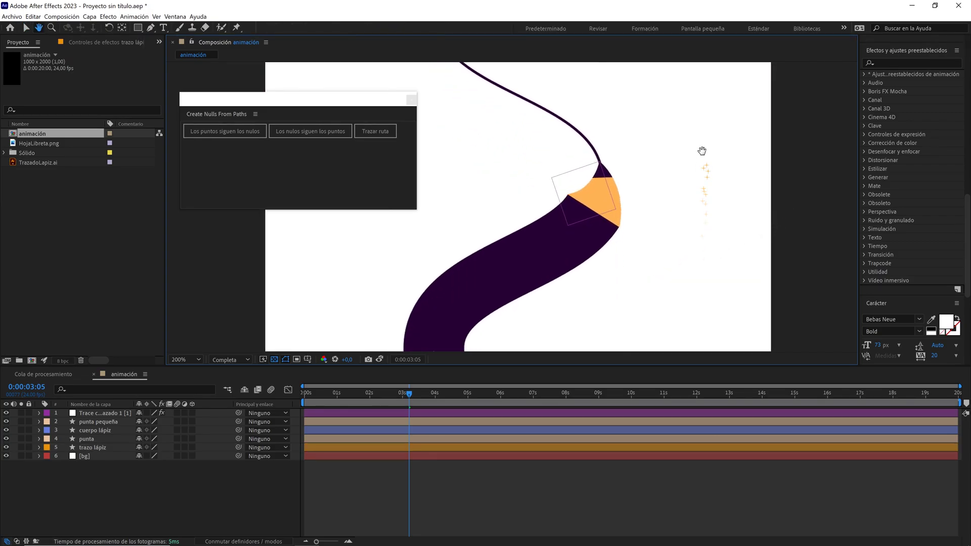
key(space)
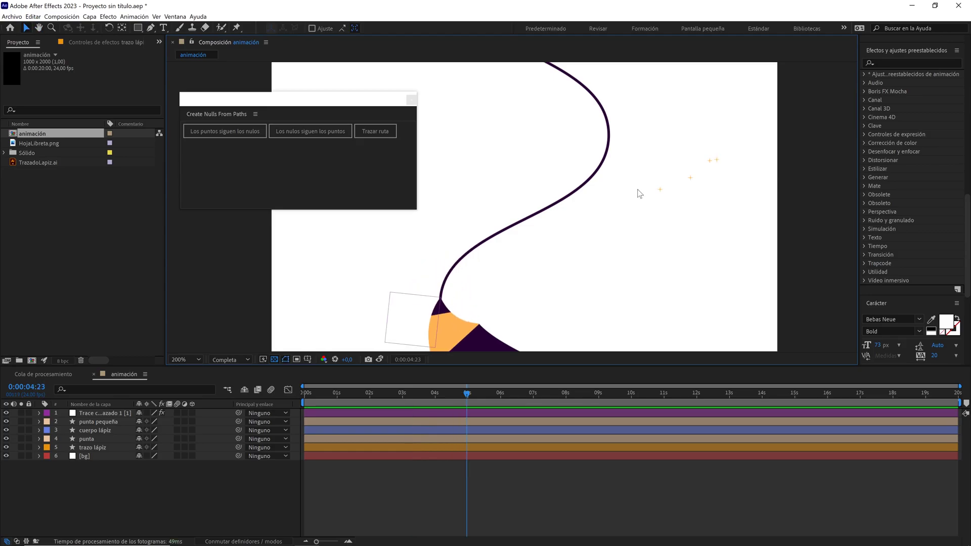
click(450, 394)
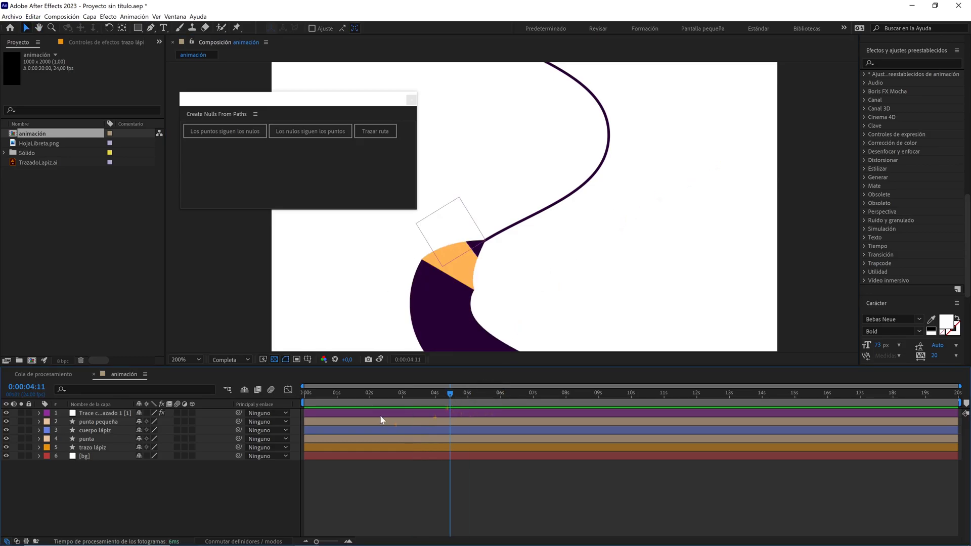
Step: Reduce the trazo lápiz stroke width from 5 px to 4 px
click(106, 448)
click(455, 28)
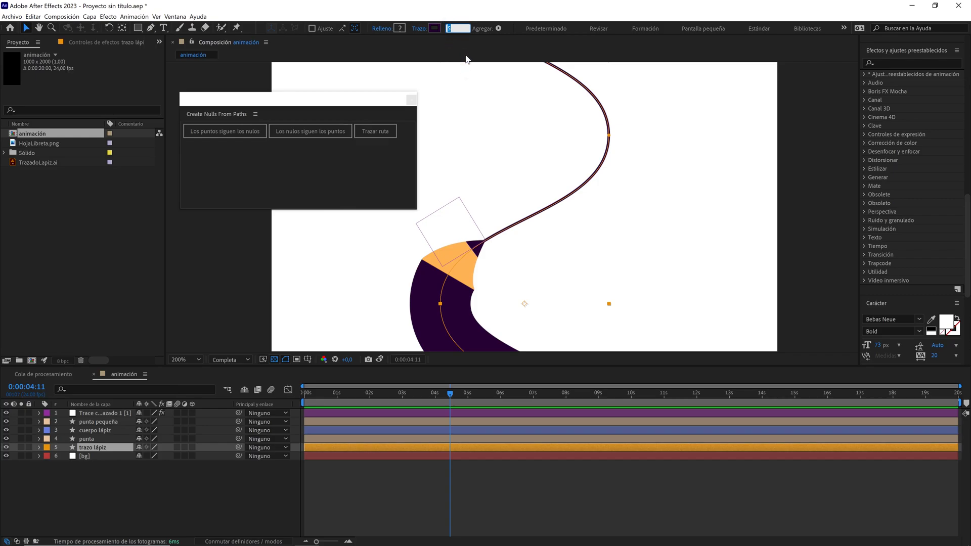
key(Down)
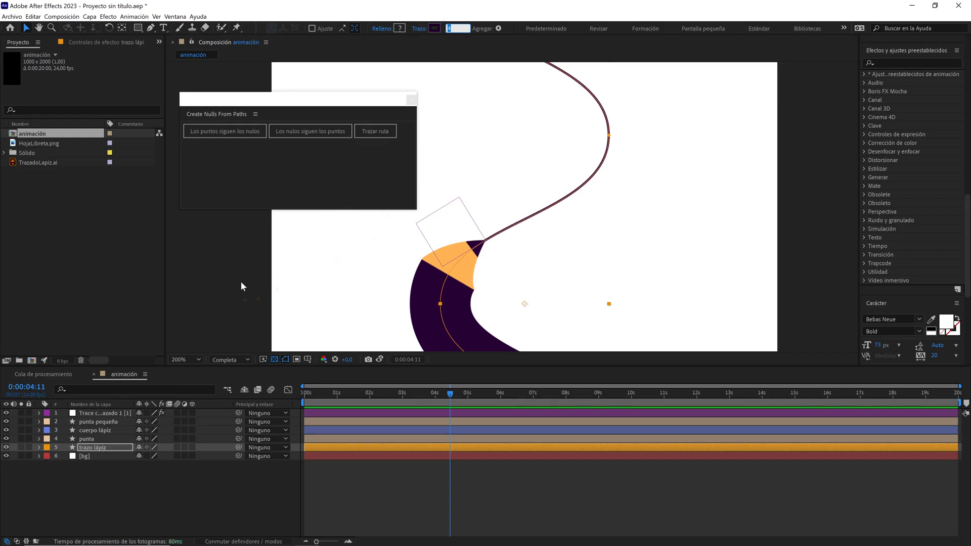
click(241, 282)
key(comma)
key(comma)
drag(560, 244, 562, 204)
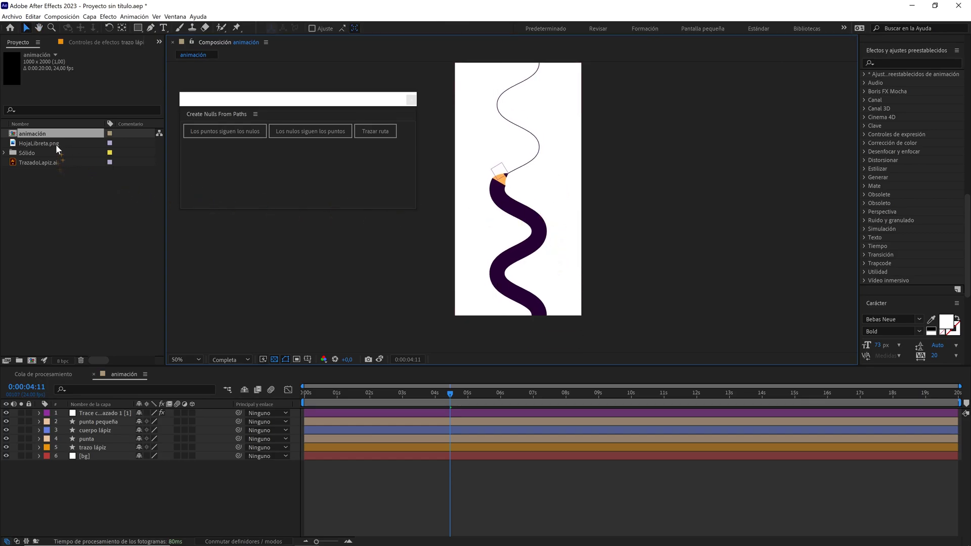
Step: Place HojaLibreta.png above [bg] and fit it to the comp with Transformar > Ajustar a comp
drag(56, 144, 108, 452)
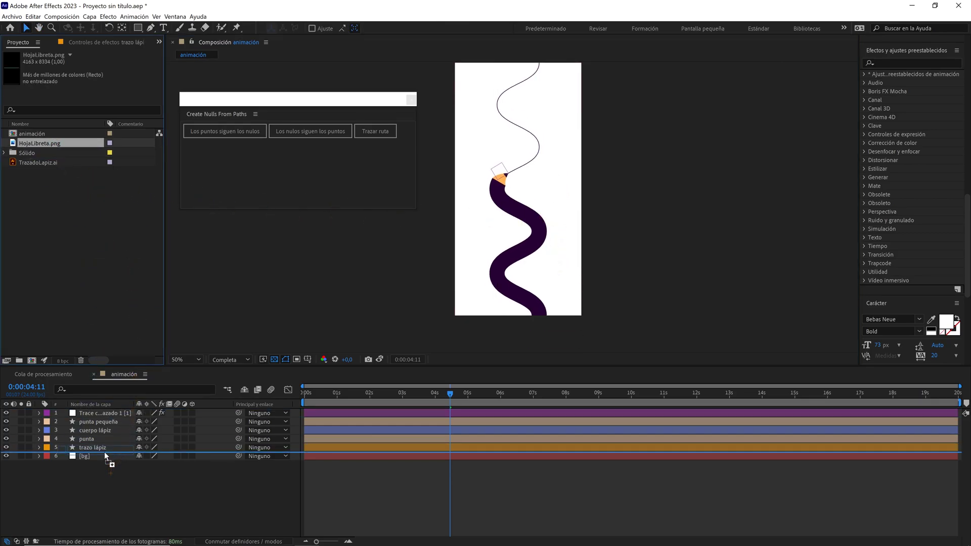
key(comma)
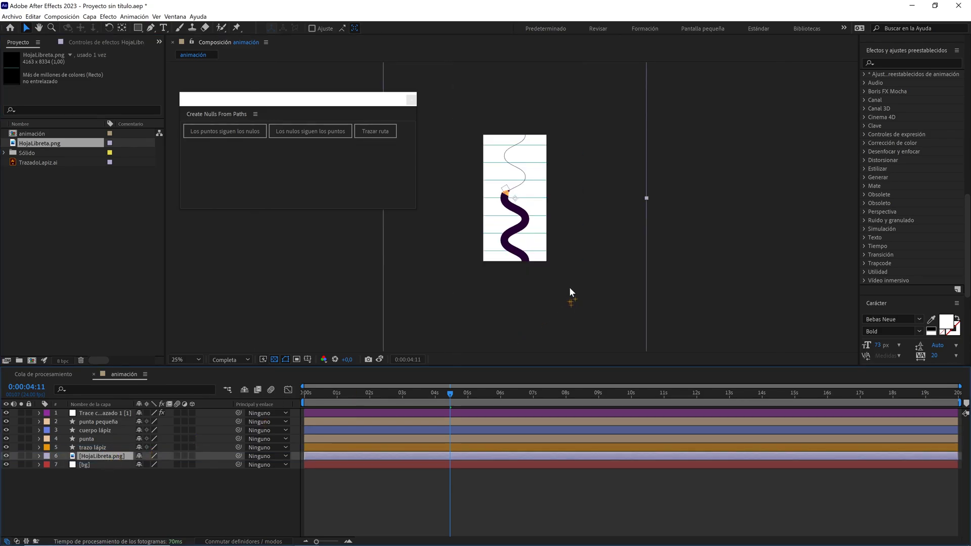
click(22, 453)
click(22, 453)
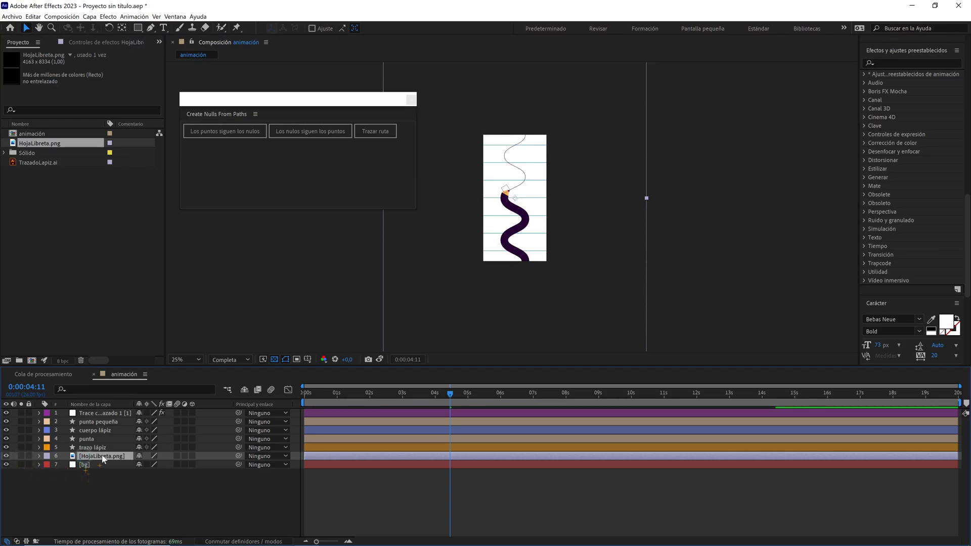
right_click(577, 239)
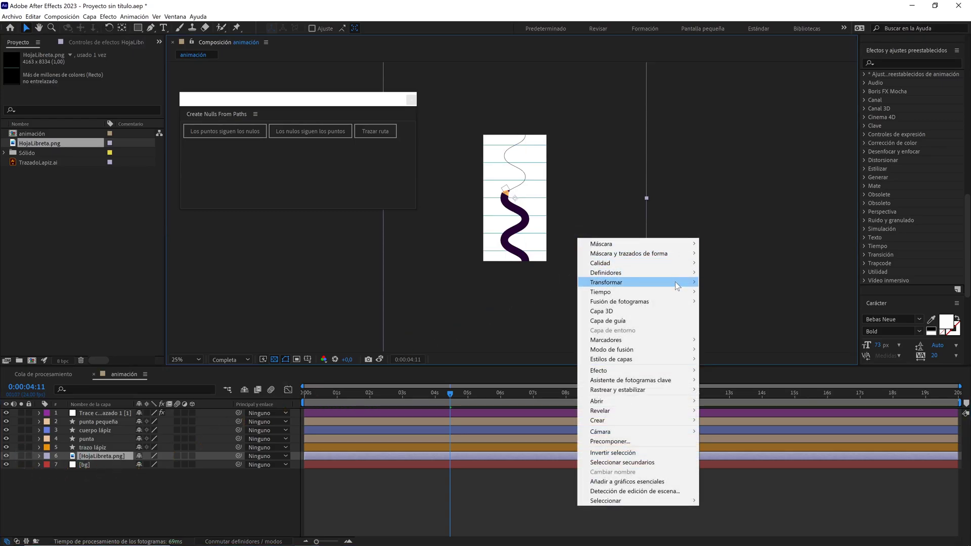
mouse_move(676, 286)
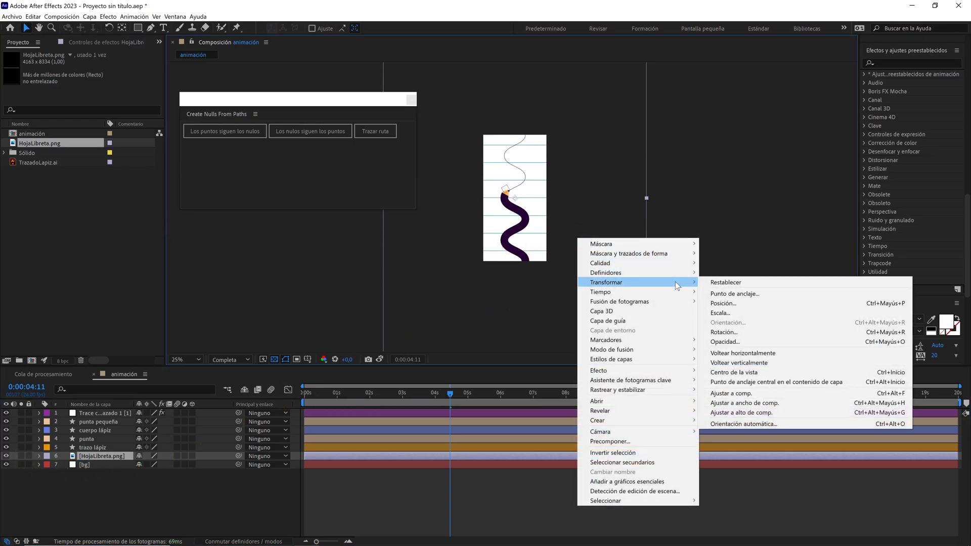
click(731, 393)
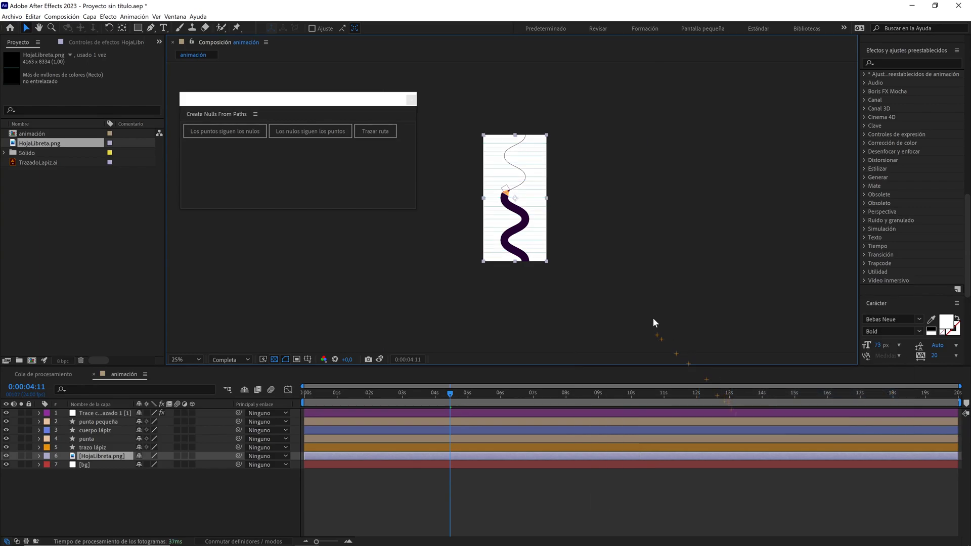
key(period)
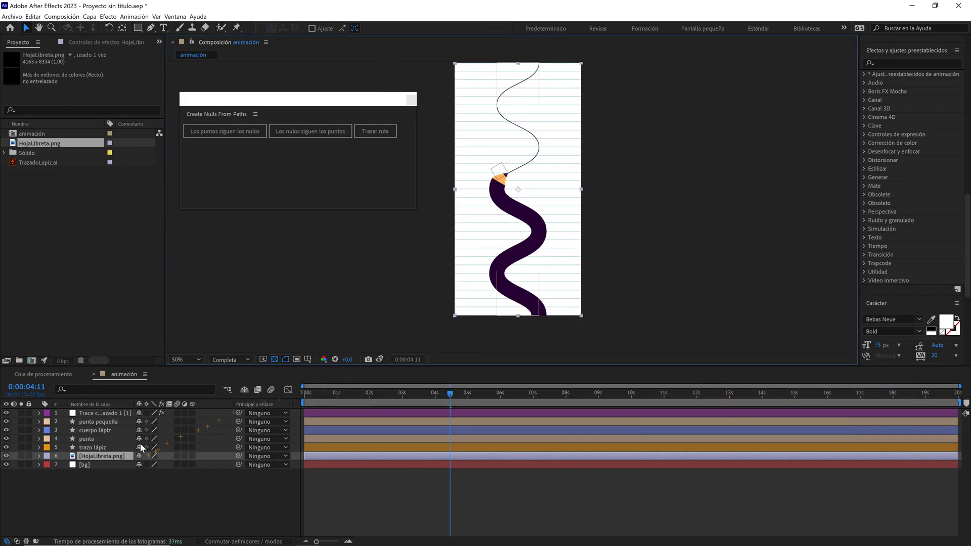
Step: Set the lined paper layer's opacity to 50 %
key(t)
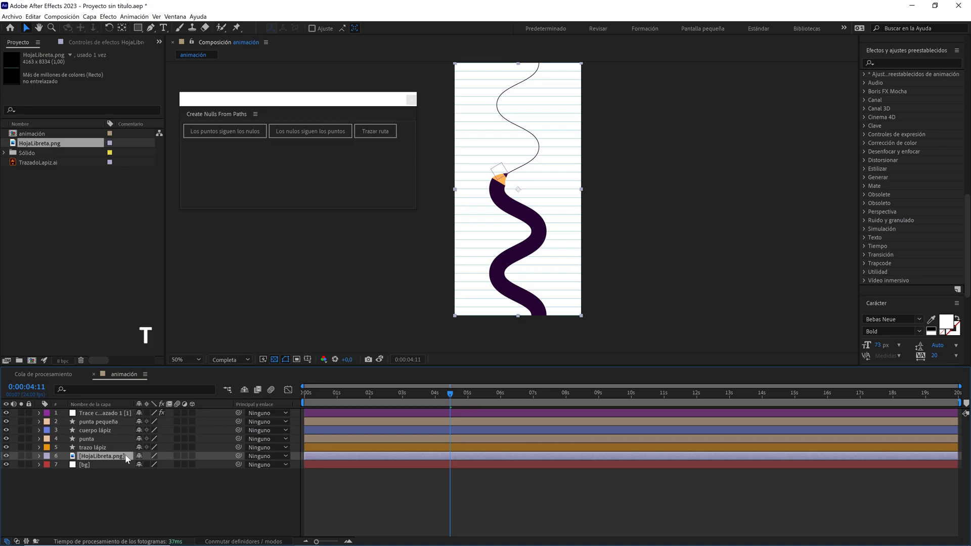
click(142, 464)
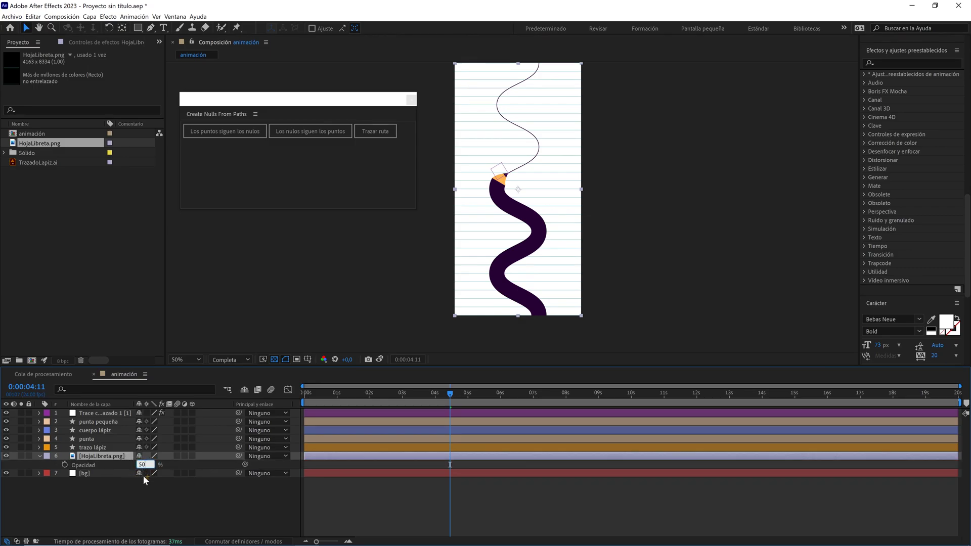
click(145, 489)
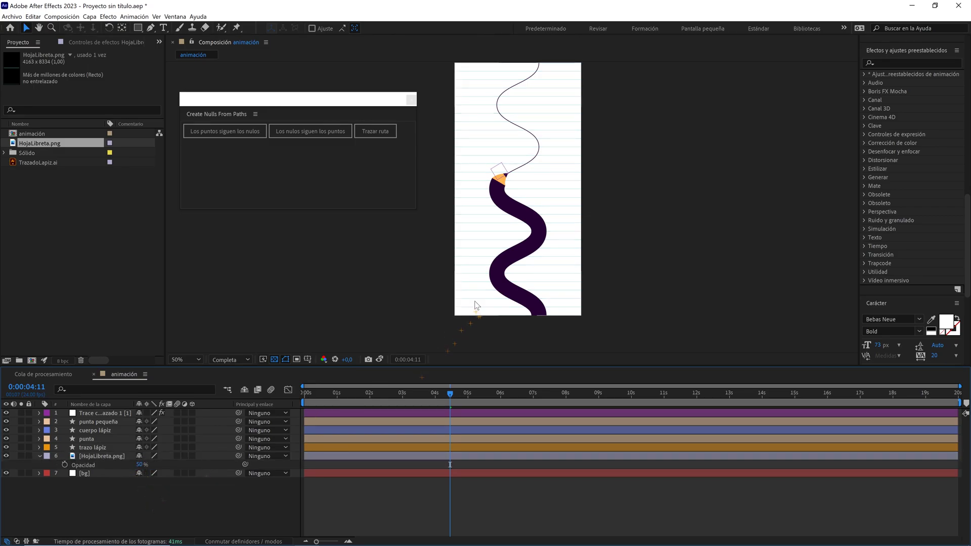
key(period)
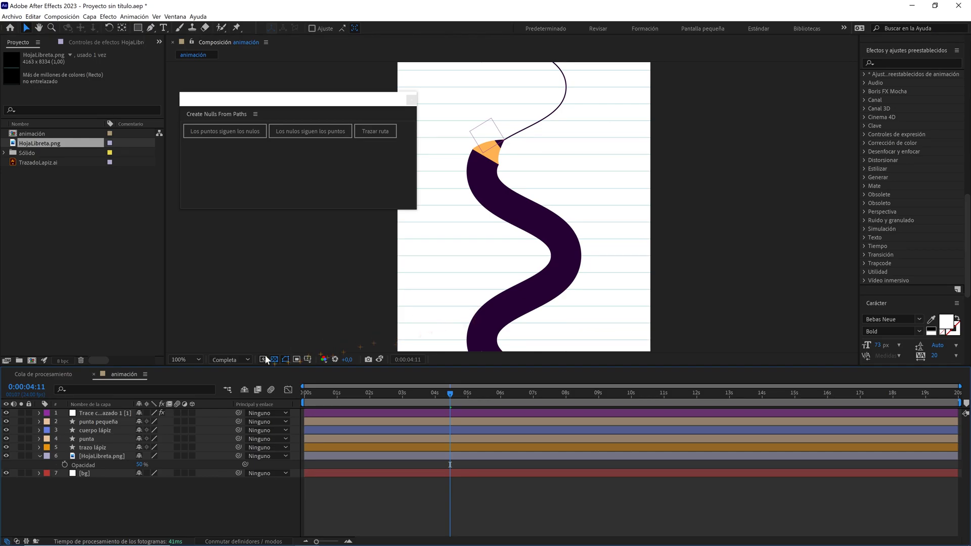
Step: Set trazo lápiz to Multiplicar blend mode and nest animación in a new composition
click(102, 447)
key(F4)
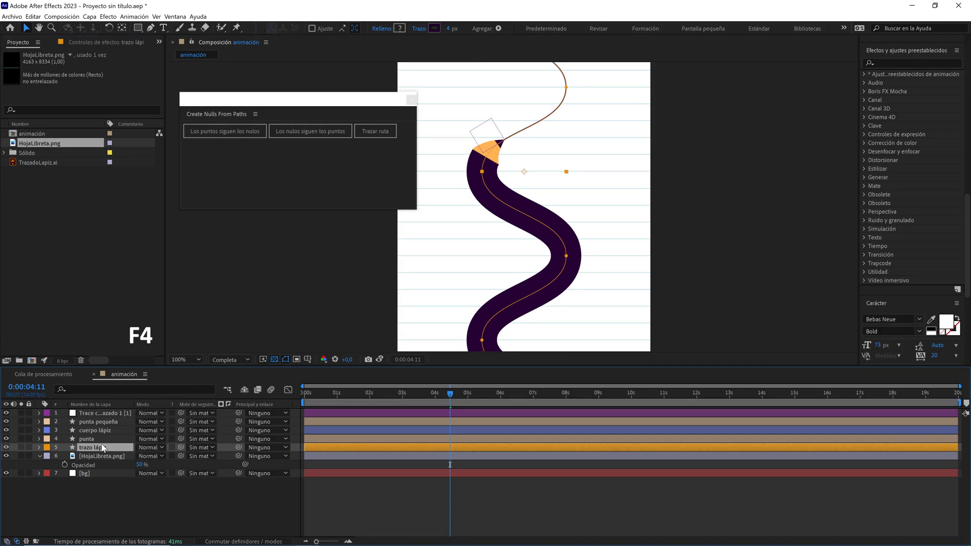
click(148, 448)
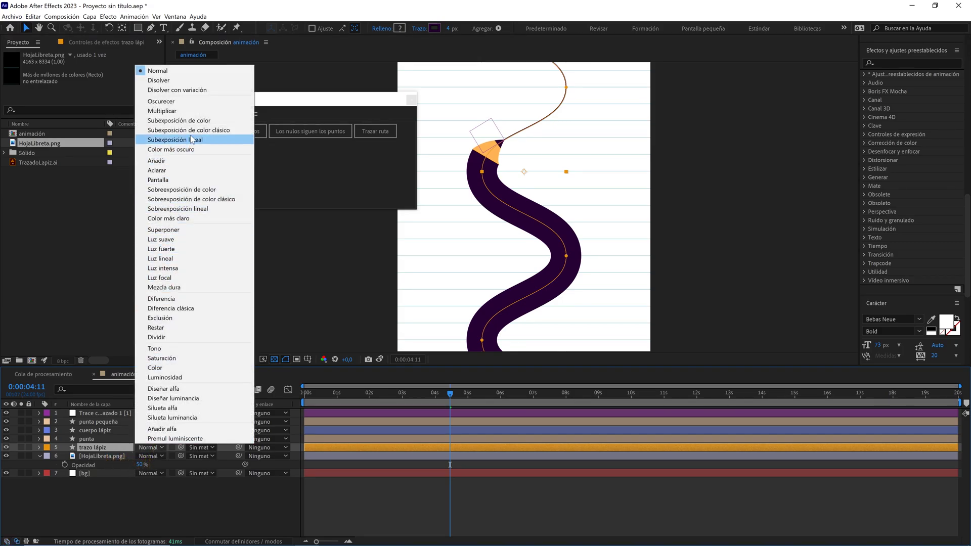
click(196, 111)
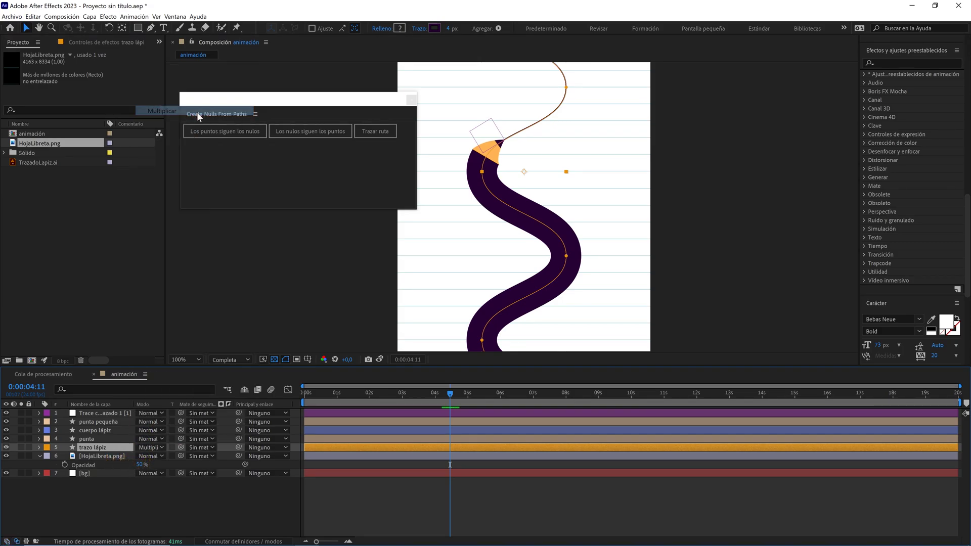
click(283, 276)
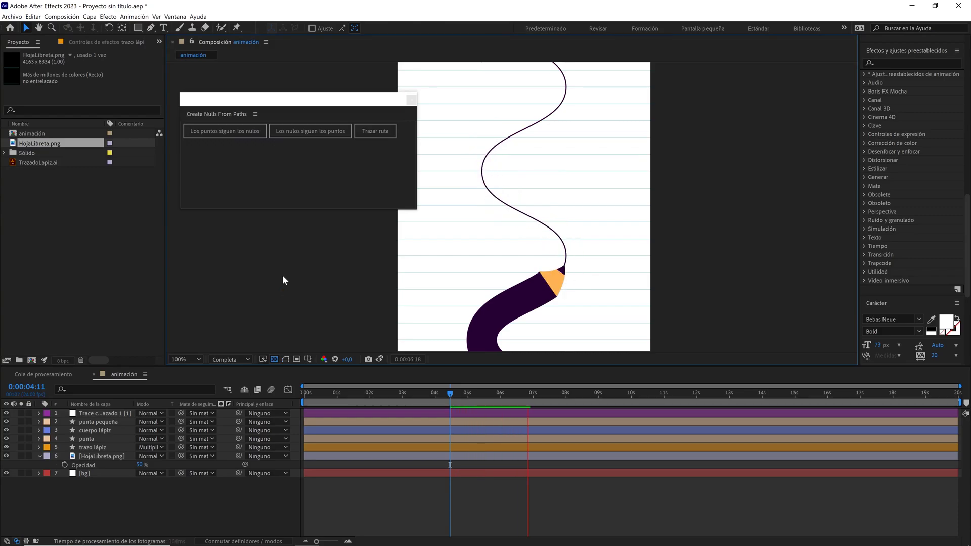
click(111, 230)
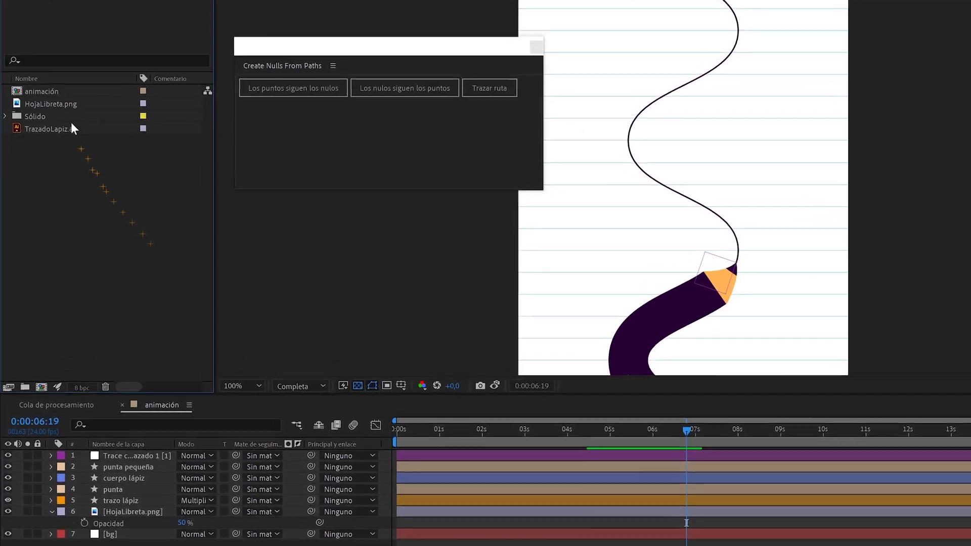
drag(43, 134, 49, 403)
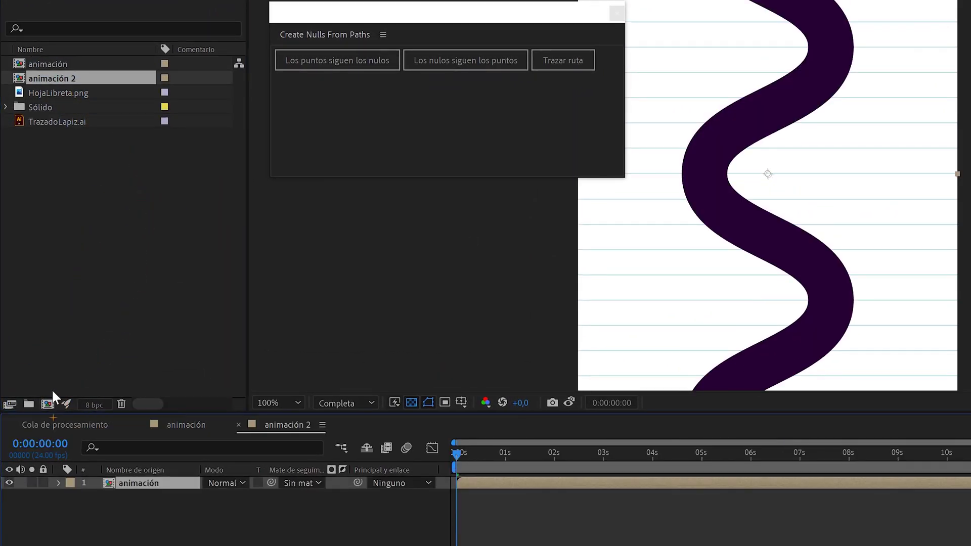
Step: Rename the animación 2 composition to 'animación loop'
right_click(87, 74)
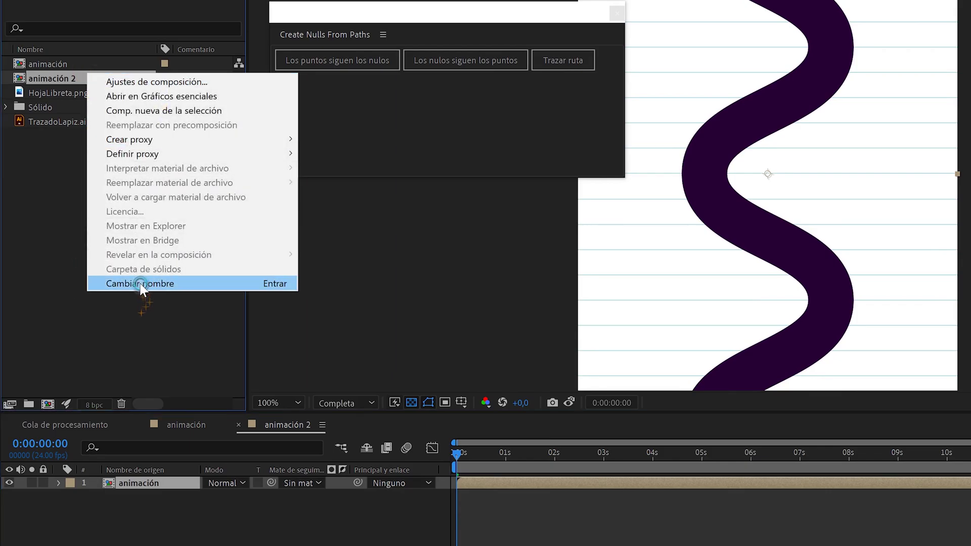
click(141, 282)
double_click(86, 78)
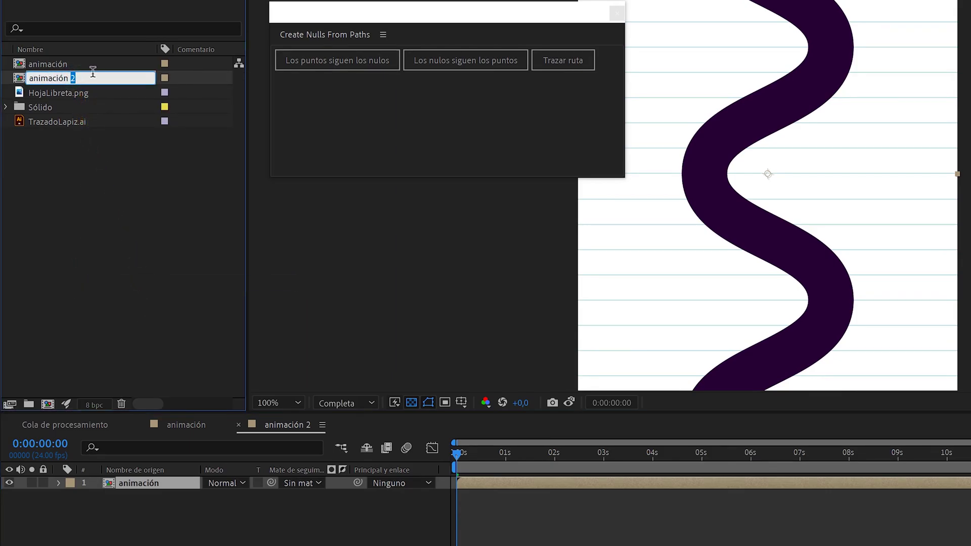
text(loop)
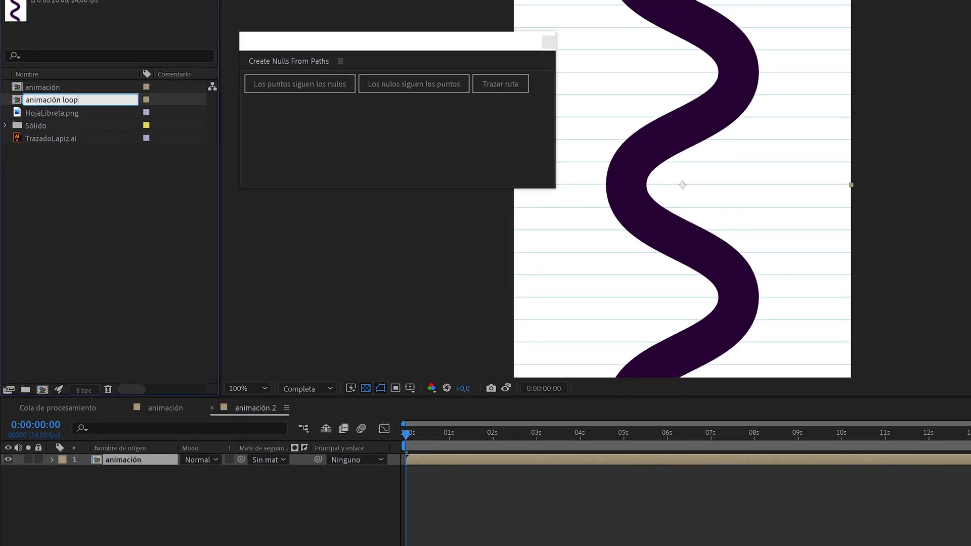
key(Return)
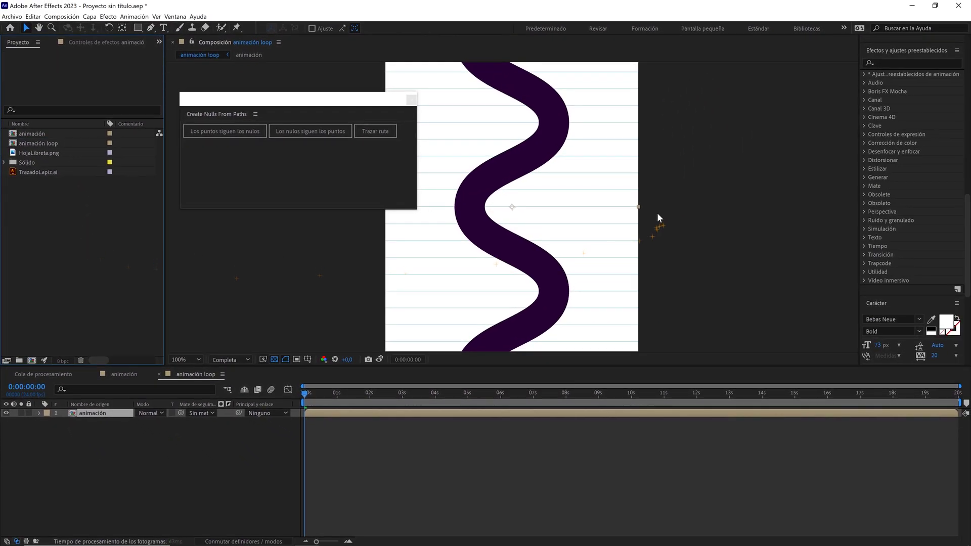
key(comma)
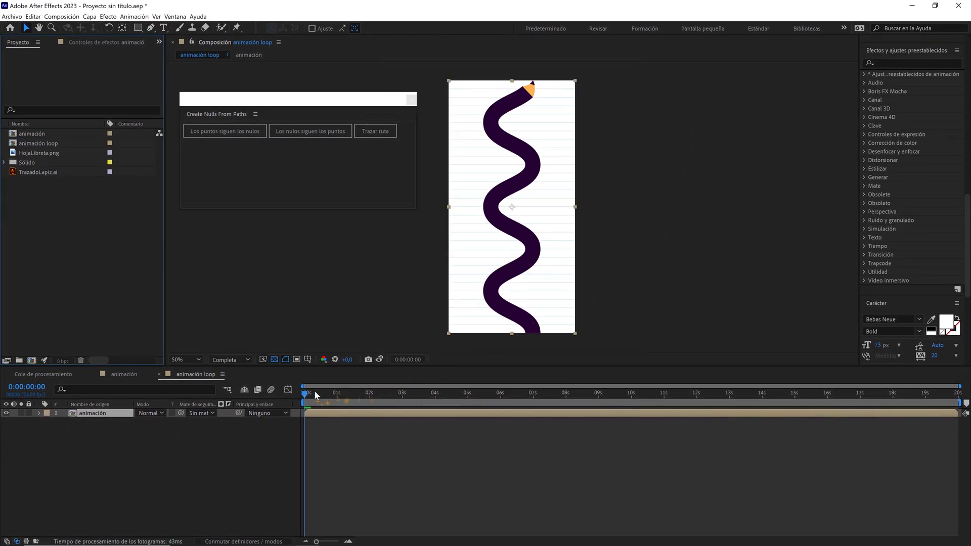
Step: Move the animación loop timeline to 0:00:03:00, zoomed in on the pencil tip
drag(311, 392, 379, 405)
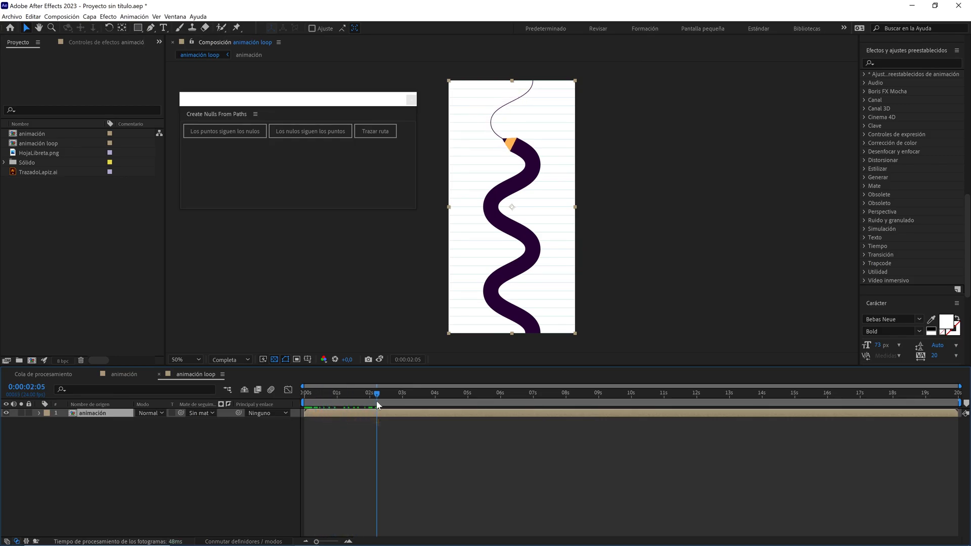
click(132, 375)
click(104, 448)
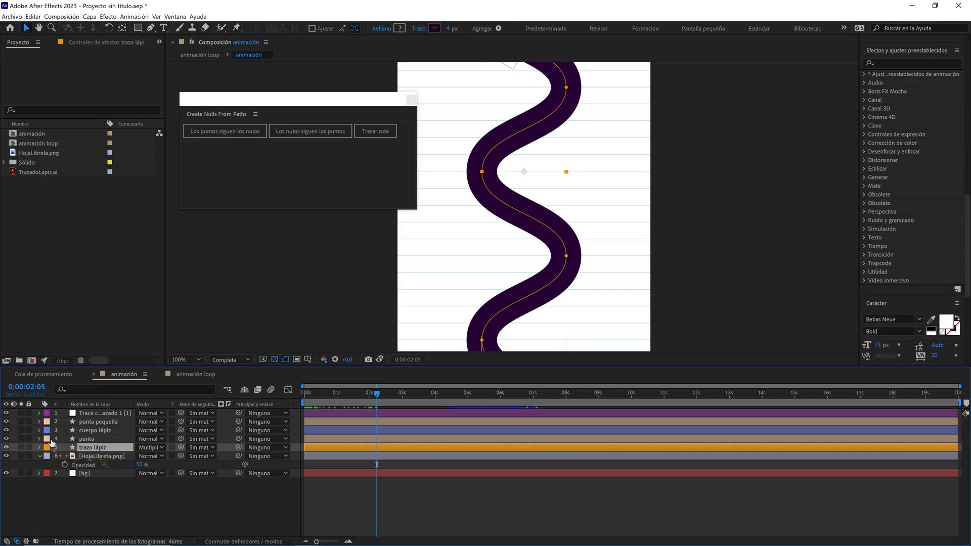
click(192, 377)
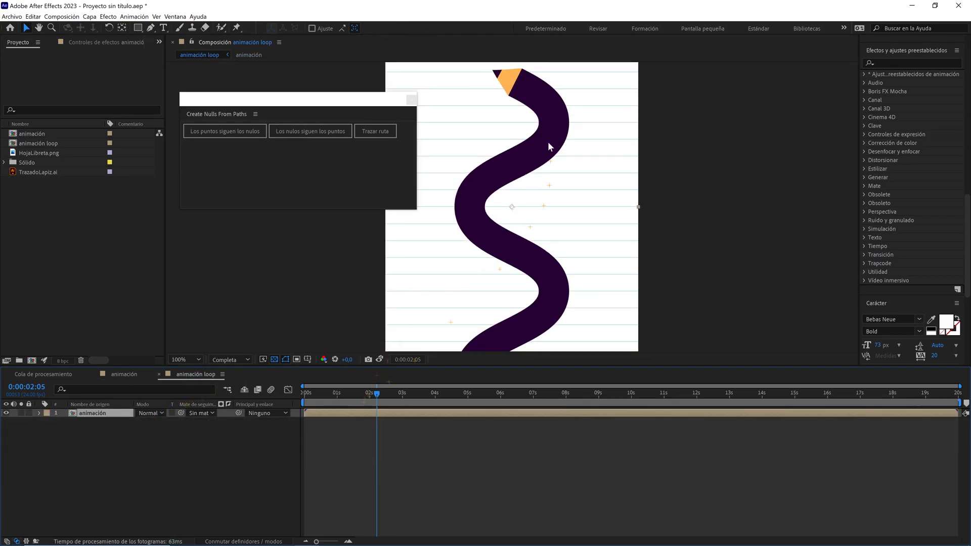
drag(548, 141, 540, 254)
drag(374, 396, 401, 400)
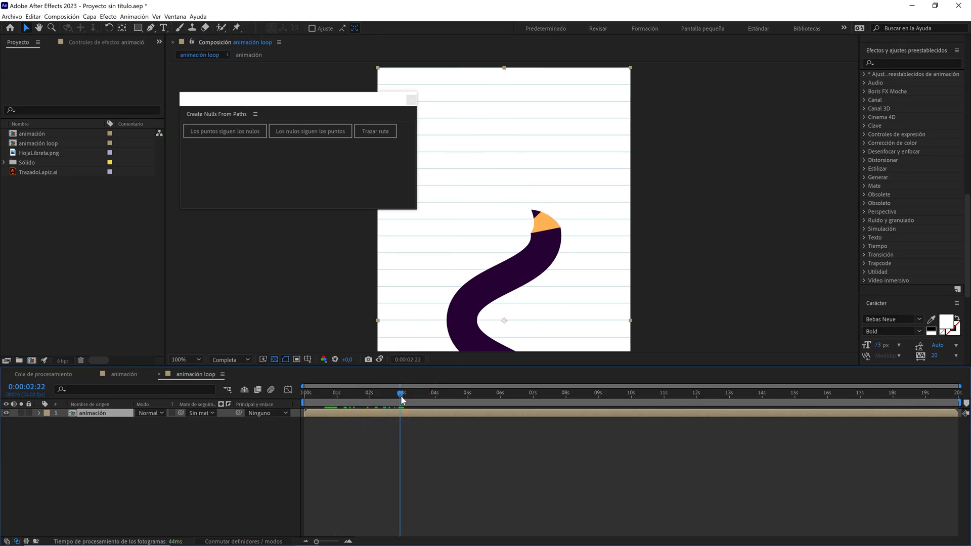
key(Page_Down)
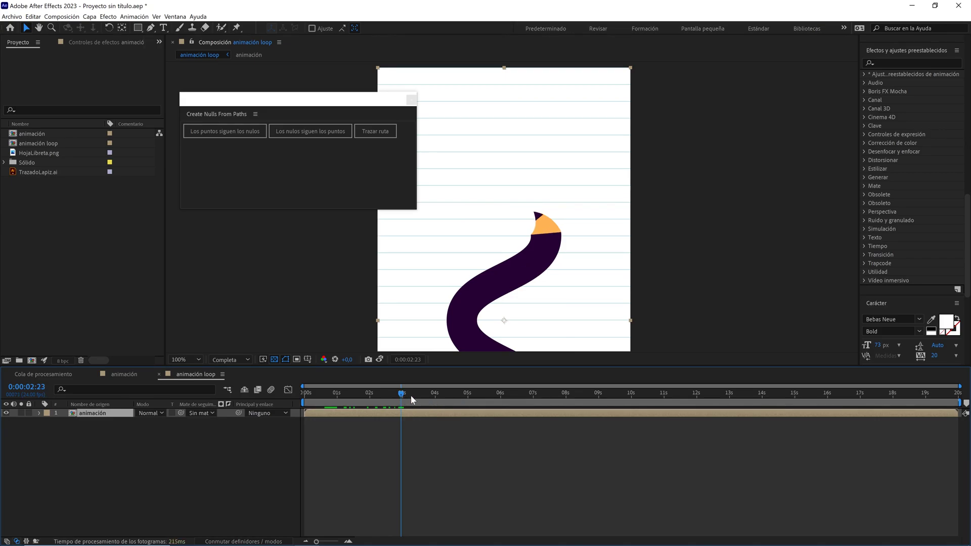
key(period)
drag(613, 270, 606, 202)
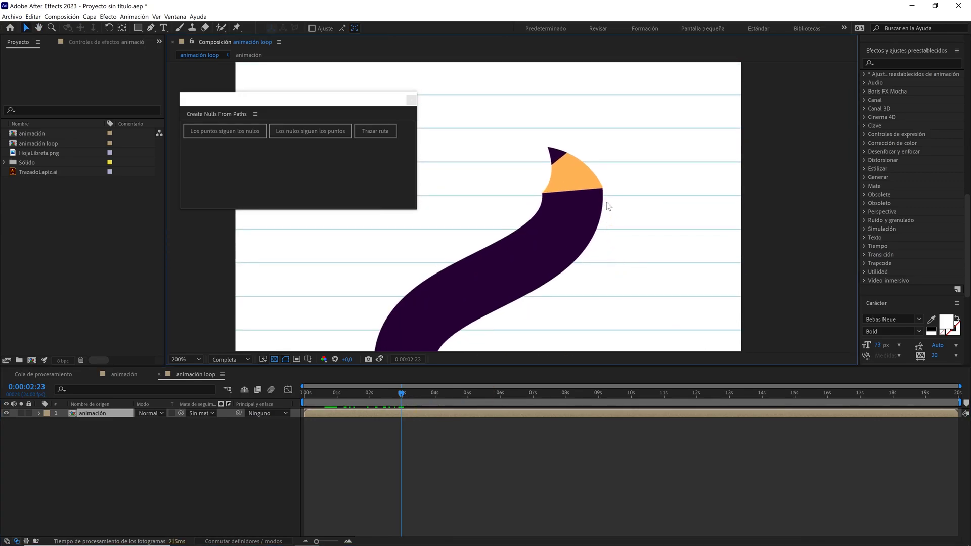
key(Page_Down)
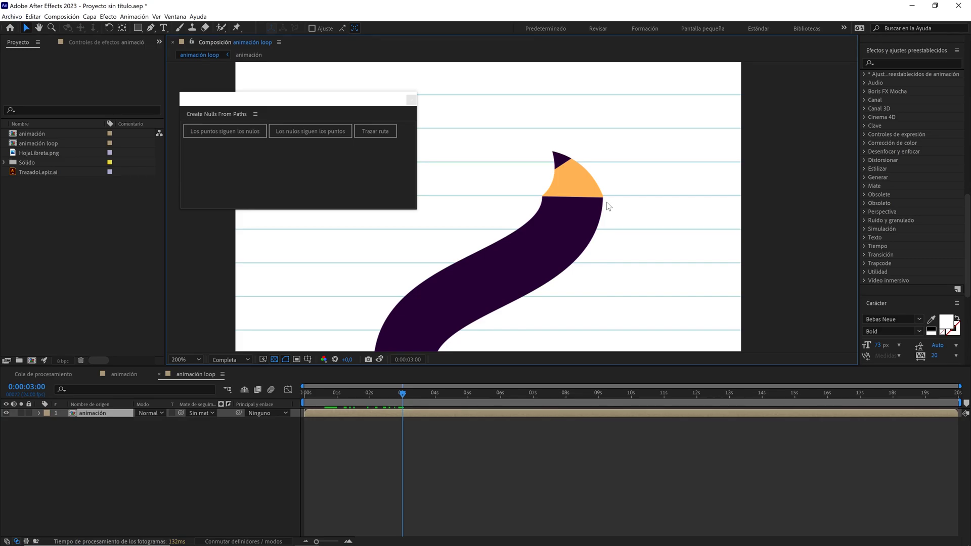
key(period)
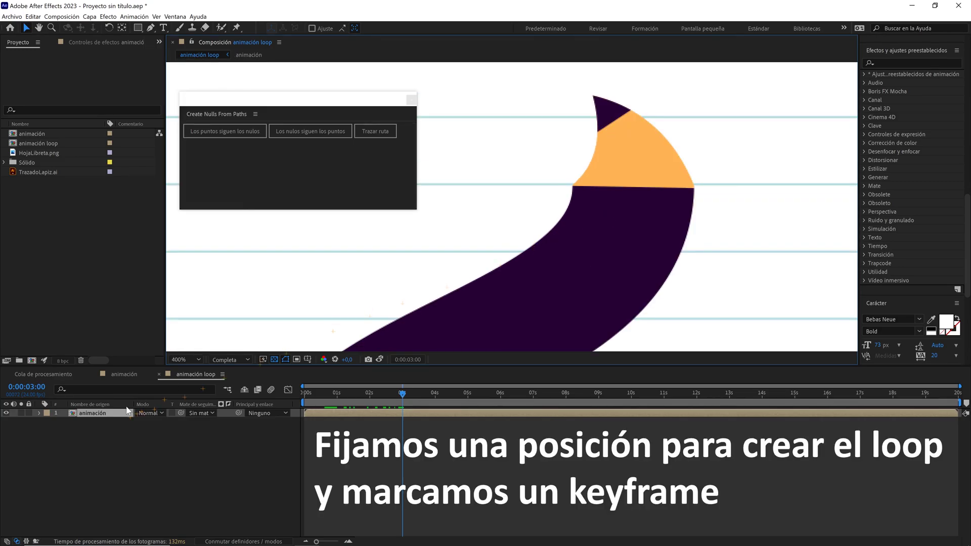
Step: Add a Position keyframe (500,0, 1000,0) on the animación layer at 0:00:03:00
click(112, 414)
key(p)
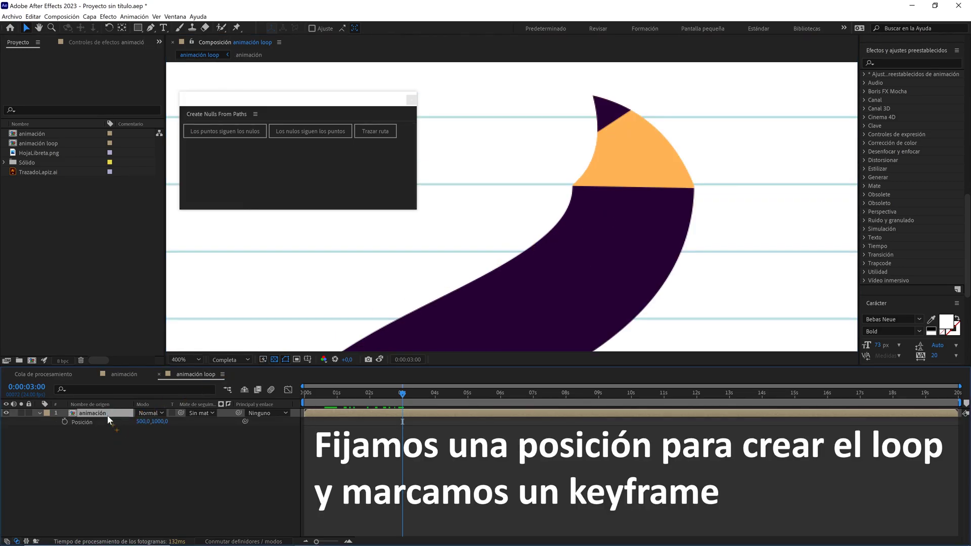
click(64, 422)
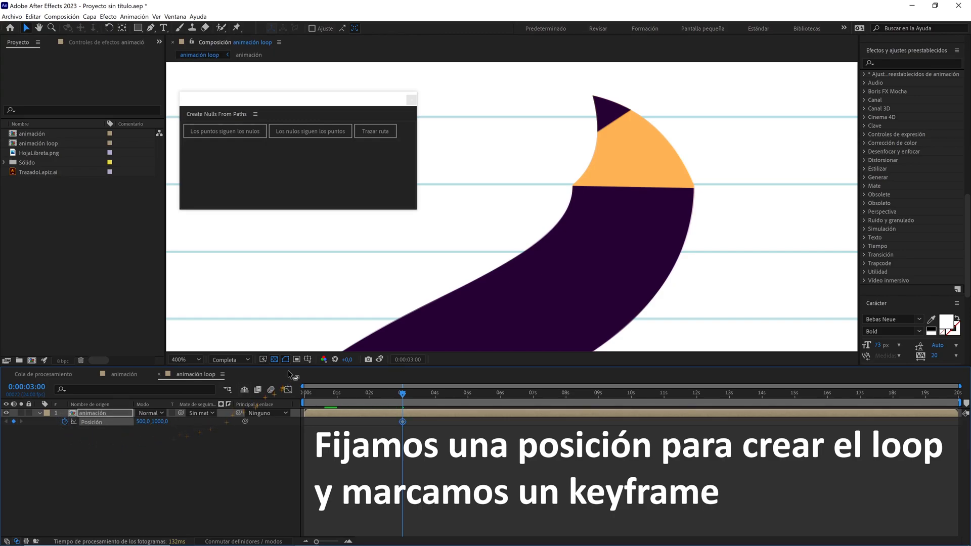
scroll(444, 280, down, 3)
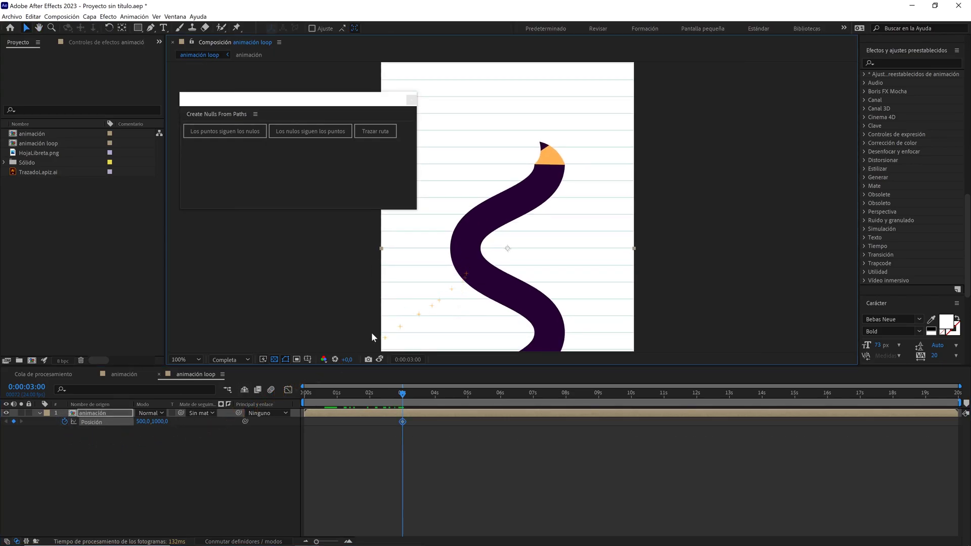
Step: Show safe margins and rulers, and drag a horizontal guide onto the composition
click(307, 359)
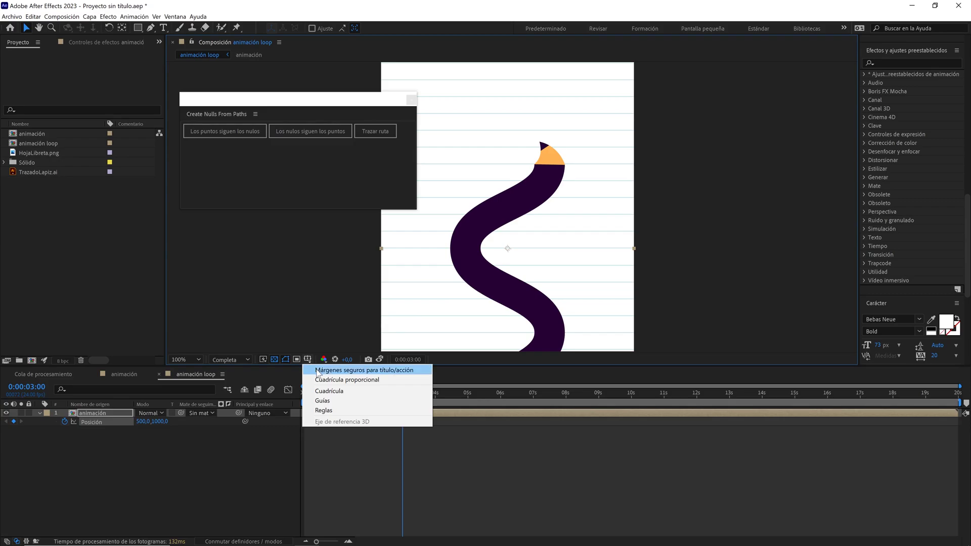
click(318, 371)
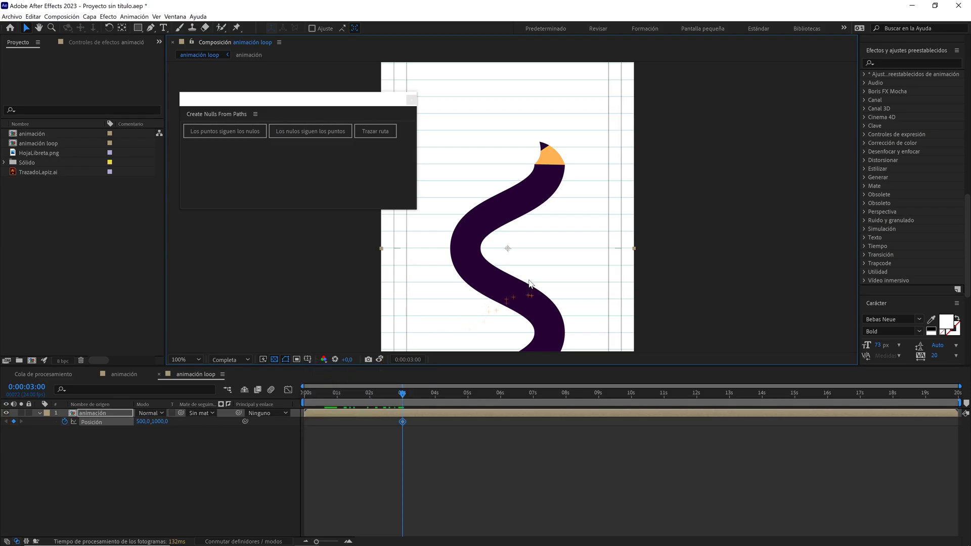
drag(529, 283, 530, 240)
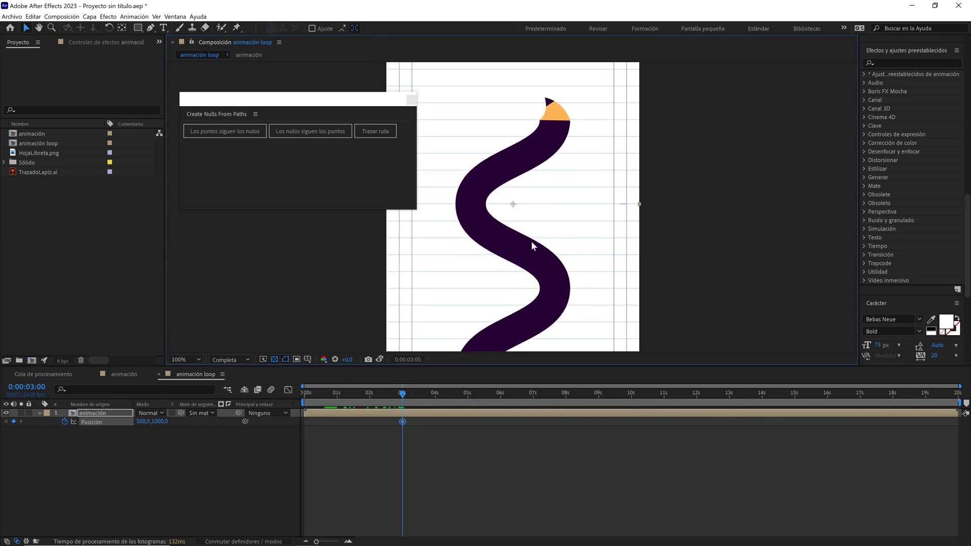
click(308, 358)
click(329, 408)
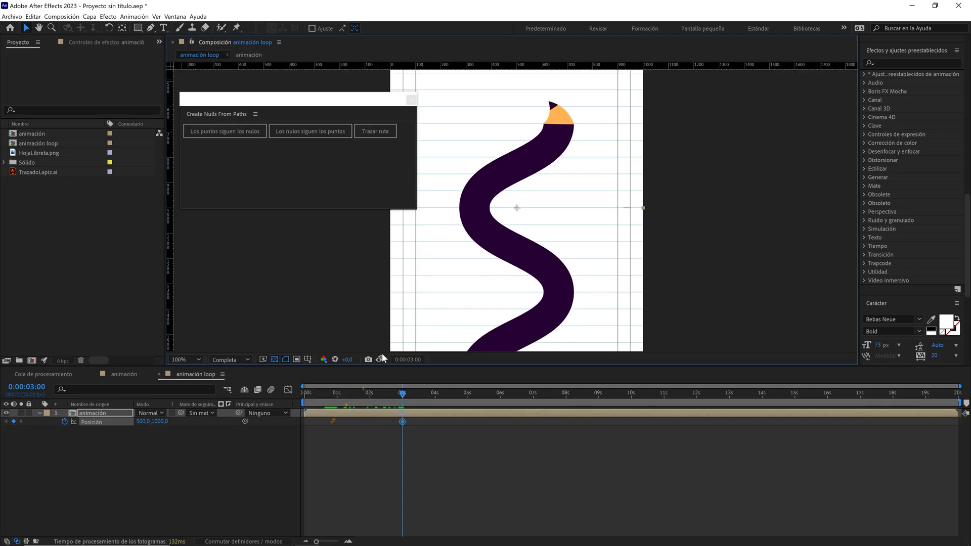
drag(581, 66, 554, 205)
Step: Nudge the horizontal guide up and change the 3-second Position keyframe to 500,0, 1324,0
key(period)
key(period)
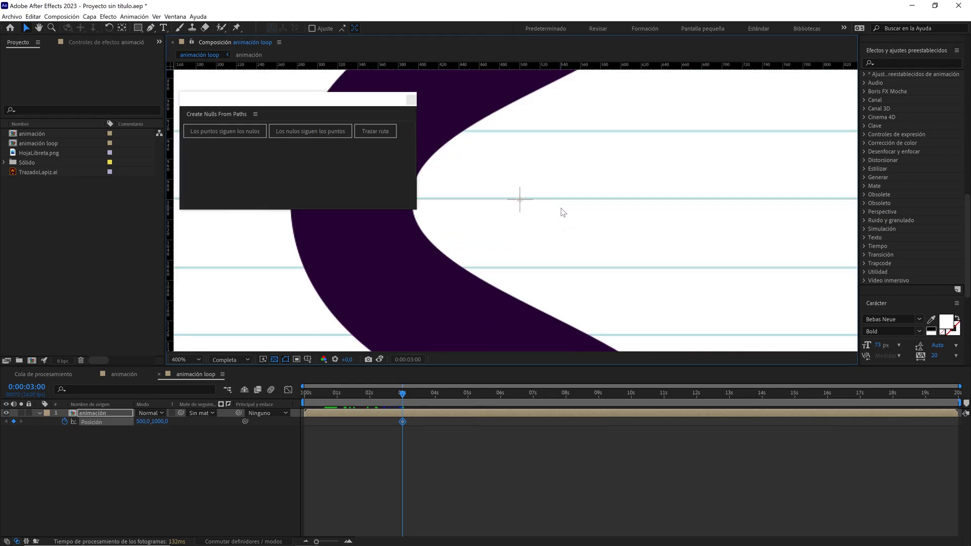
drag(571, 200, 578, 193)
key(comma)
key(comma)
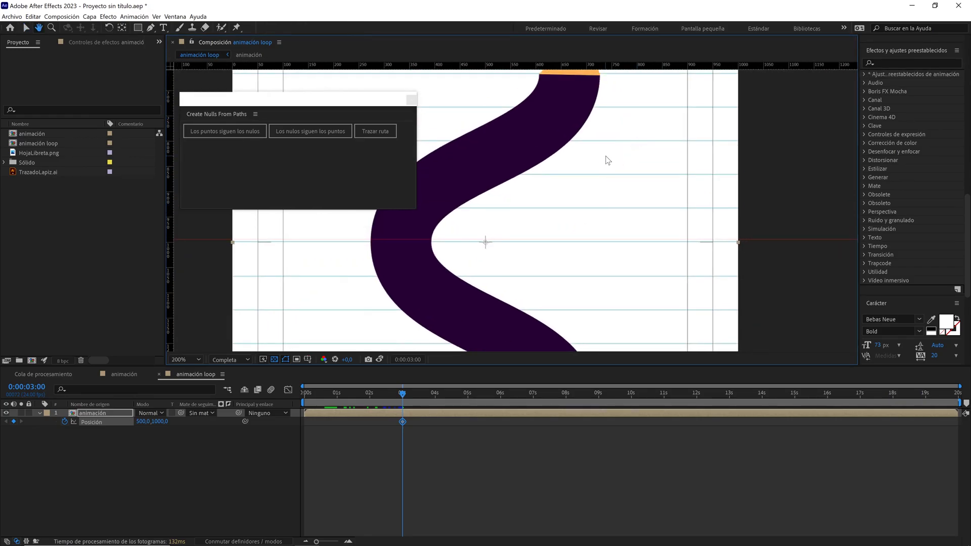
mouse_move(162, 425)
mouse_down()
mouse_move(252, 435)
mouse_move(339, 406)
mouse_up()
click(164, 420)
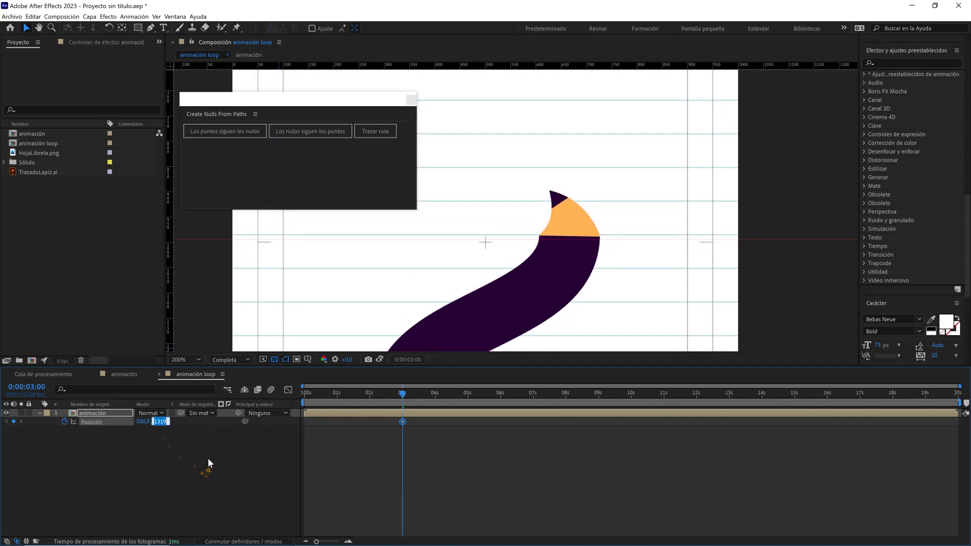
key(Up)
key(Up)
key(Up)
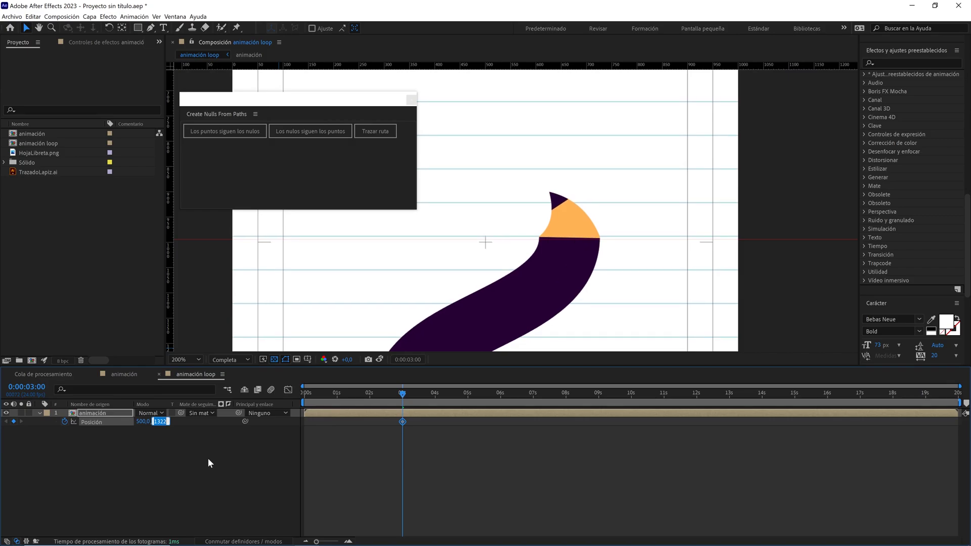
key(Up)
key(Up)
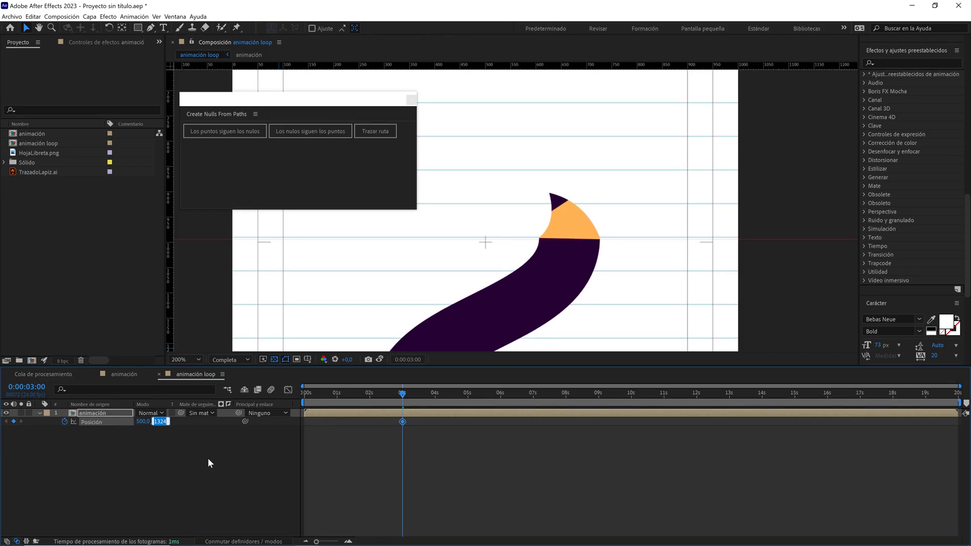
click(209, 456)
Step: Add vertical and horizontal guides aligned to the pencil tip
key(period)
drag(642, 284, 619, 233)
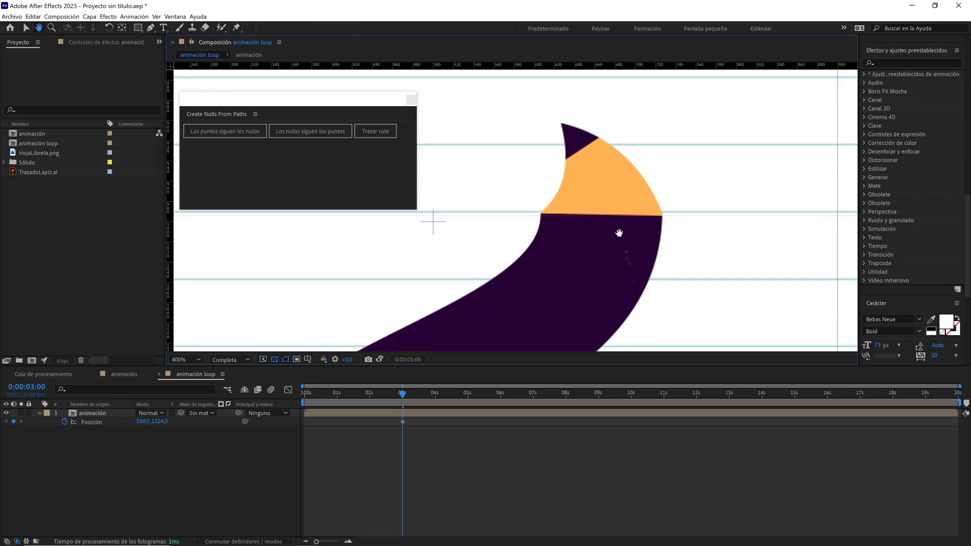
key(v)
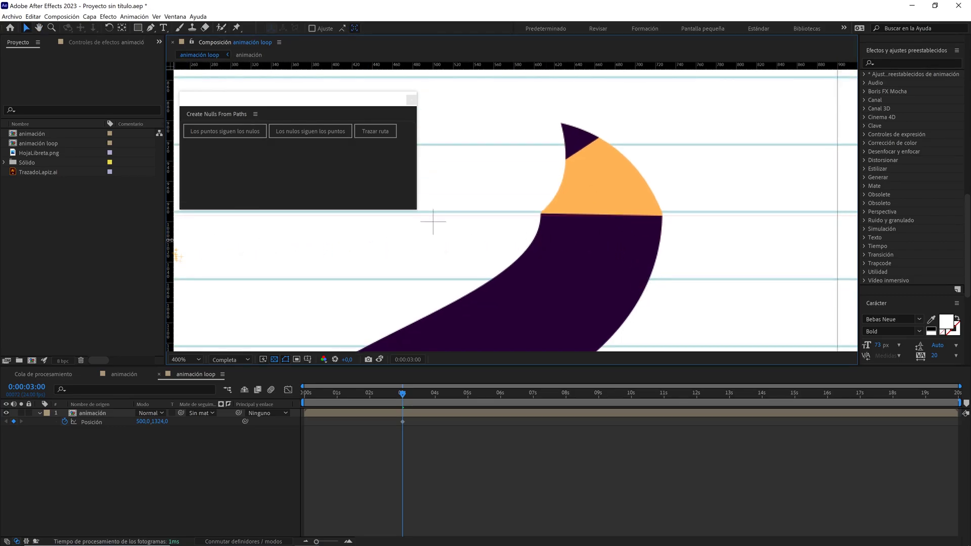
drag(170, 241, 275, 252)
drag(494, 238, 540, 227)
drag(639, 65, 603, 122)
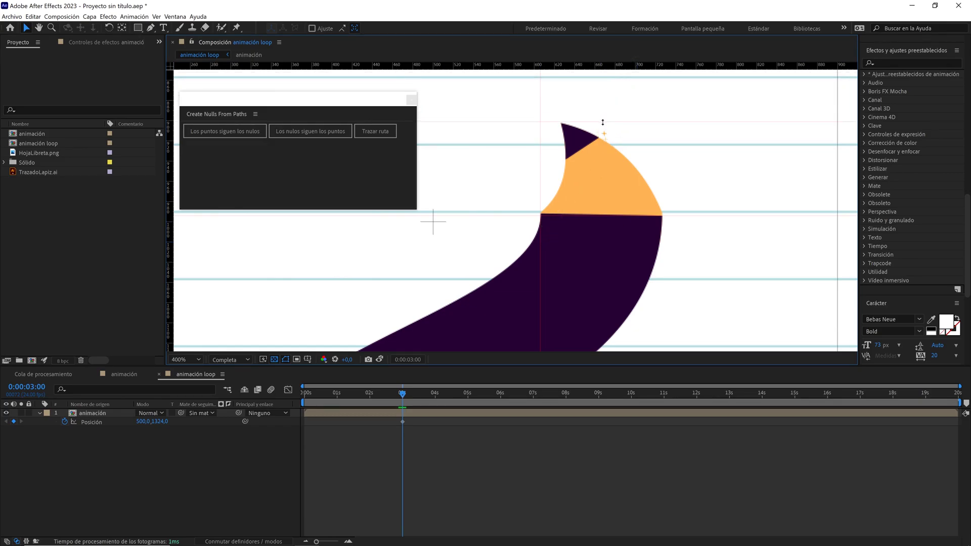
Step: Scrub forward from 0:00:03:00 to watch the pencil stroke draw
scroll(607, 123, up, 1)
scroll(579, 198, up, 1)
scroll(576, 207, up, 1)
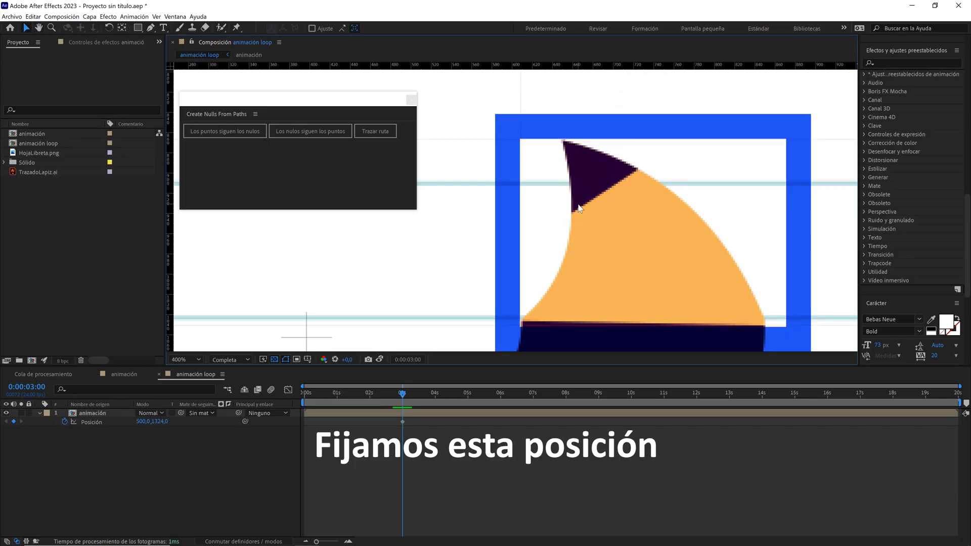
scroll(579, 207, down, 1)
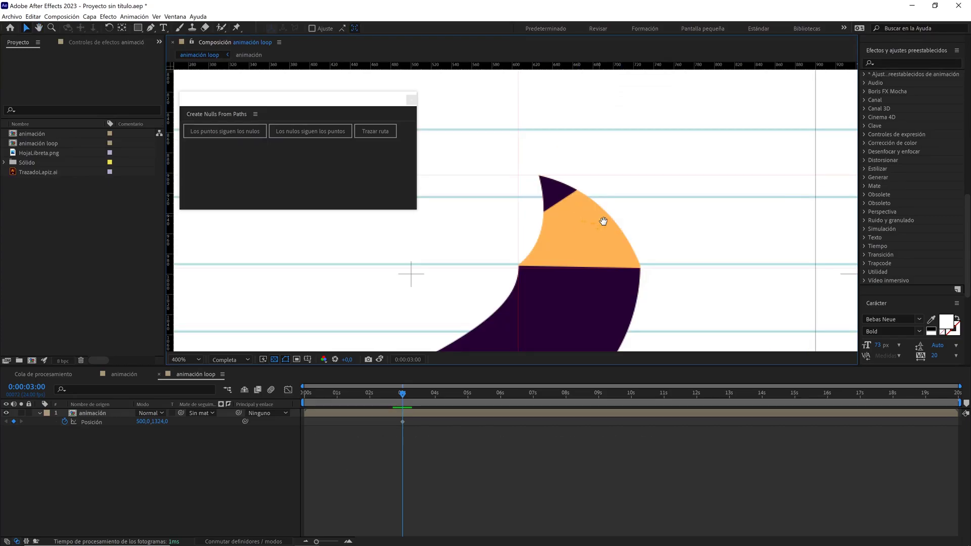
scroll(602, 134, down, 2)
scroll(607, 136, down, 1)
scroll(612, 145, down, 1)
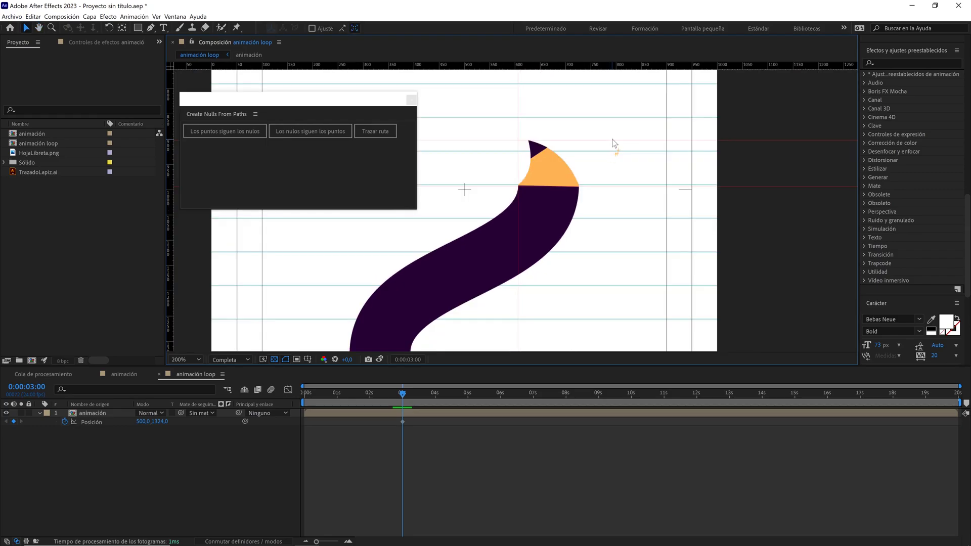
scroll(581, 160, down, 1)
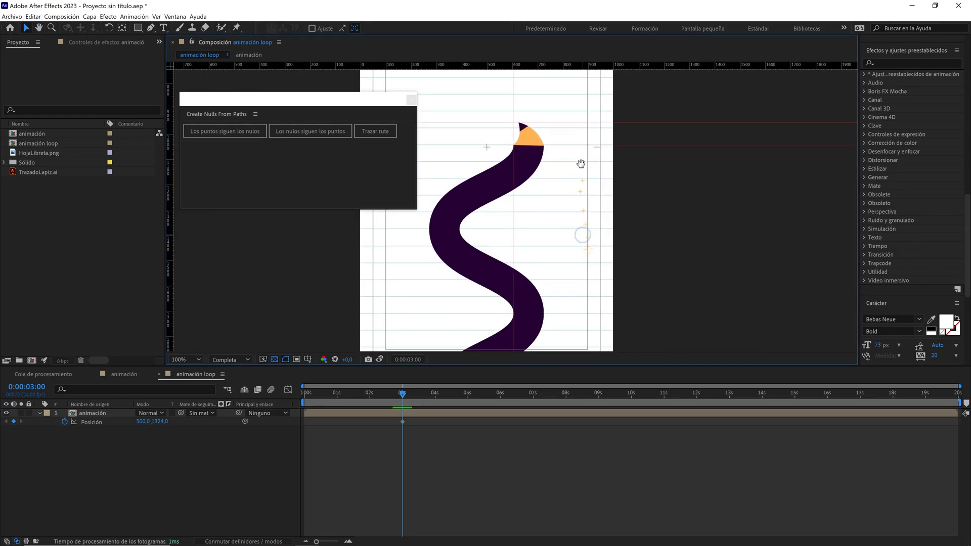
scroll(582, 160, down, 1)
drag(410, 390, 510, 392)
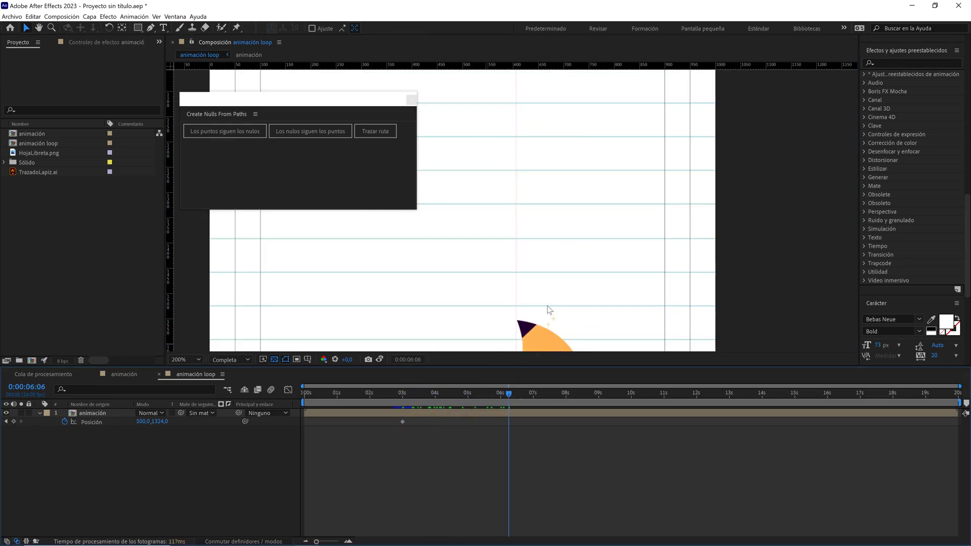
Step: Step to 0:00:06:08 and add a Position keyframe on the animación layer
scroll(548, 309, up, 1)
key(Page_Down)
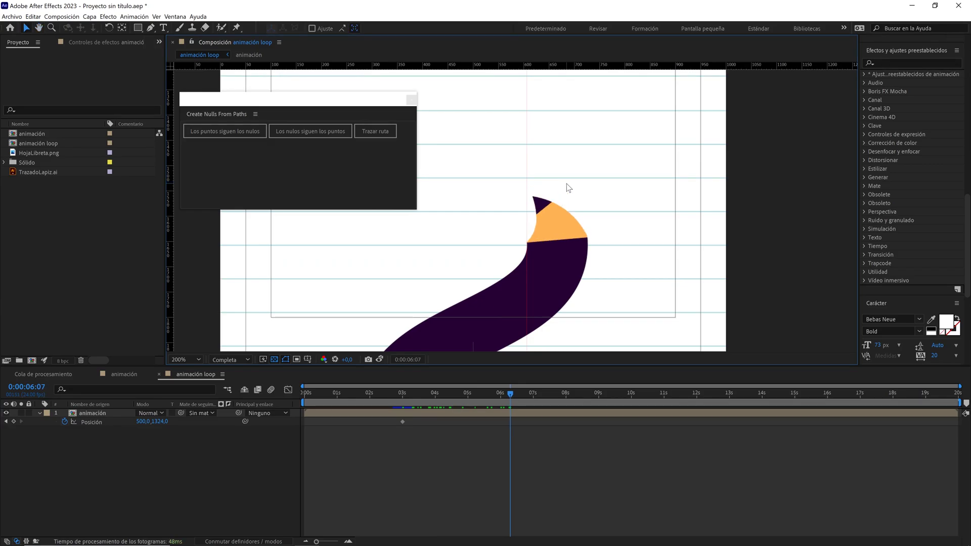
key(Page_Down)
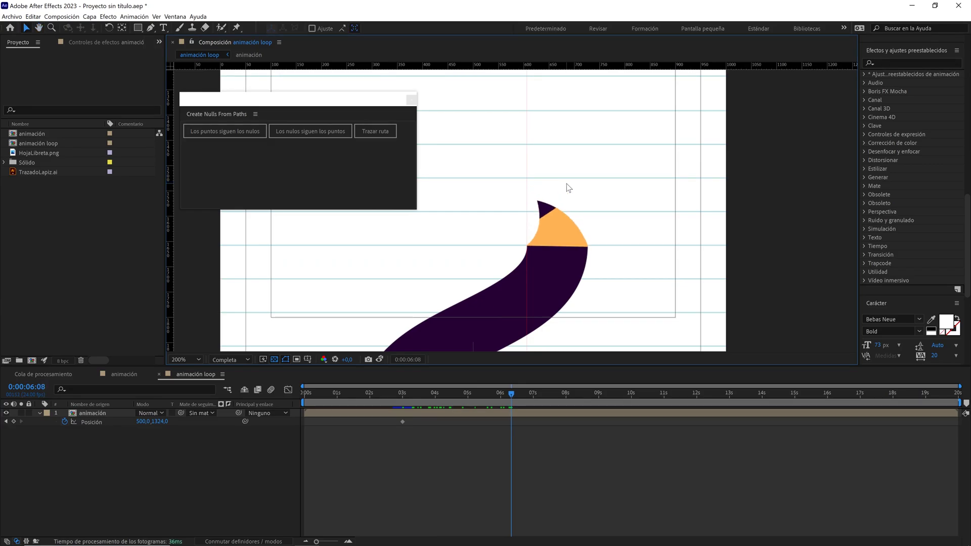
scroll(560, 232, down, 2)
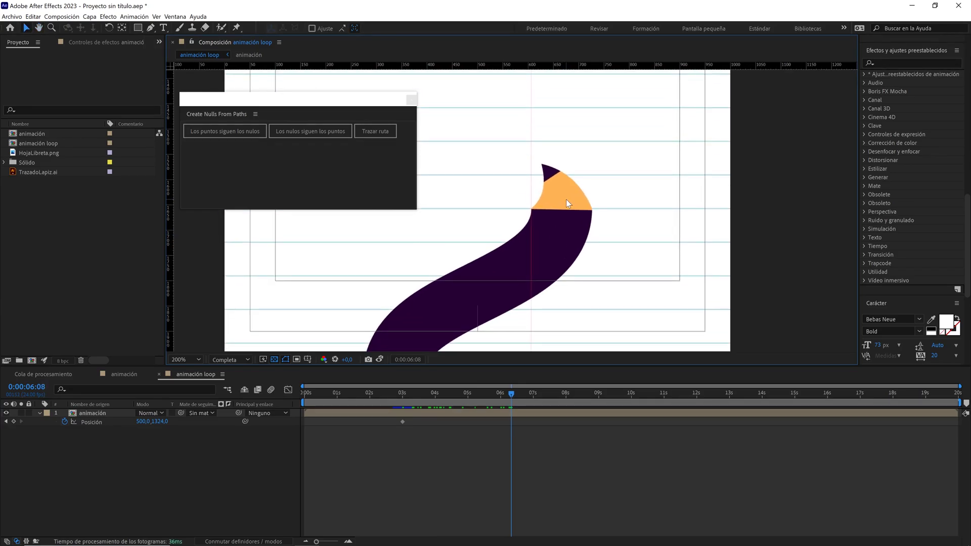
click(14, 422)
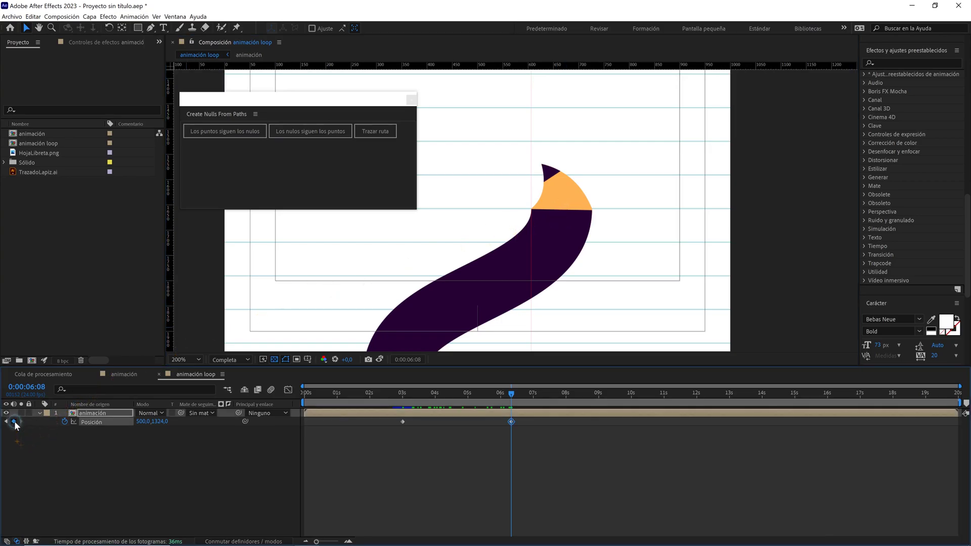
Step: Set that keyframe's Position to 500,0, 657,0 and close the Create Nulls From Paths panel
drag(560, 172, 552, 232)
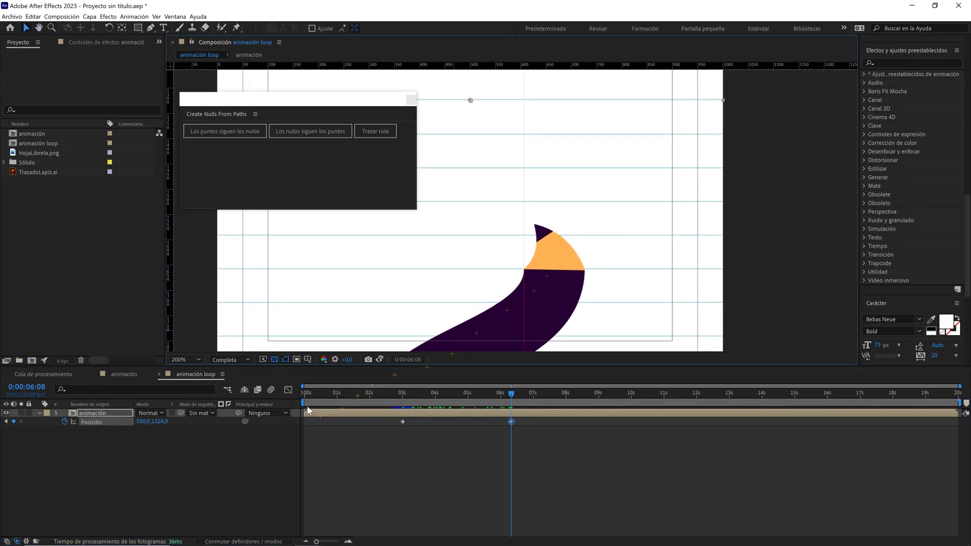
drag(161, 422, 153, 425)
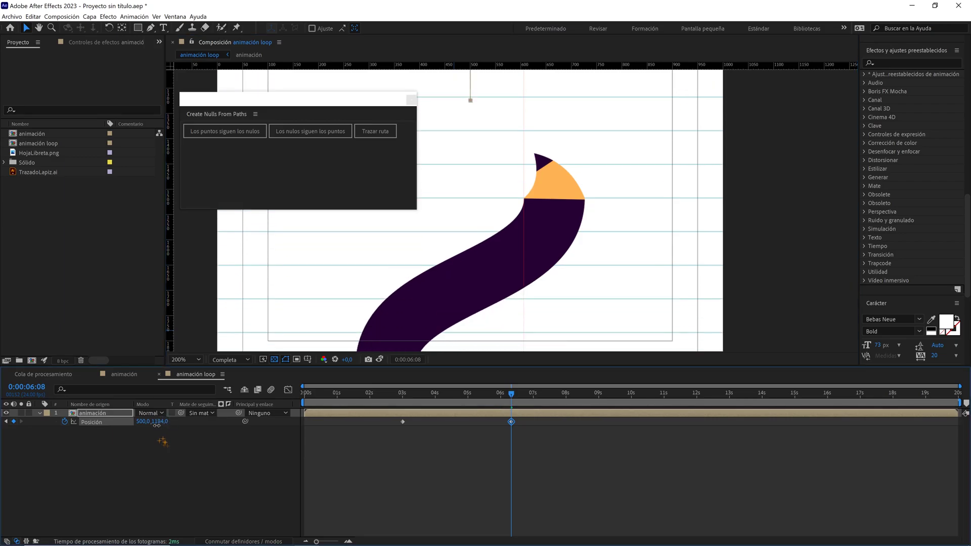
scroll(474, 258, up, 4)
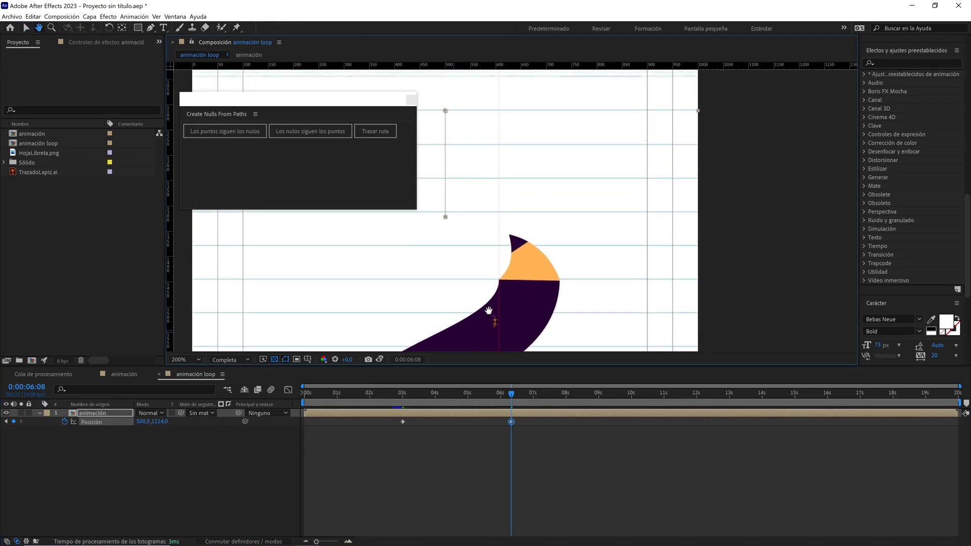
scroll(513, 240, down, 3)
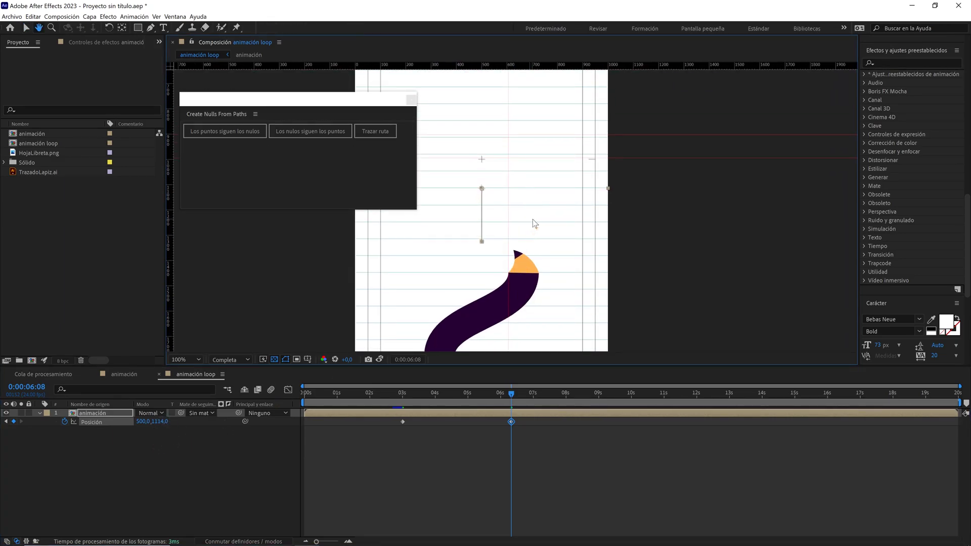
drag(157, 422, 135, 424)
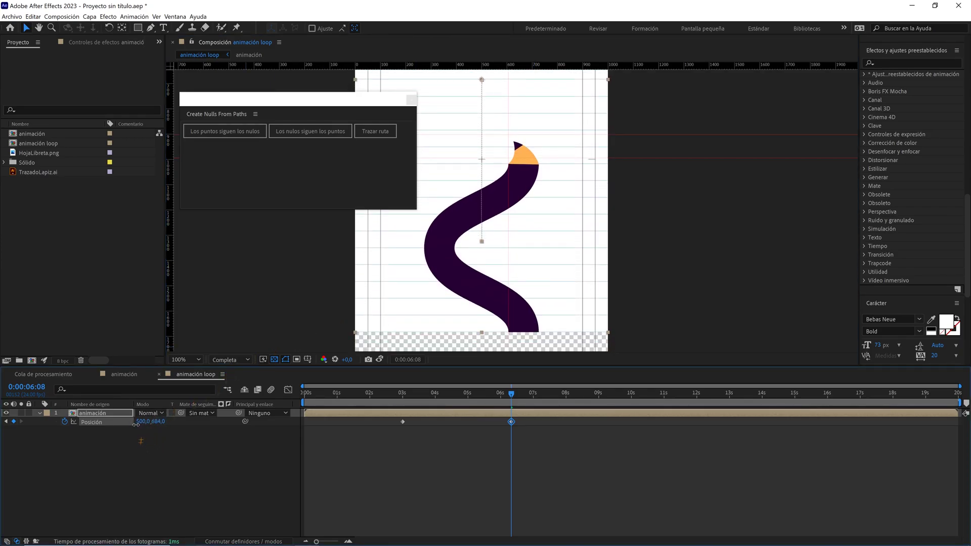
scroll(546, 194, up, 5)
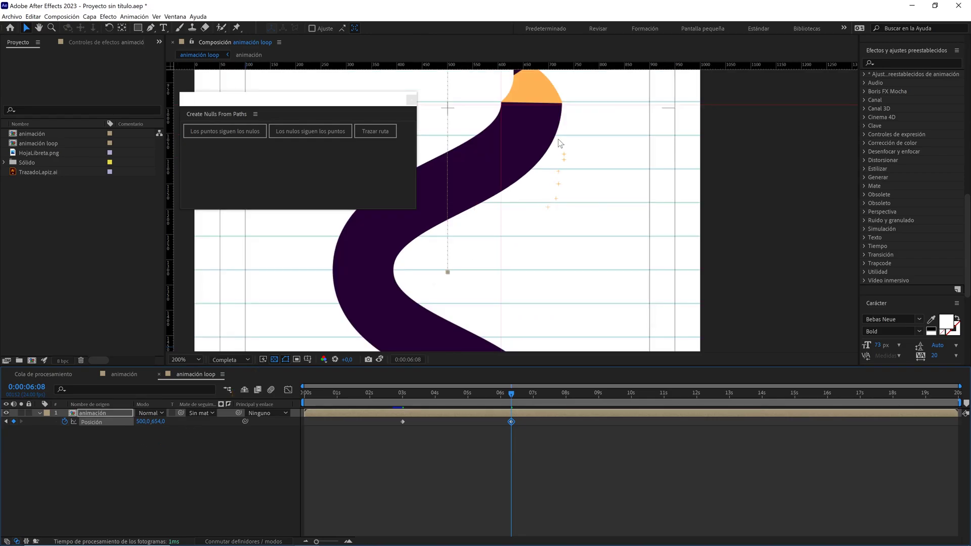
drag(585, 199, 579, 287)
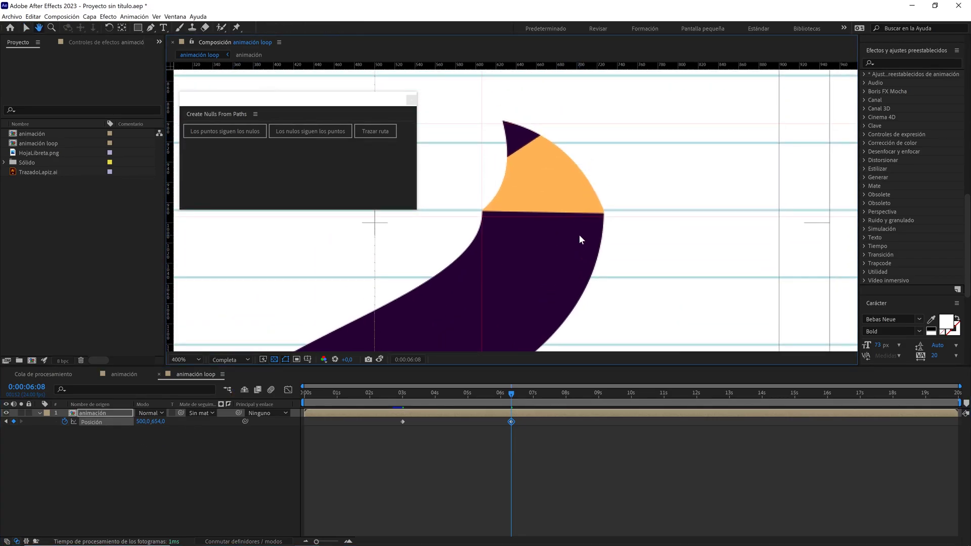
click(160, 421)
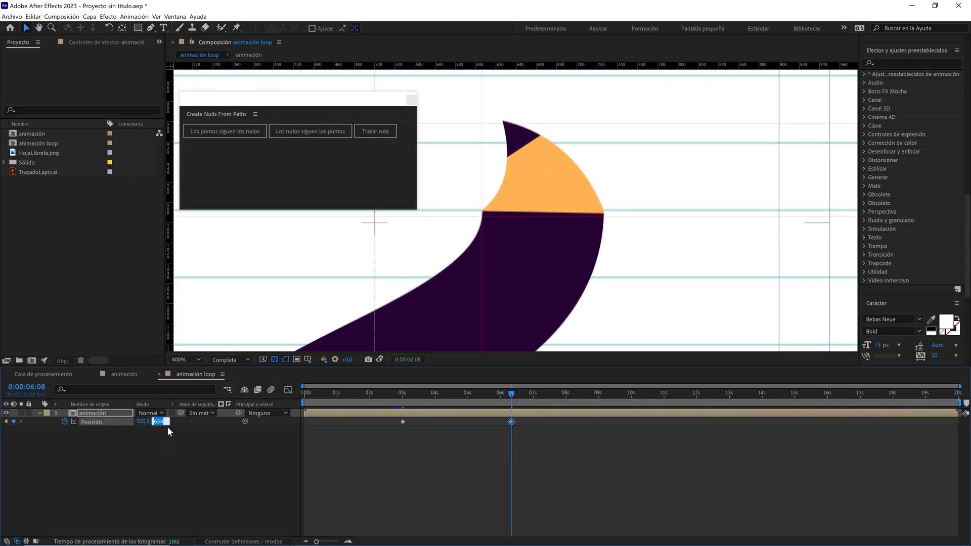
key(Up)
key(Up)
key(Up)
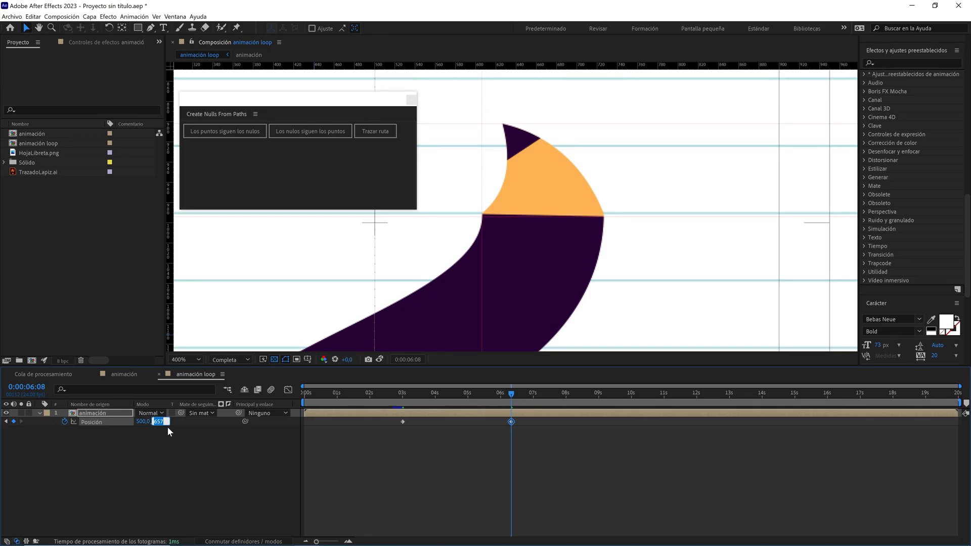
click(174, 434)
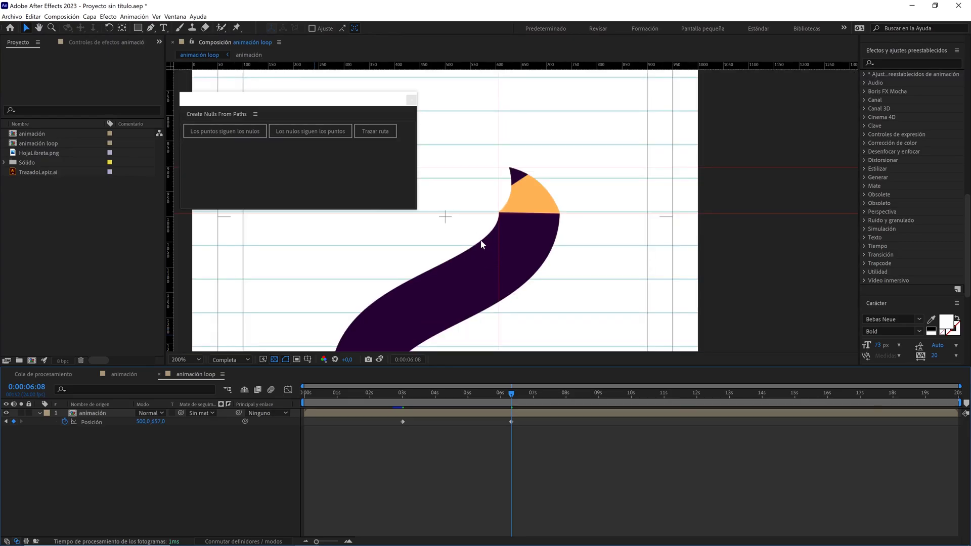
click(410, 99)
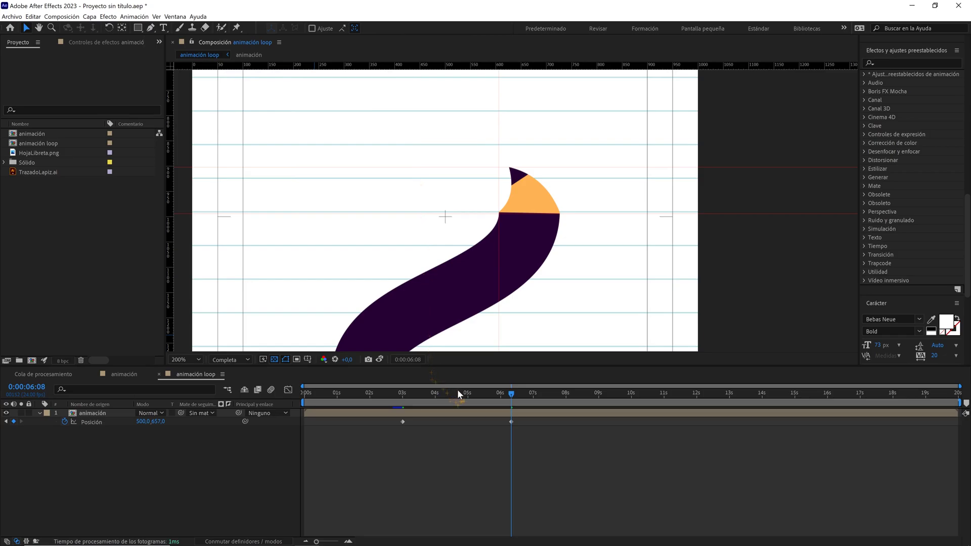
Step: Set the work area from 0:00:03:00 to 0:00:06:07 with B and N
click(403, 392)
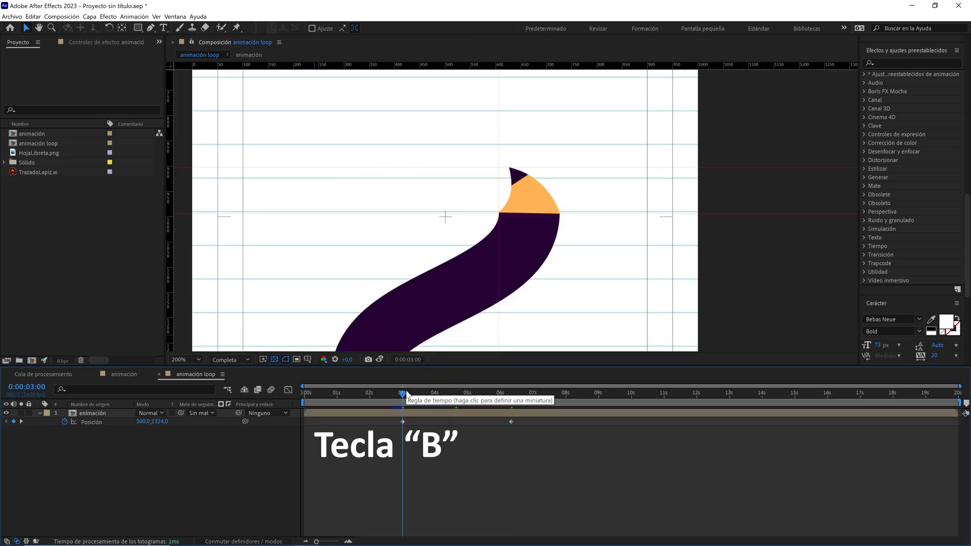
key(b)
drag(316, 542, 329, 543)
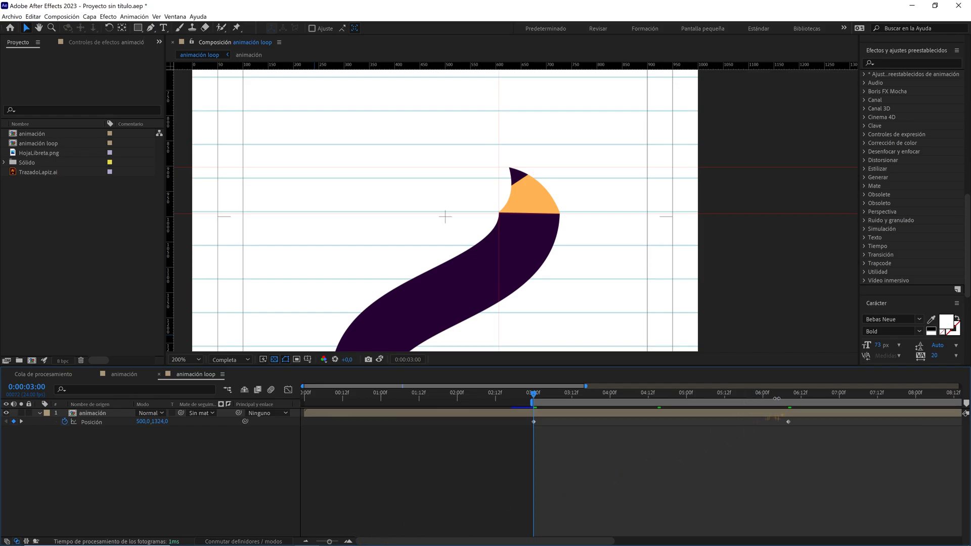
click(786, 396)
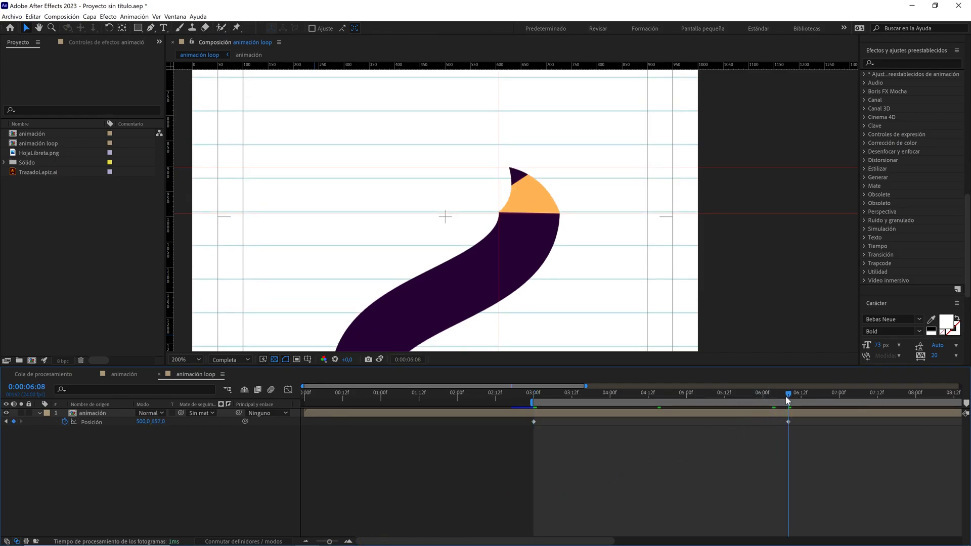
drag(785, 396, 783, 389)
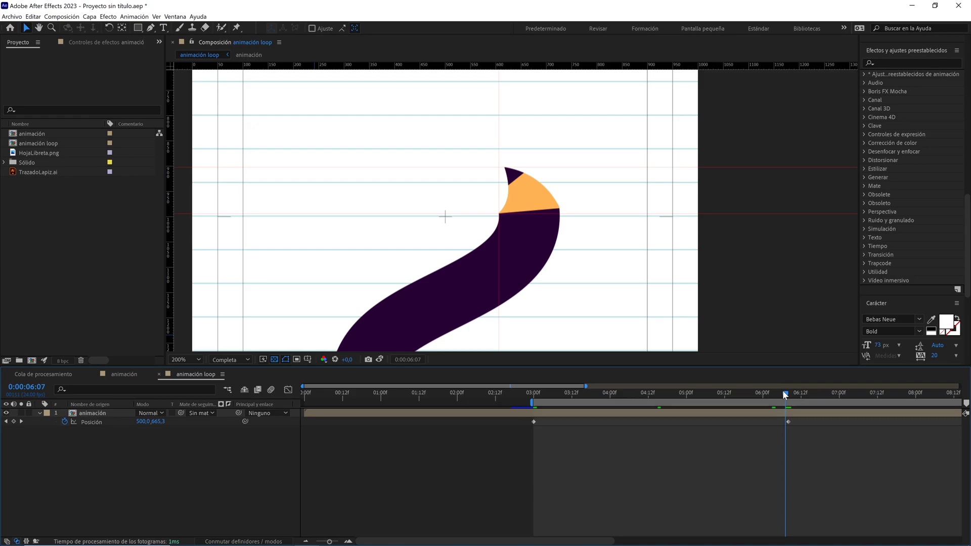
key(n)
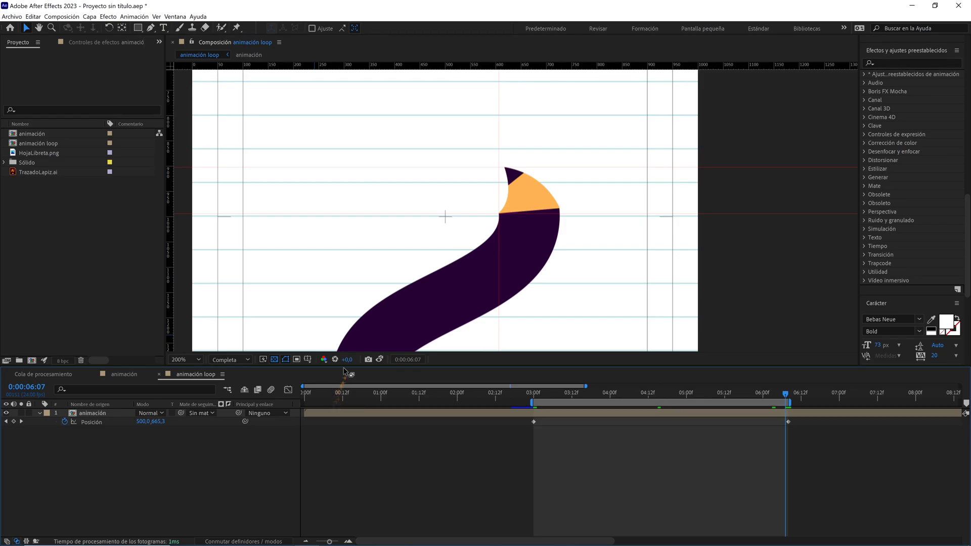
Step: Enlarge the timeline, return to 0:00:03:00 and preview the loop
drag(349, 366, 360, 287)
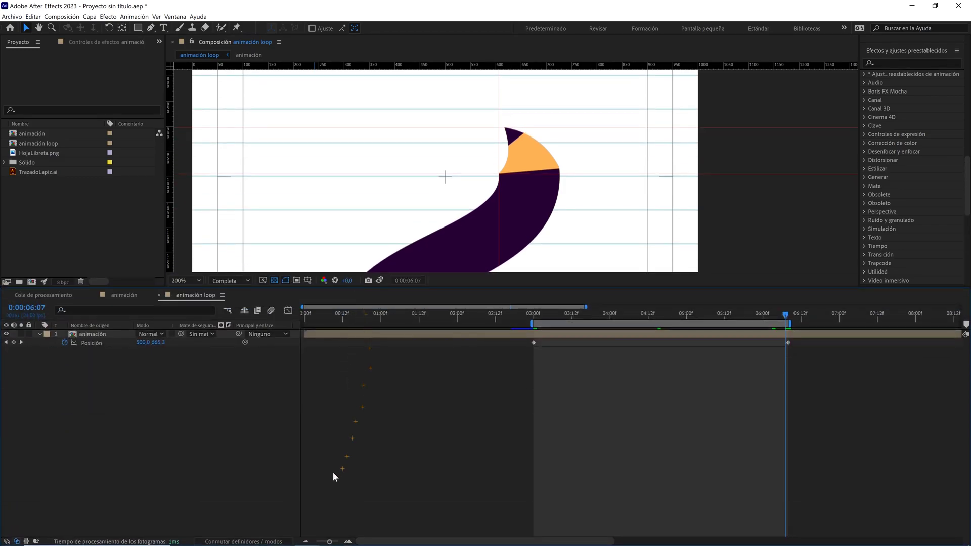
drag(329, 541, 297, 541)
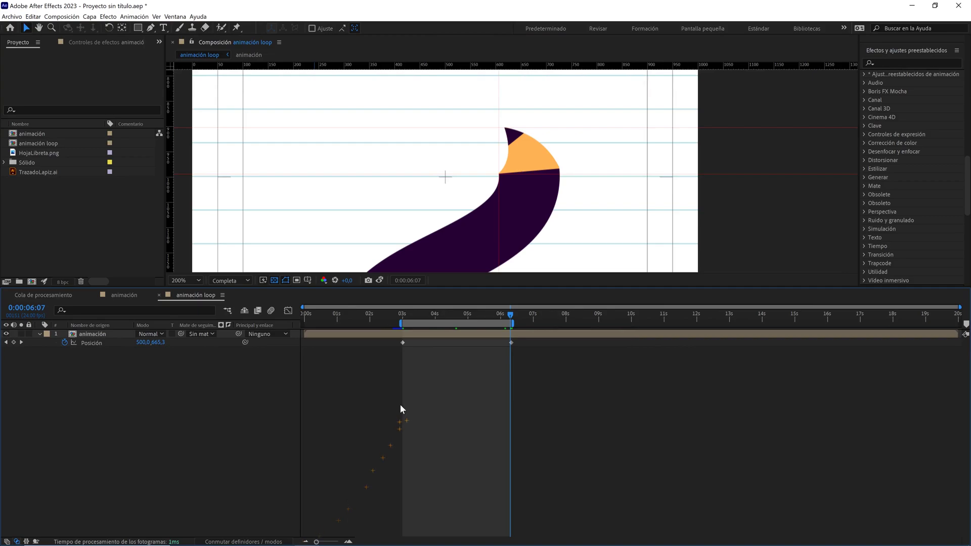
scroll(534, 200, down, 2)
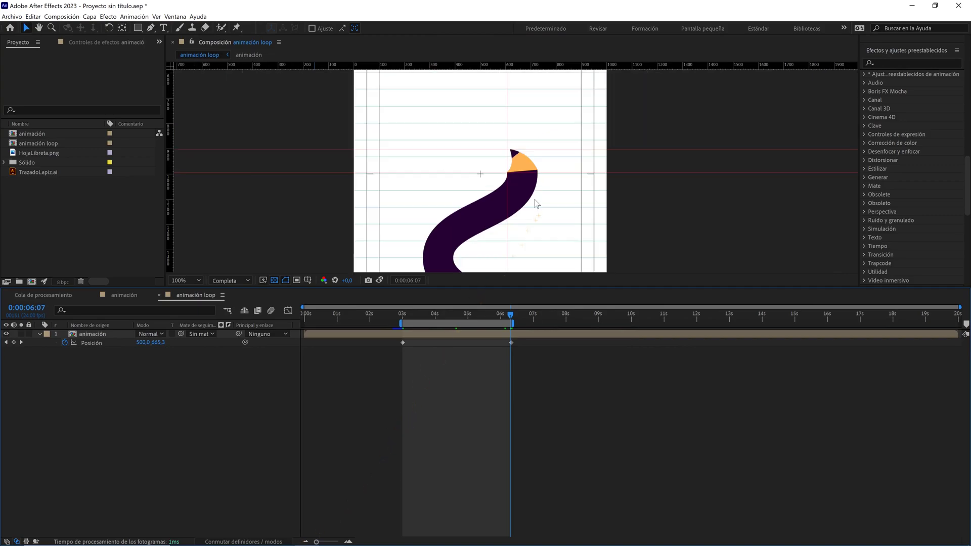
drag(479, 315, 409, 318)
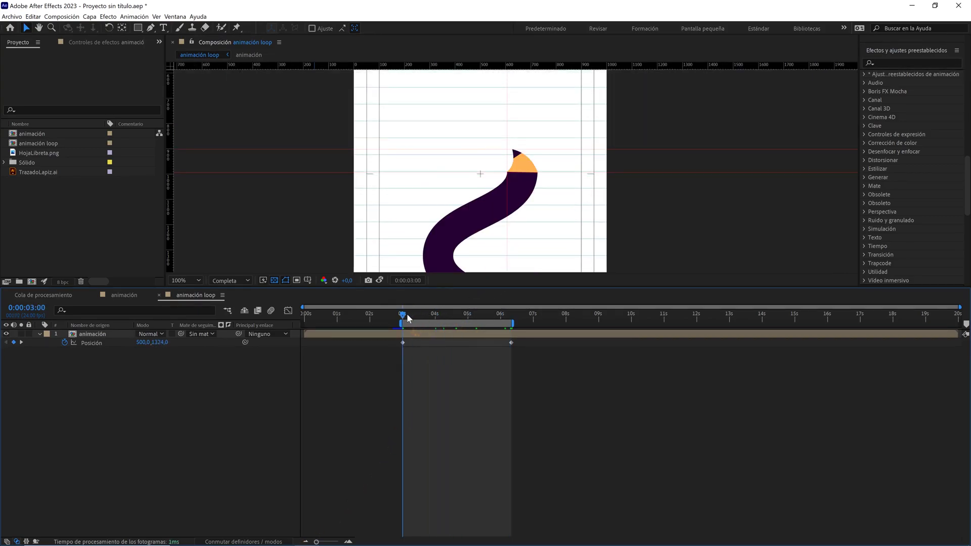
scroll(480, 234, down, 2)
key(space)
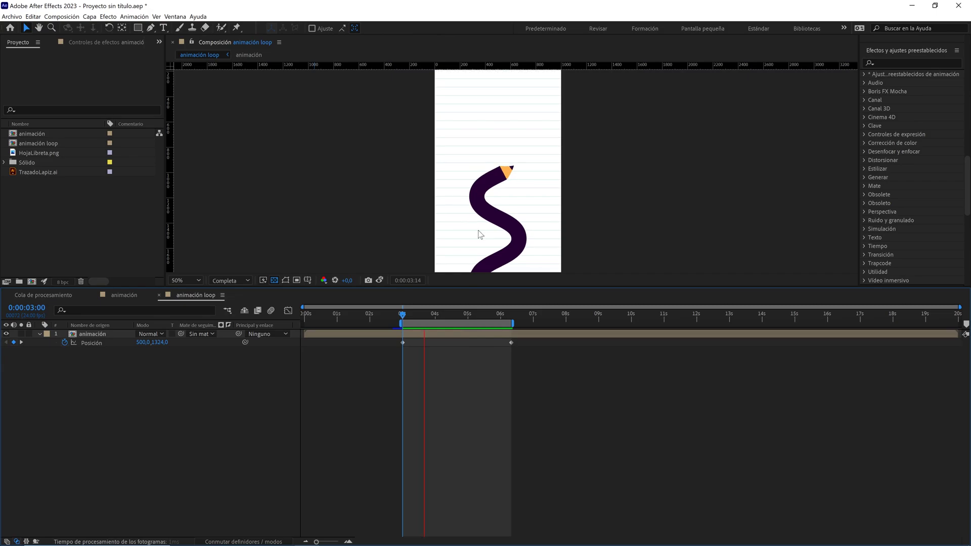
key(space)
Step: Make the trazo lápiz layer visible in animación, then switch to the animación loop comp
click(129, 296)
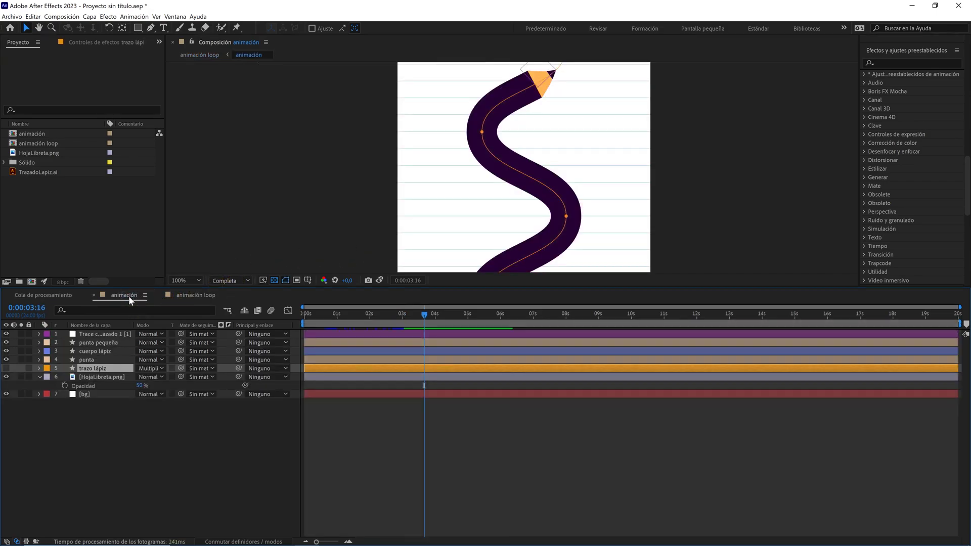
click(6, 368)
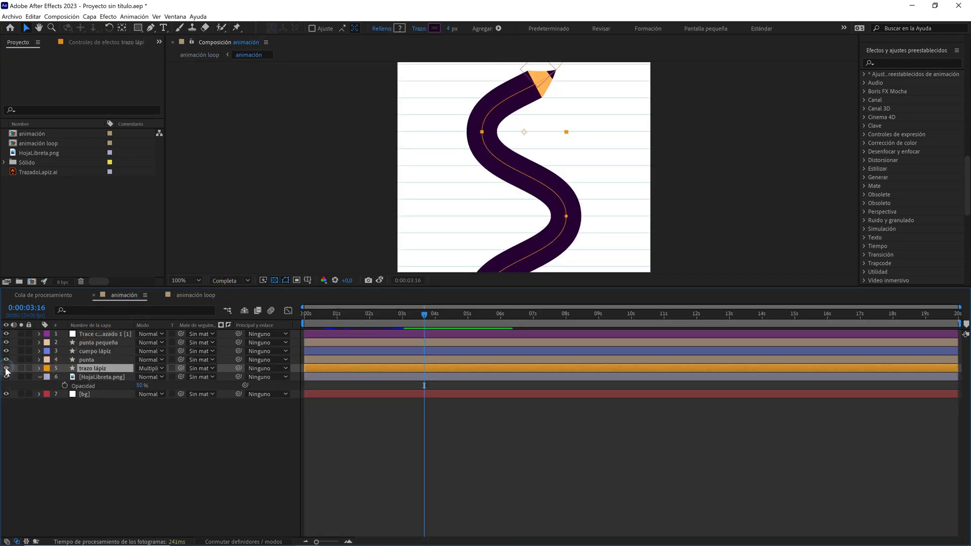
click(196, 298)
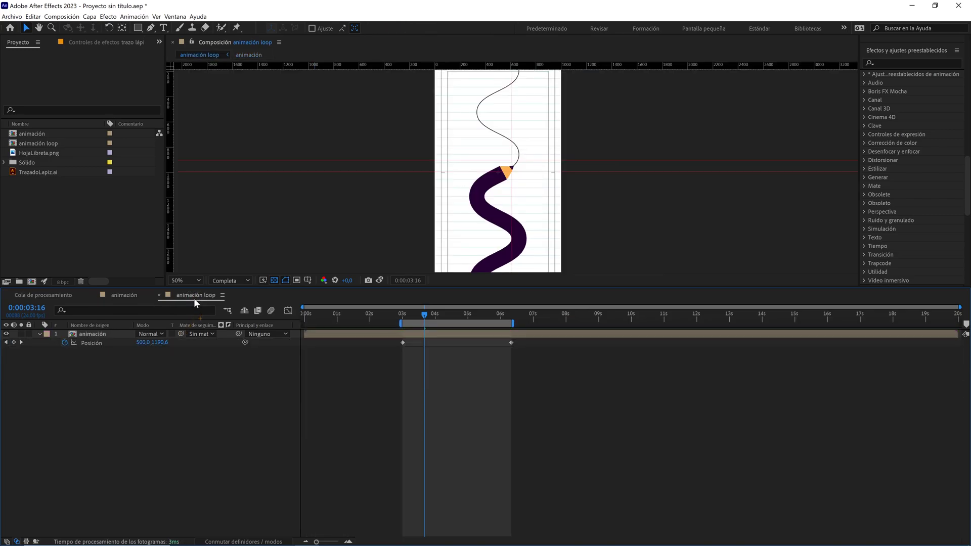
Step: Hide the safe margins, composition guides and rulers in the viewer
click(308, 280)
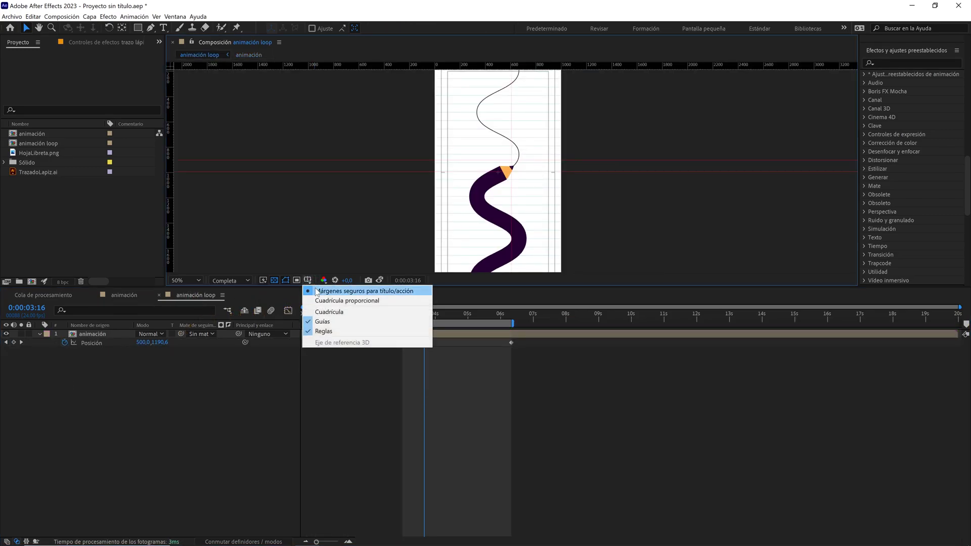
click(314, 288)
click(307, 282)
click(323, 321)
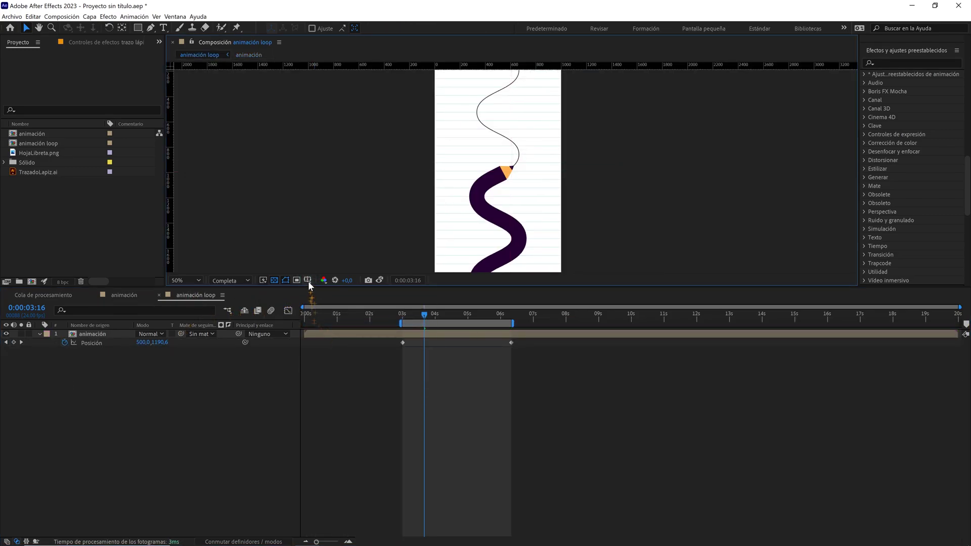
click(308, 282)
click(323, 331)
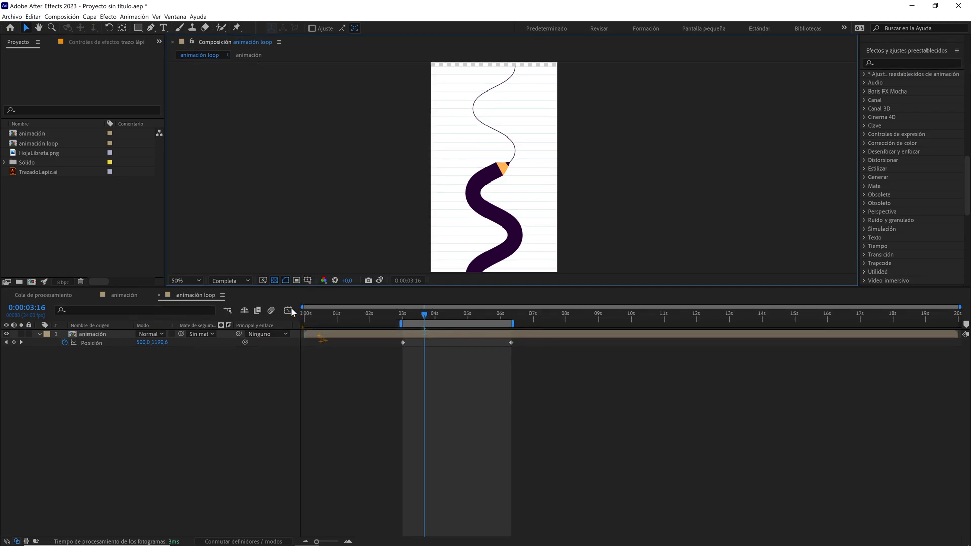
Step: Set the composition height to 1000 for a 1000 × 1000 square, then return the playhead to 3:00
click(113, 223)
click(127, 360)
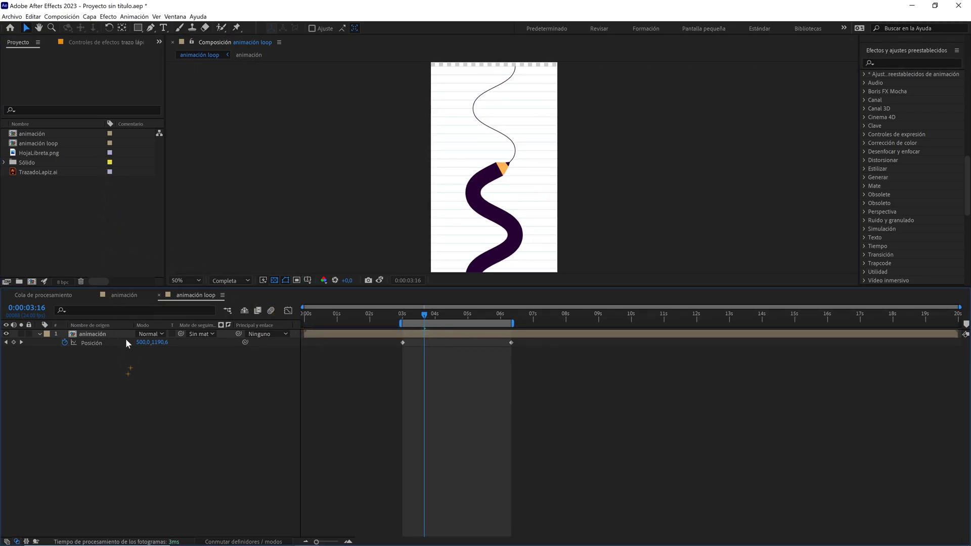
click(61, 16)
click(76, 36)
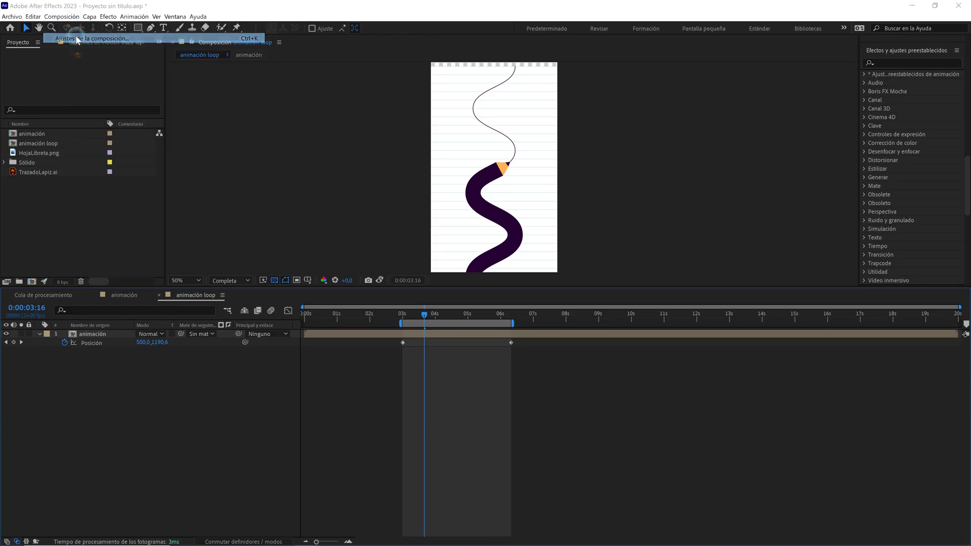
click(394, 291)
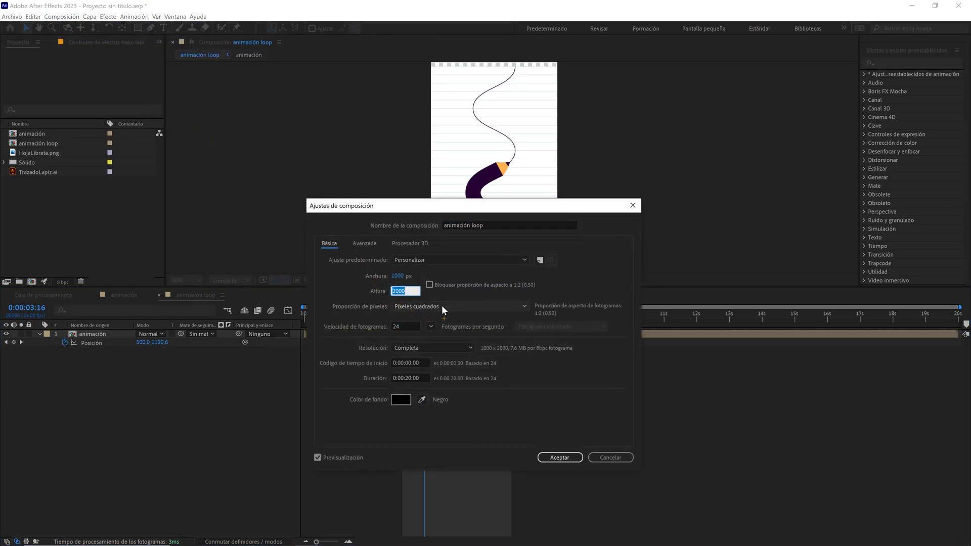
text(1000)
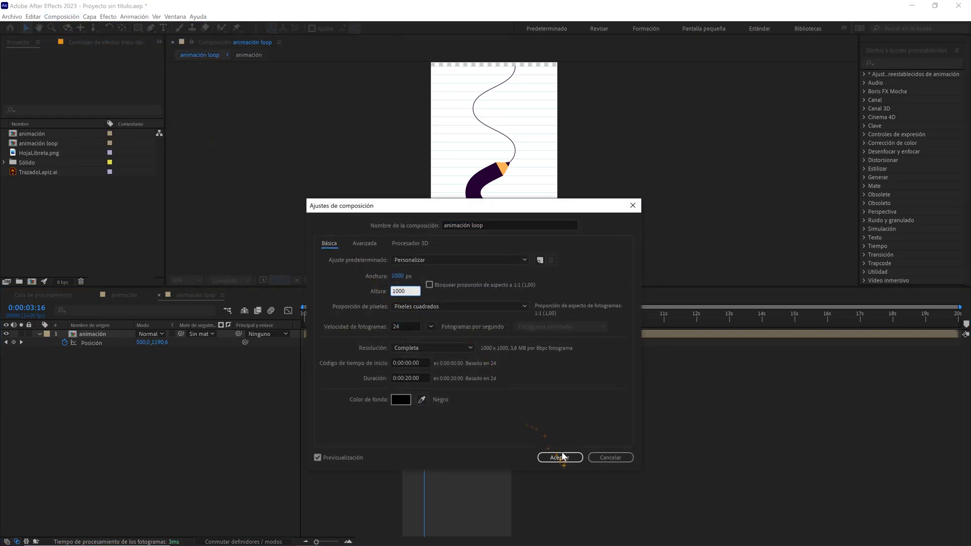
click(562, 457)
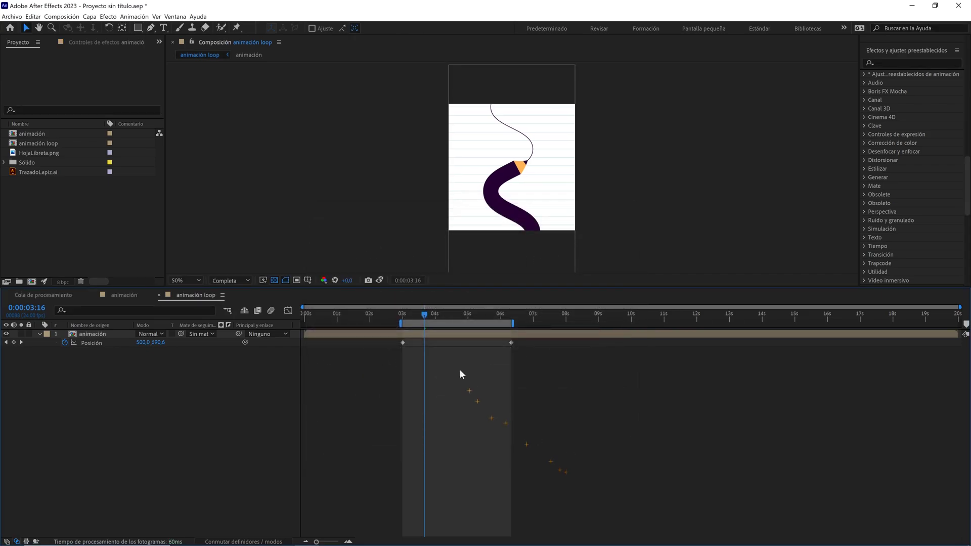
drag(433, 321, 408, 311)
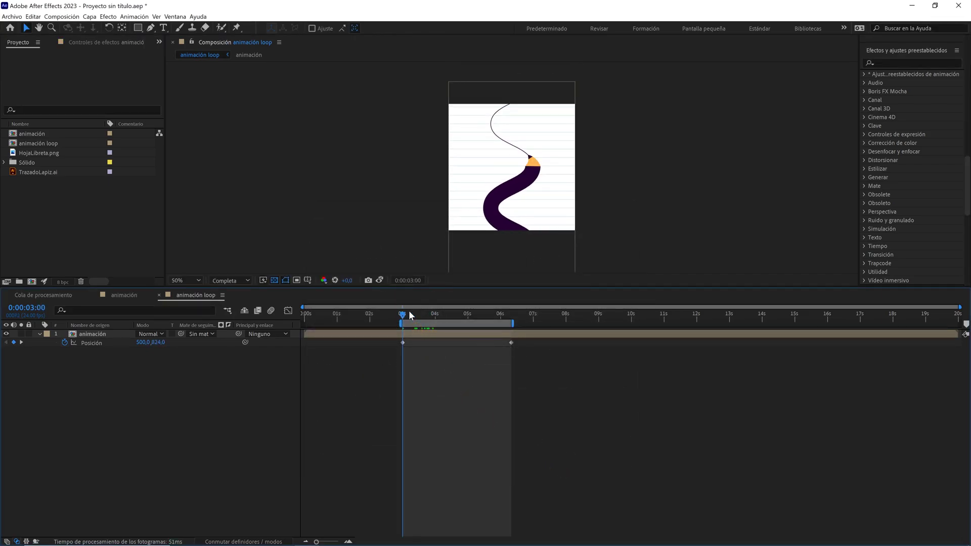
Step: Add a new adjustment layer and apply Desplazamiento turbulento to it
right_click(147, 386)
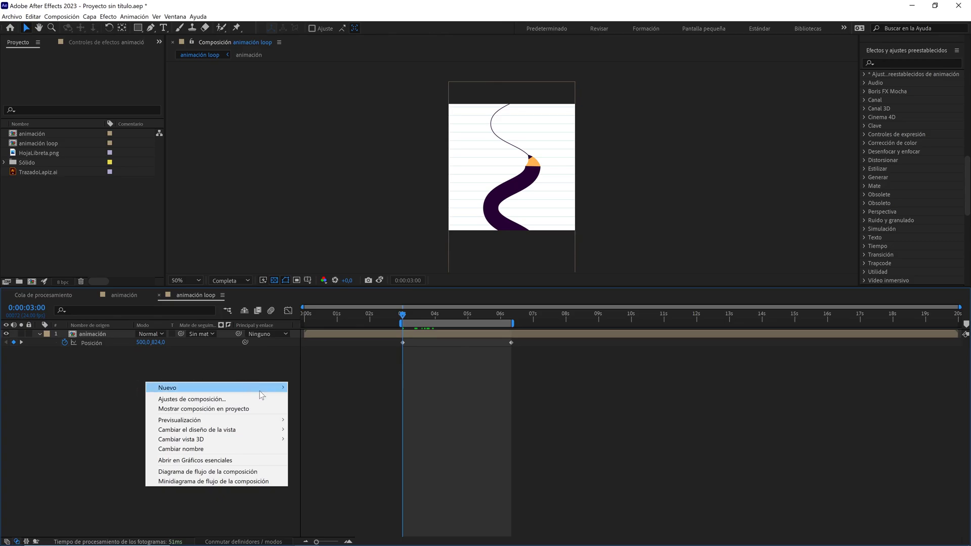
mouse_move(260, 392)
click(319, 456)
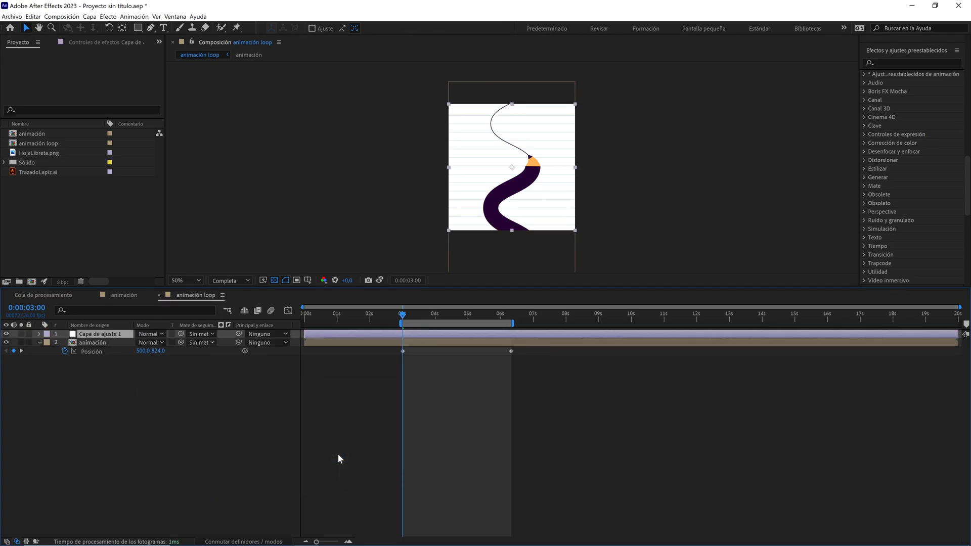
click(905, 63)
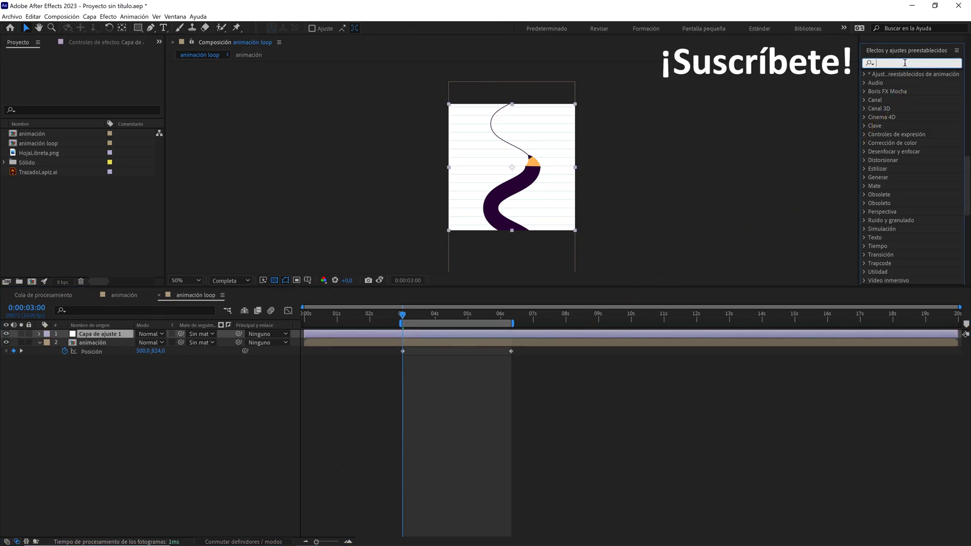
text(desplazamient)
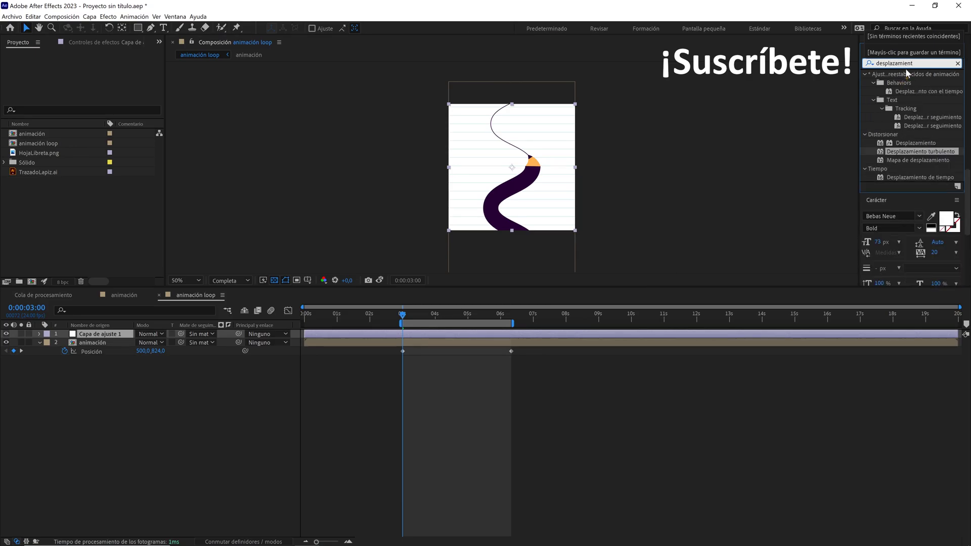
drag(915, 153, 126, 335)
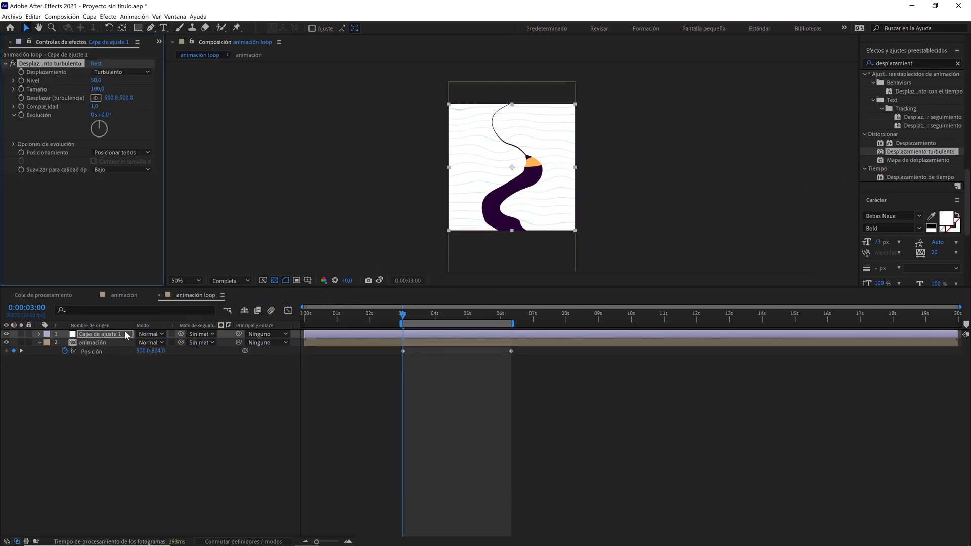
Step: Set the Desplazamiento turbulento Nivel to 20 and Tamaño to 2
click(97, 81)
text(20)
key(Return)
key(slash)
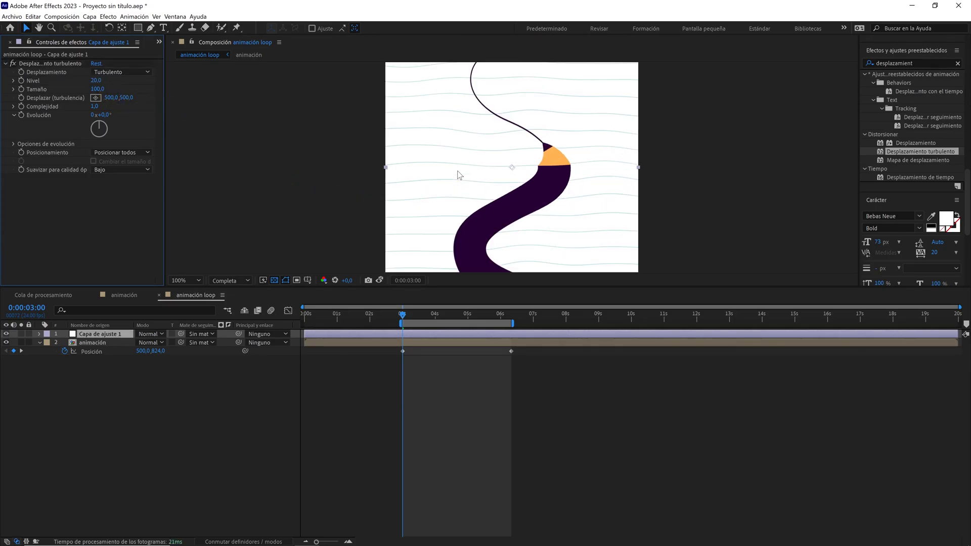
drag(460, 175, 268, 149)
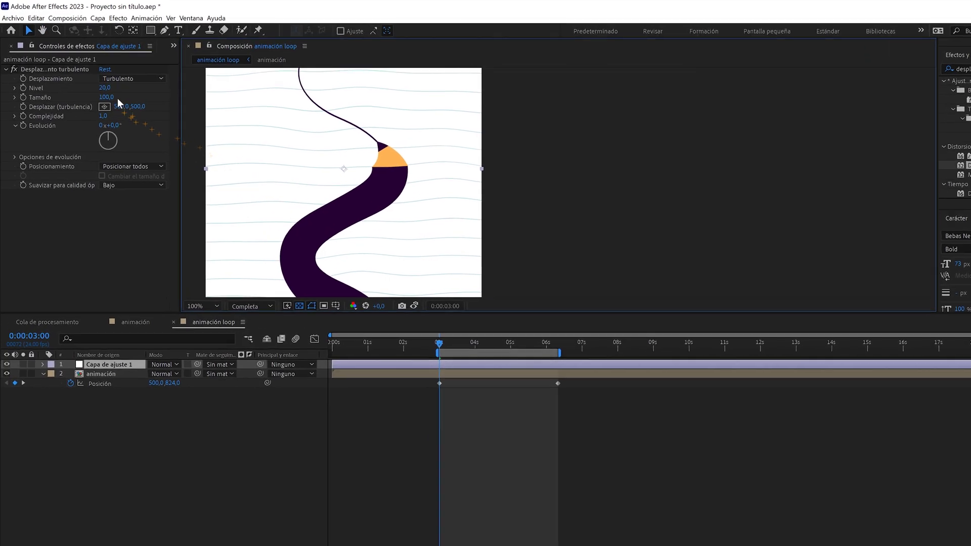
click(111, 97)
text(2)
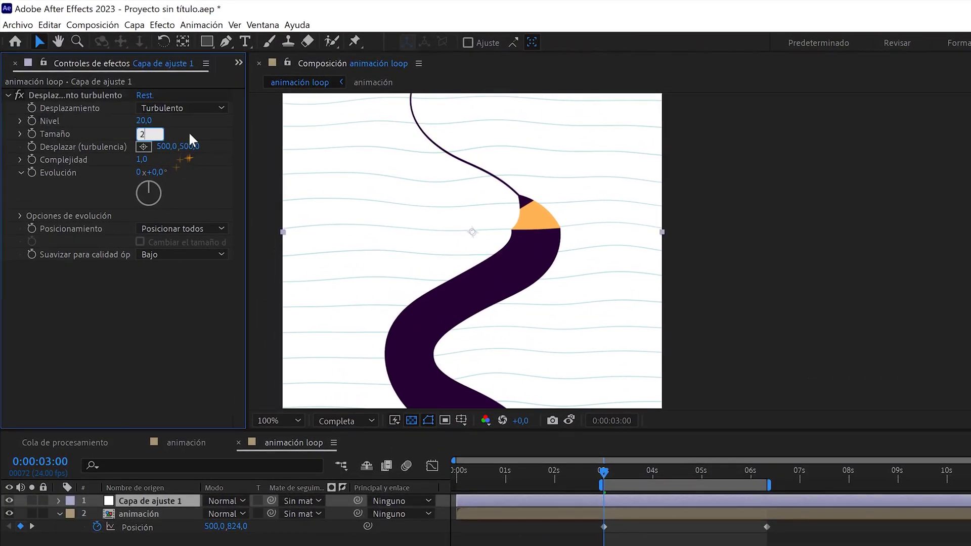
key(Return)
click(146, 121)
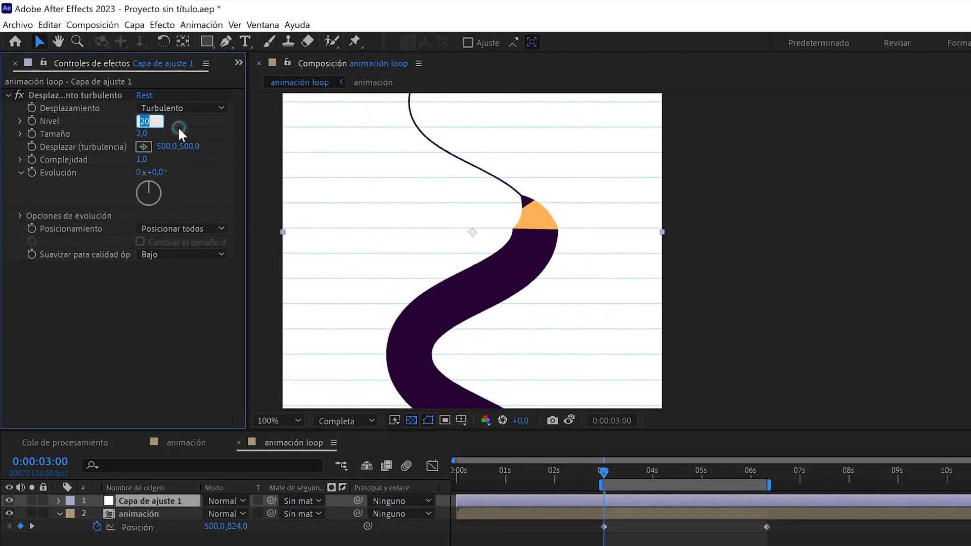
key(Return)
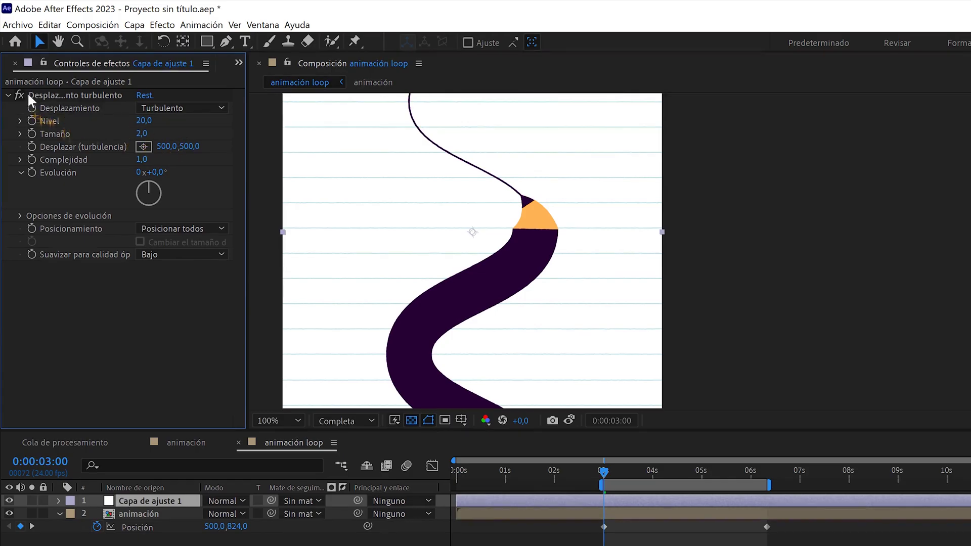
click(23, 95)
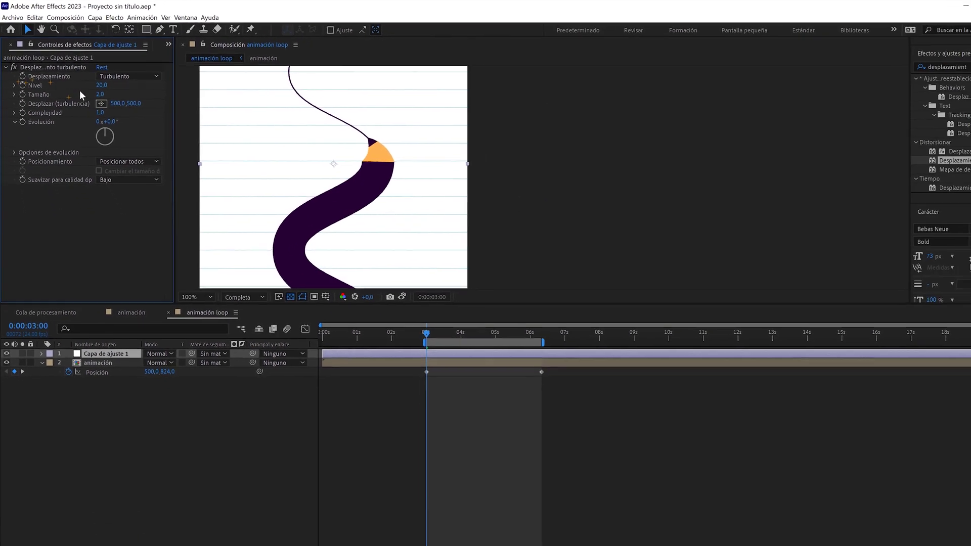
scroll(317, 153, down, 2)
Step: Fit the square comp in an enlarged viewer and preview the pencil-drawing animation
key(comma)
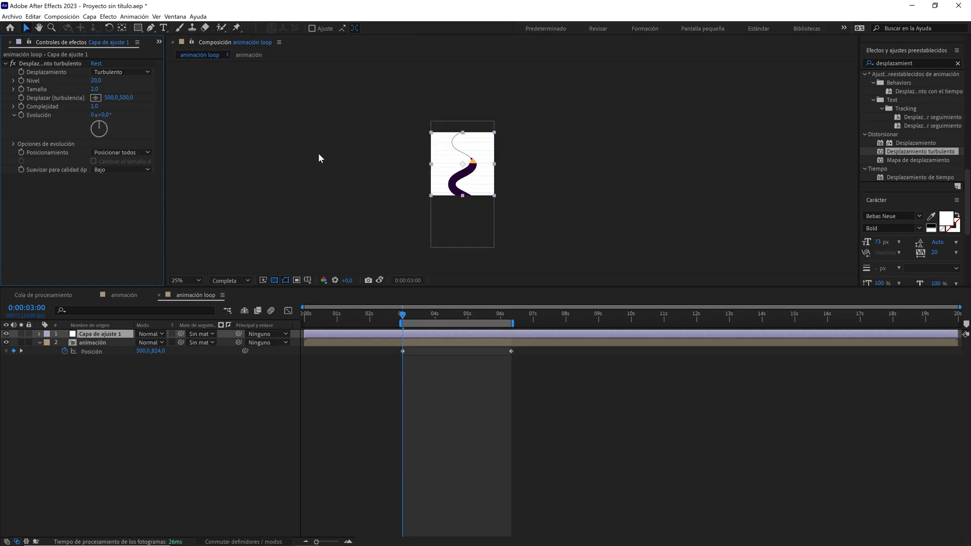
click(197, 281)
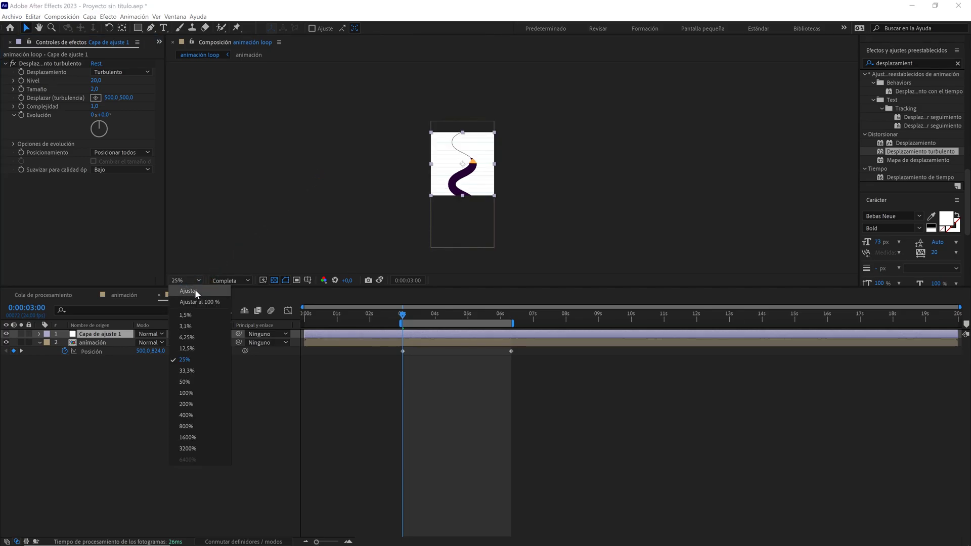
click(195, 289)
click(217, 395)
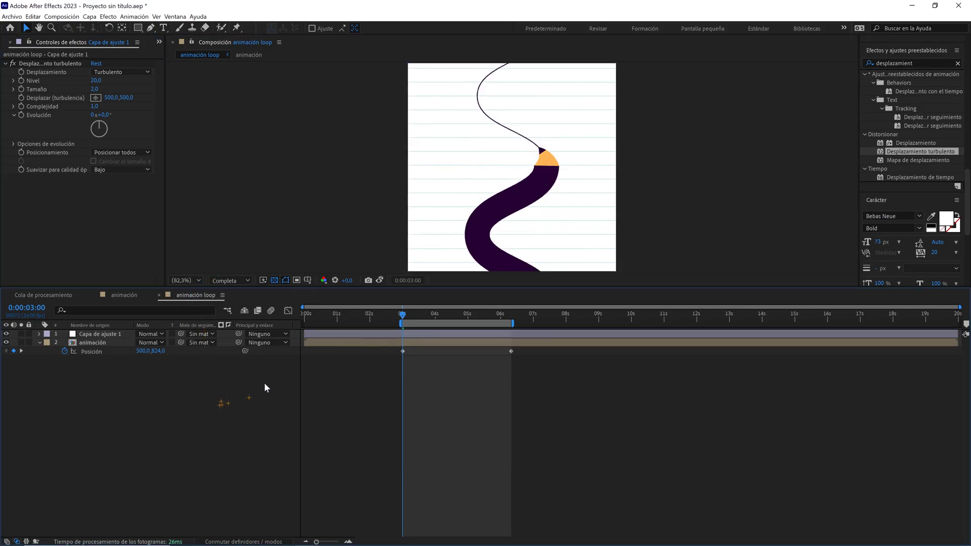
drag(384, 287, 392, 401)
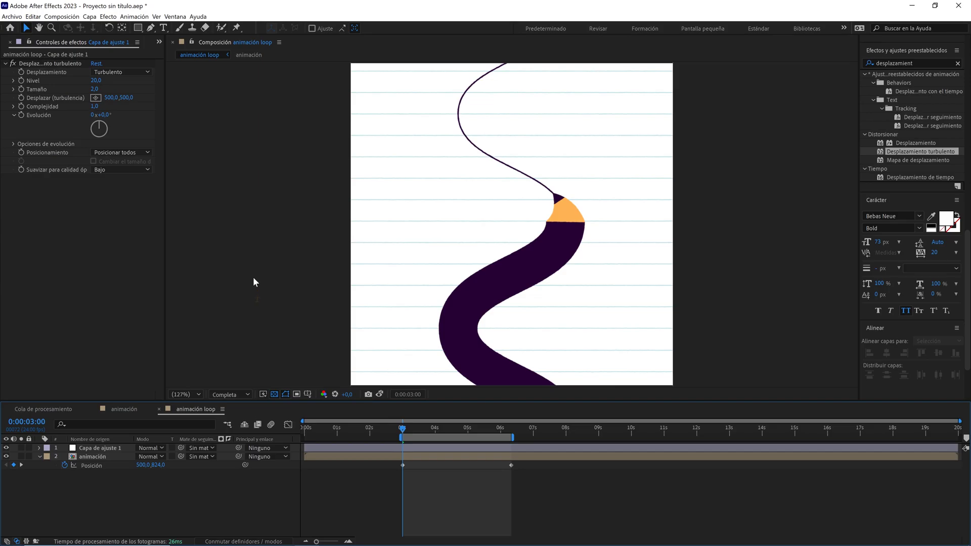
key(space)
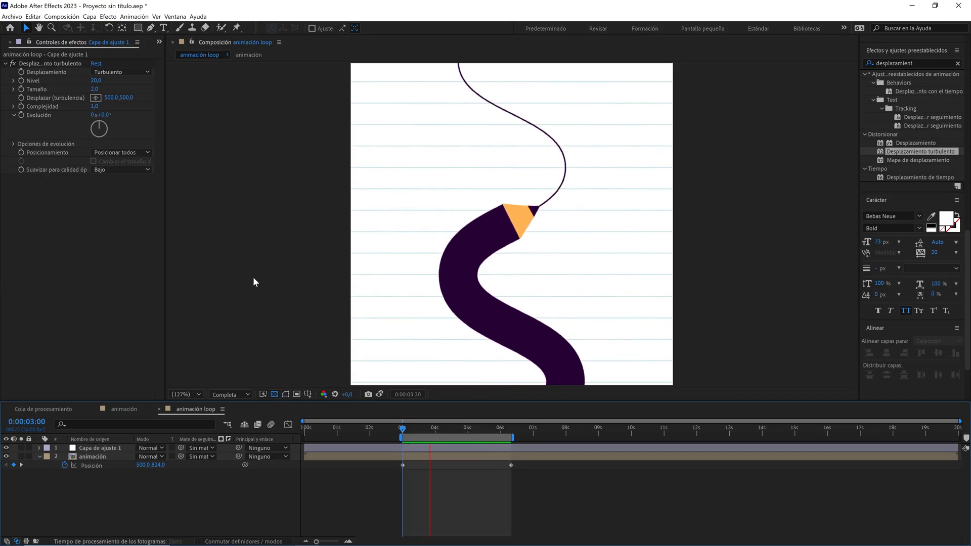